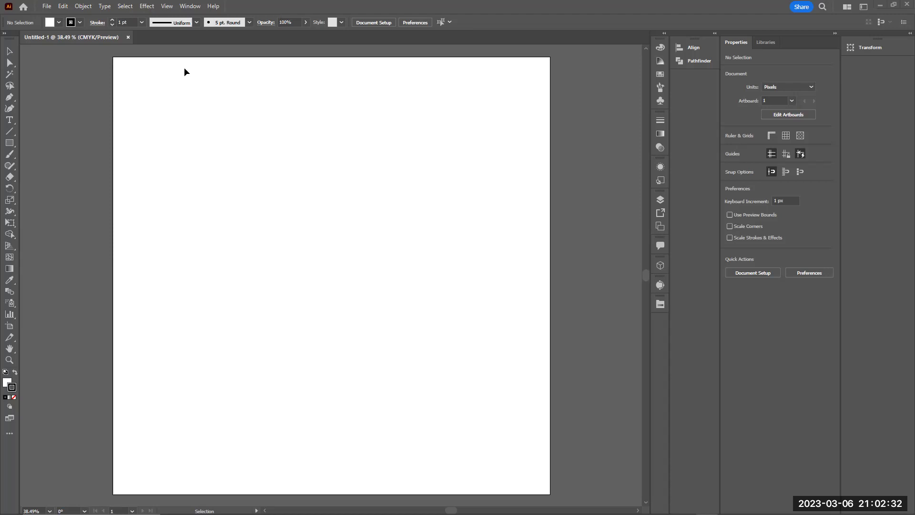
Step: Shorten the artboard from its bottom edge to a height of about 951 px
left_click(12, 145)
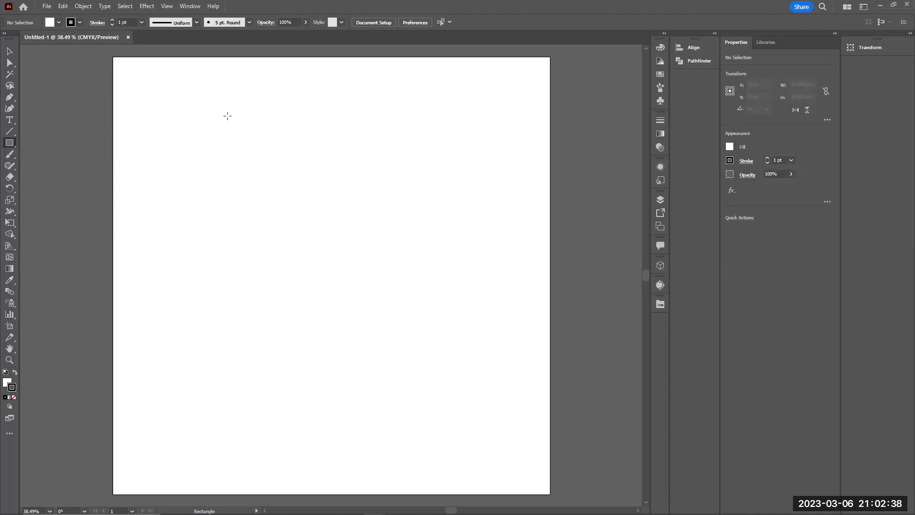
left_click(10, 327)
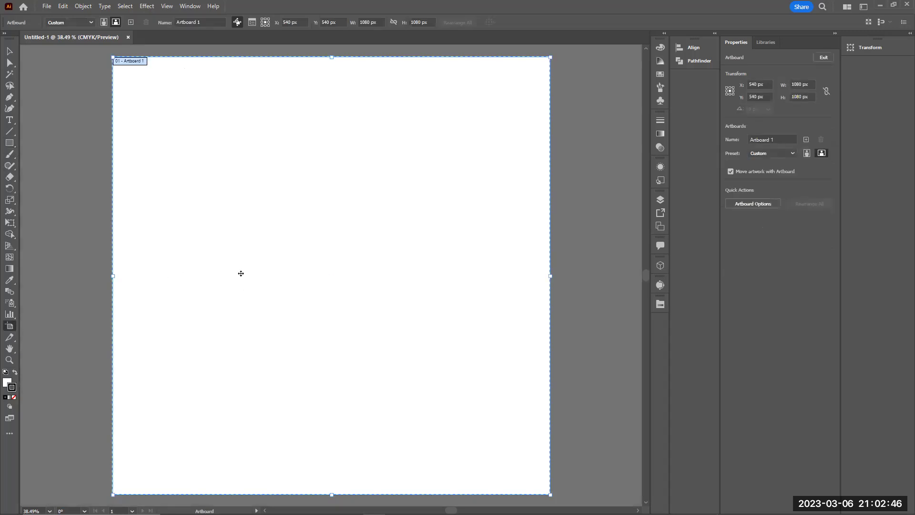
key("ctrl+minus")
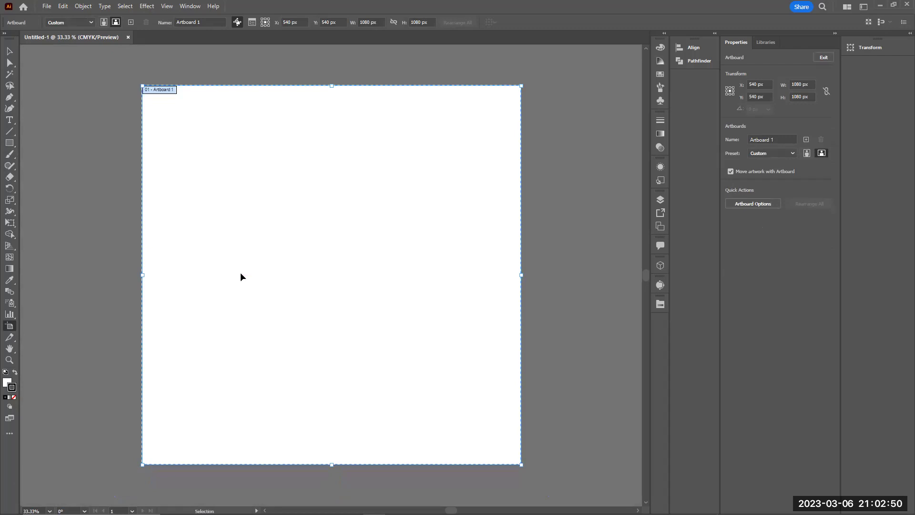
key("ctrl+minus")
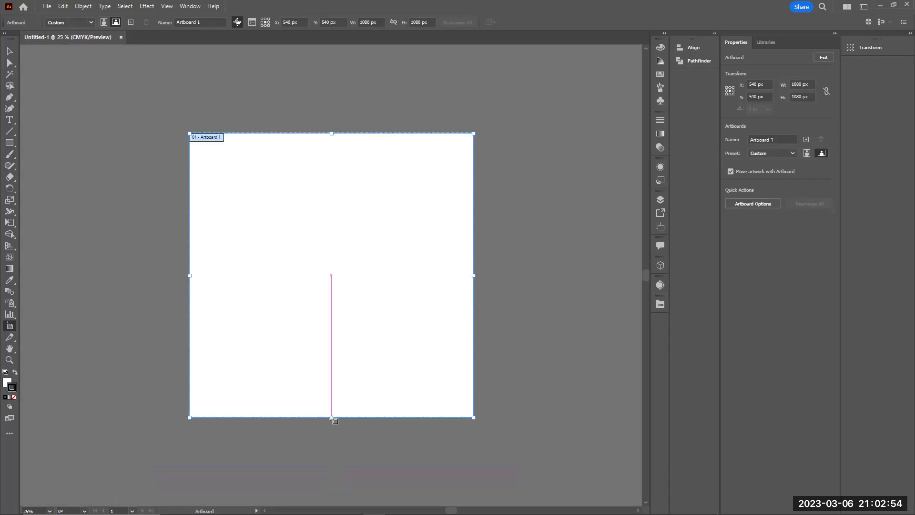
left_click_drag(331, 418, 332, 383)
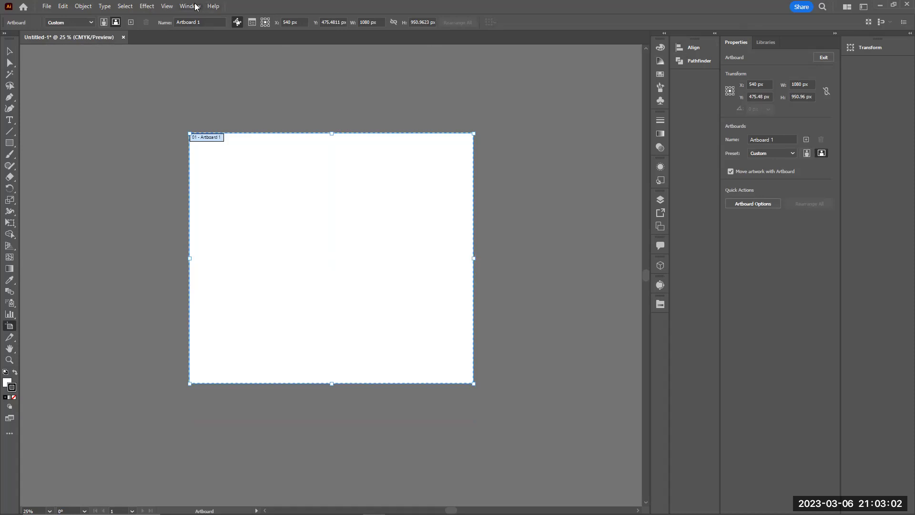
key("alt+w")
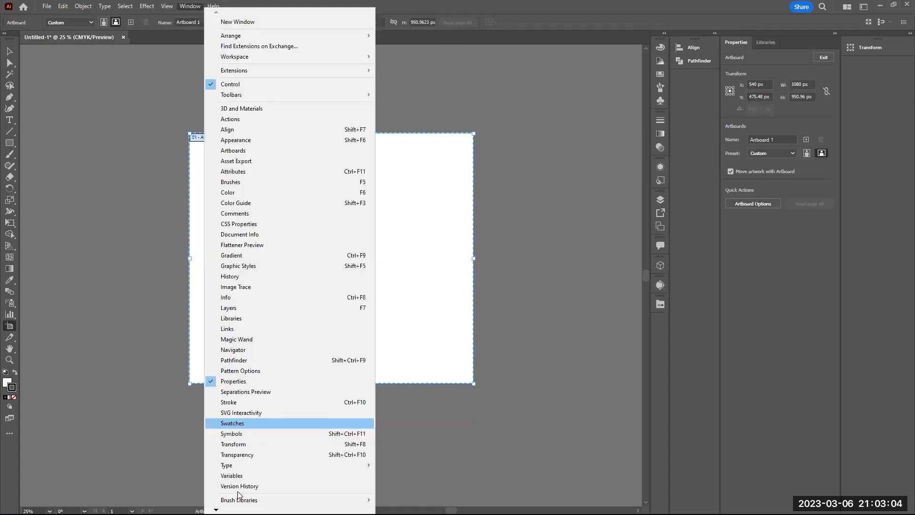
scroll(289, 260, "down", 1)
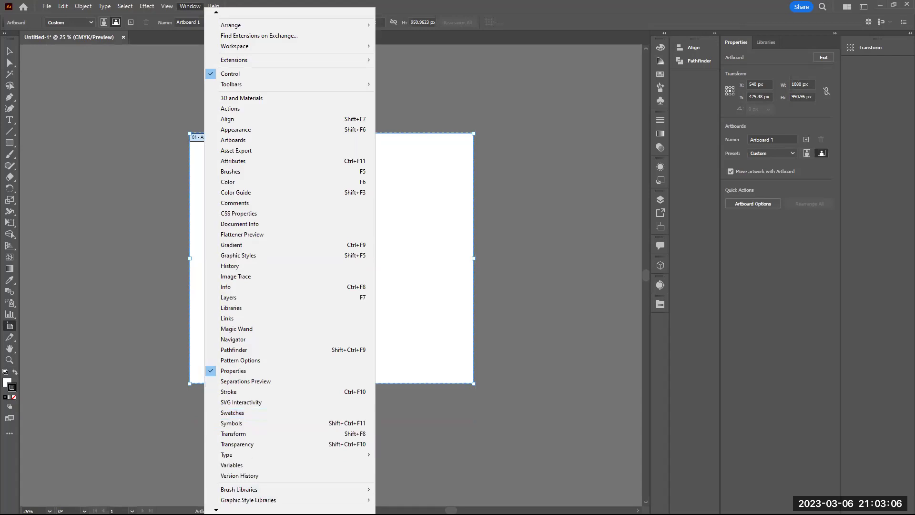
scroll(236, 441, "down", 3)
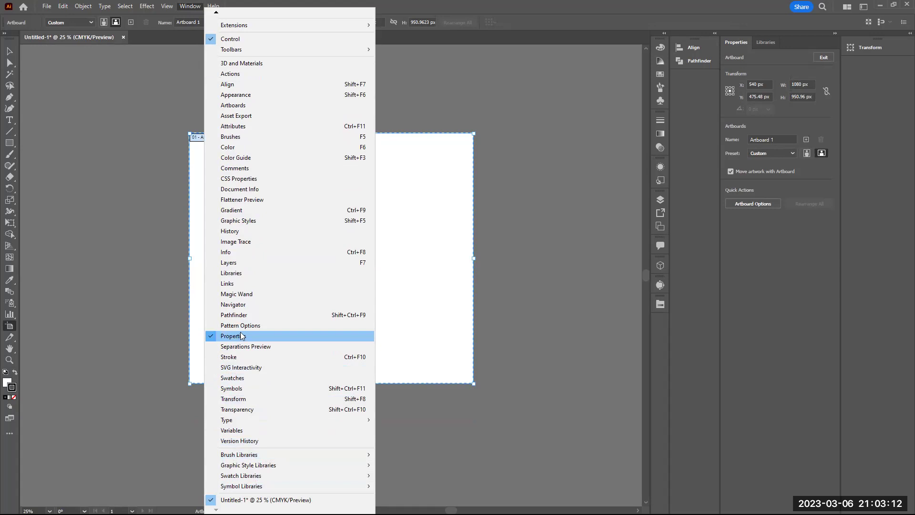
left_click(186, 6)
Step: Set the artboard height to 1350 px, leave artboard editing and fit the artboard in the window
left_click(811, 98)
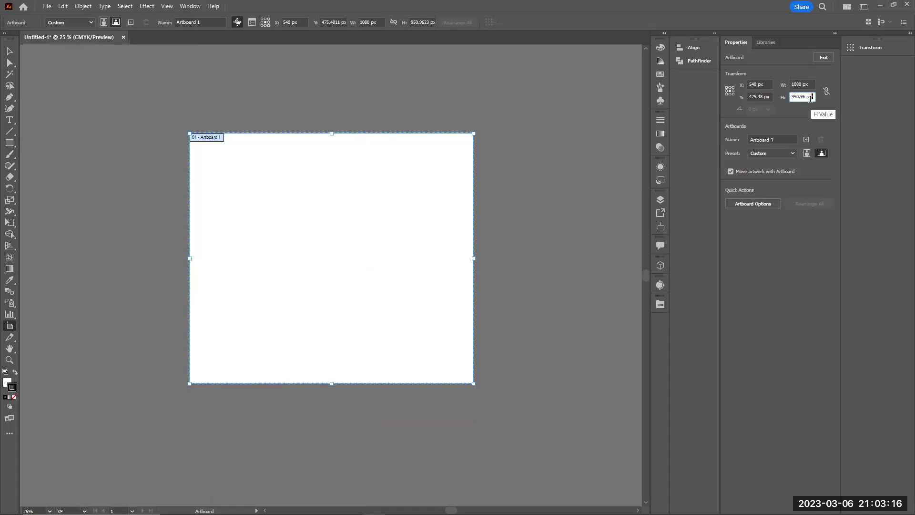
triple_click(810, 98)
type("1350")
key("Return")
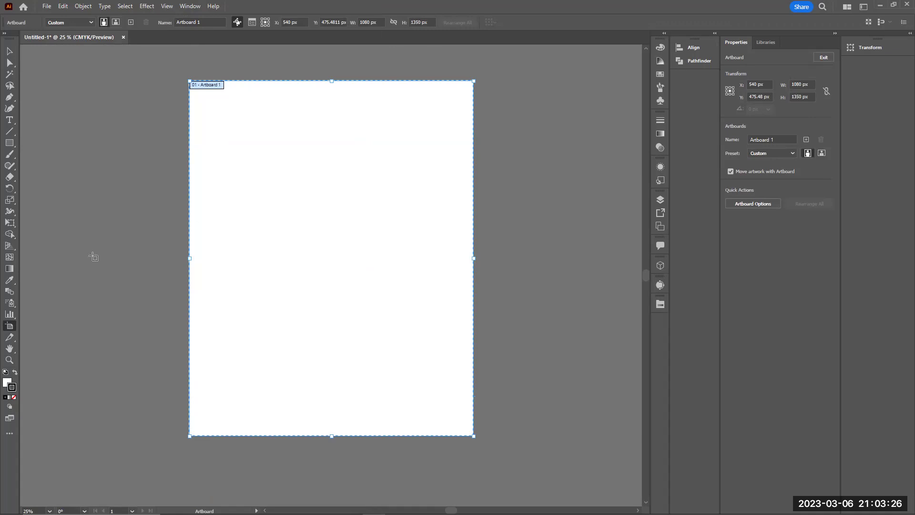
left_click(9, 51)
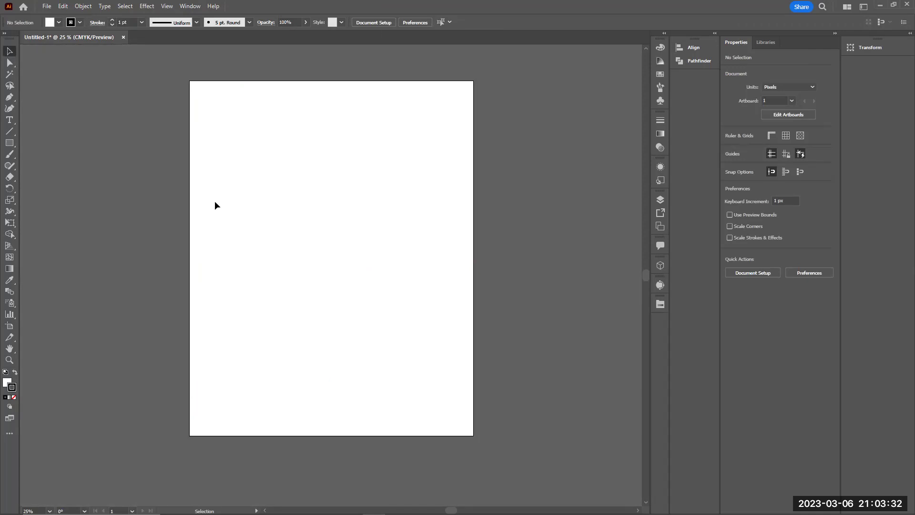
key("ctrl+0")
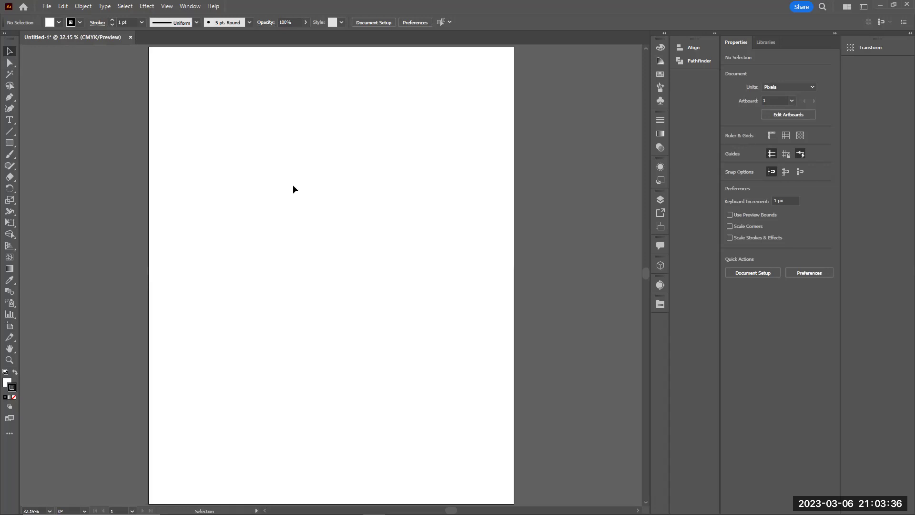
left_click_drag(190, 170, 240, 150)
left_click_drag(189, 103, 373, 401)
left_click(10, 143)
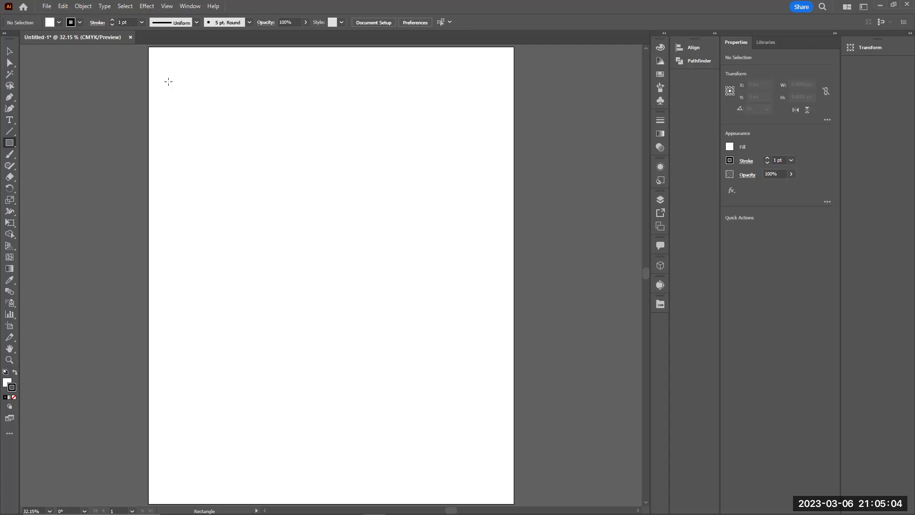
left_click(169, 82)
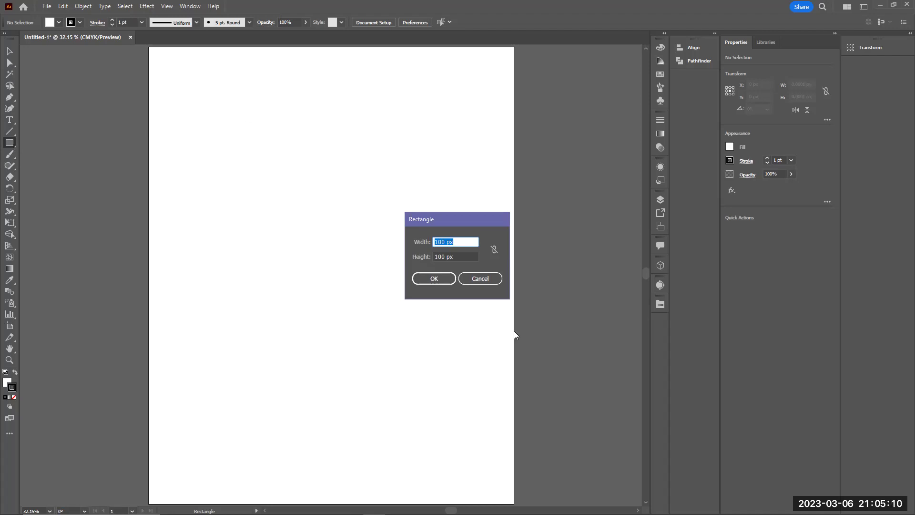
left_click(491, 281)
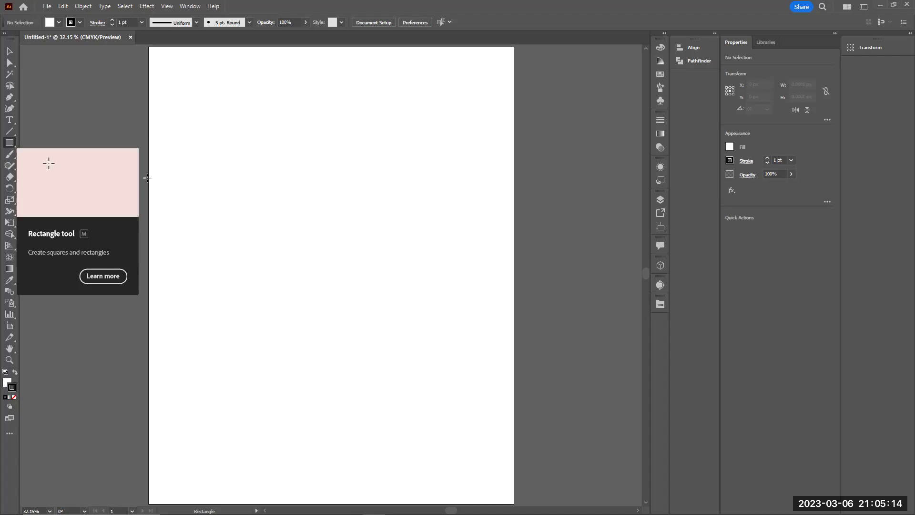
Step: Create a rectangle 1080 px wide and 1350 px high
left_click(284, 197)
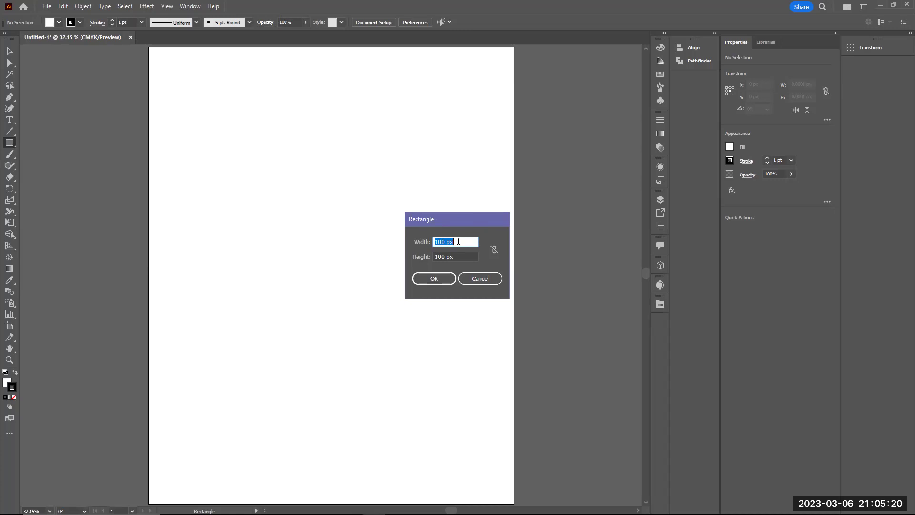
type("1080")
key("Tab")
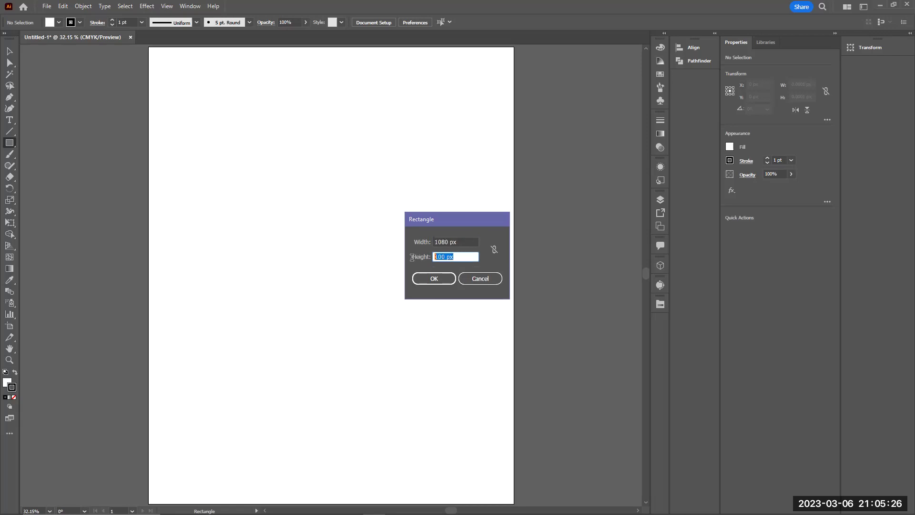
type("1350")
left_click(424, 279)
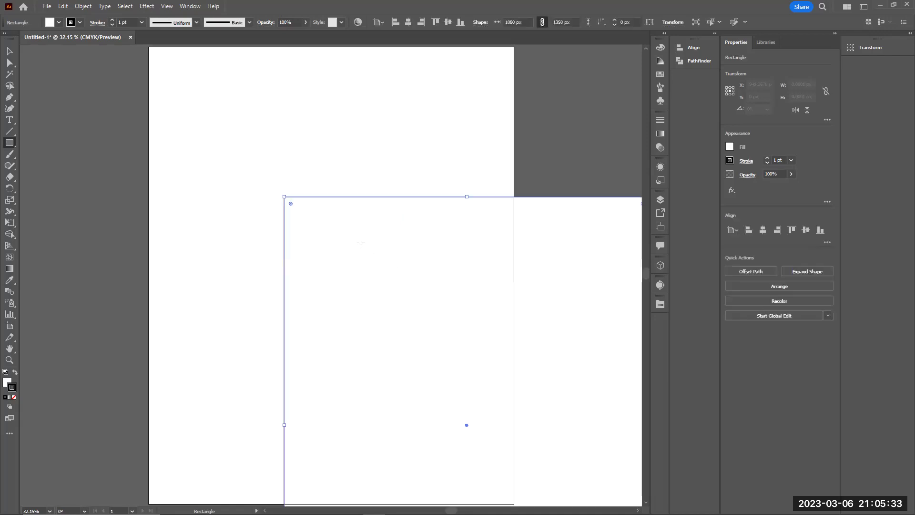
Step: Swap the rectangle's fill and stroke so the fill is black, remove the stroke, and make the fill active
left_click(14, 373)
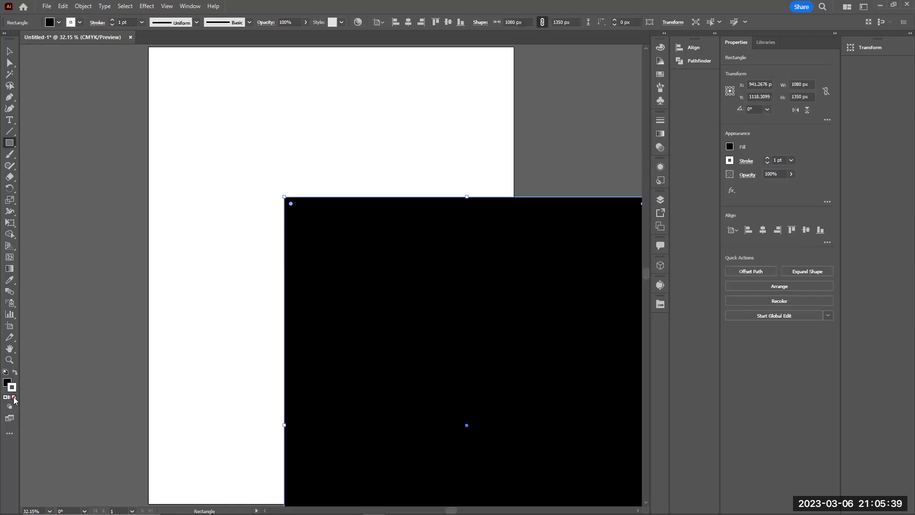
left_click(14, 398)
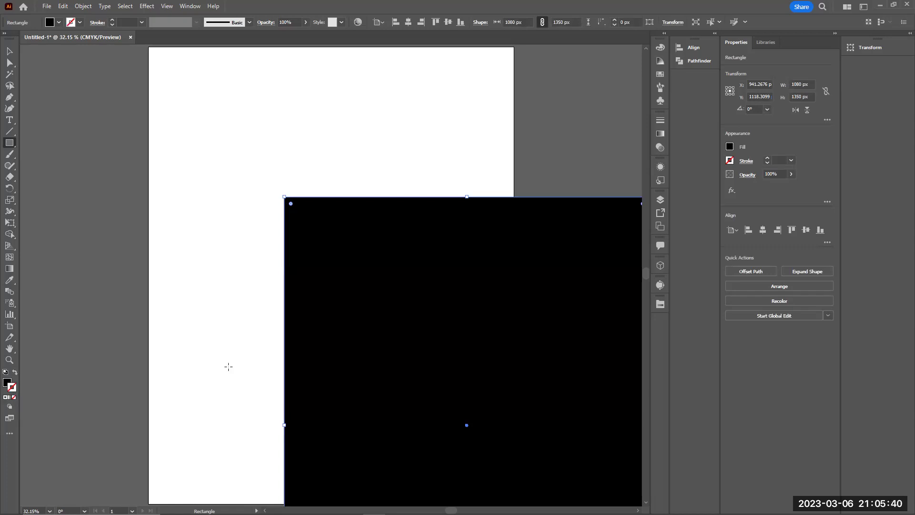
left_click(7, 382)
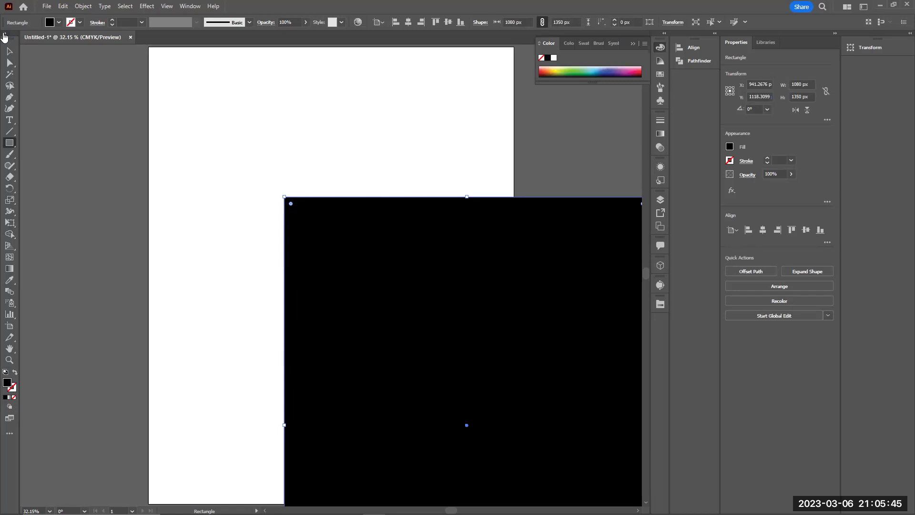
Step: Expand the toolbar to its two-column layout
left_click(4, 34)
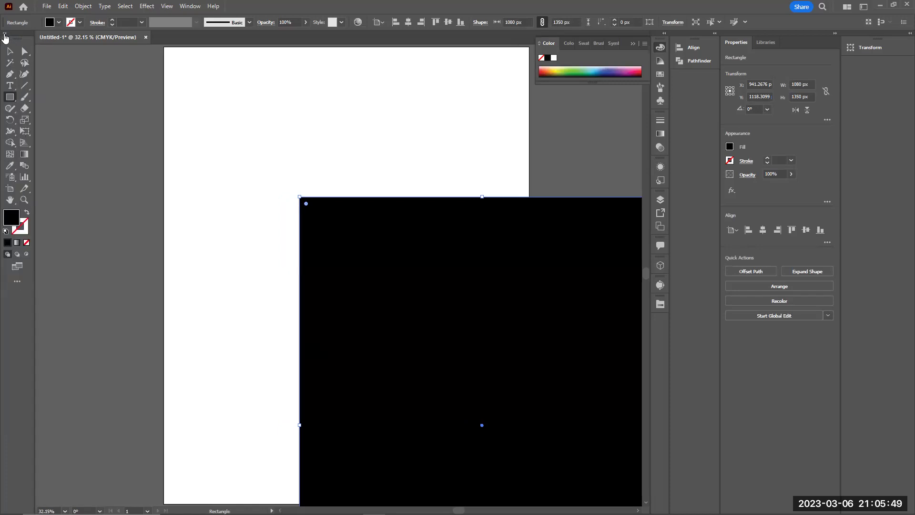
left_click(4, 35)
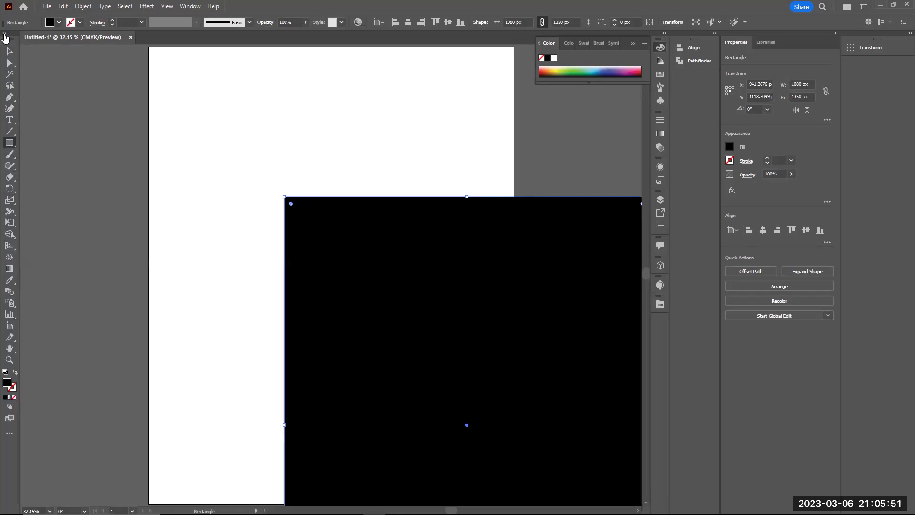
left_click(5, 35)
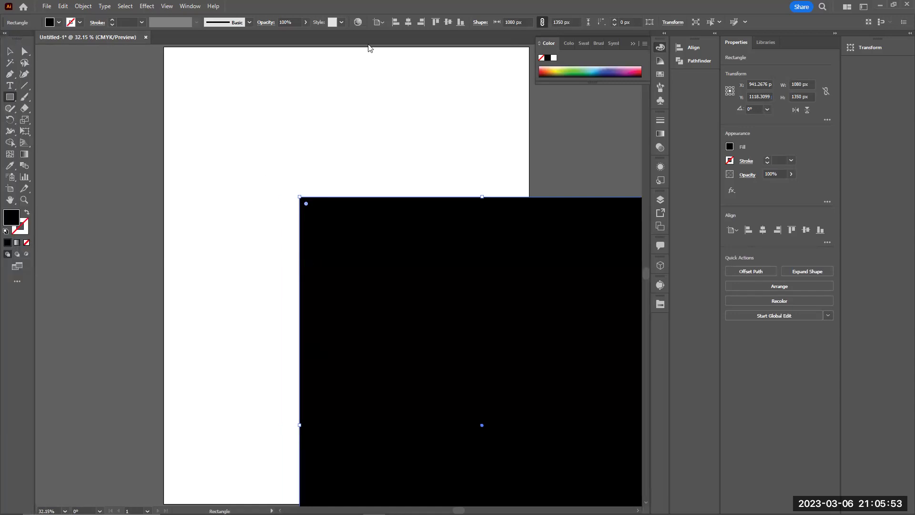
Step: Center the black rectangle horizontally and vertically on the artboard, and deselect it
key("v")
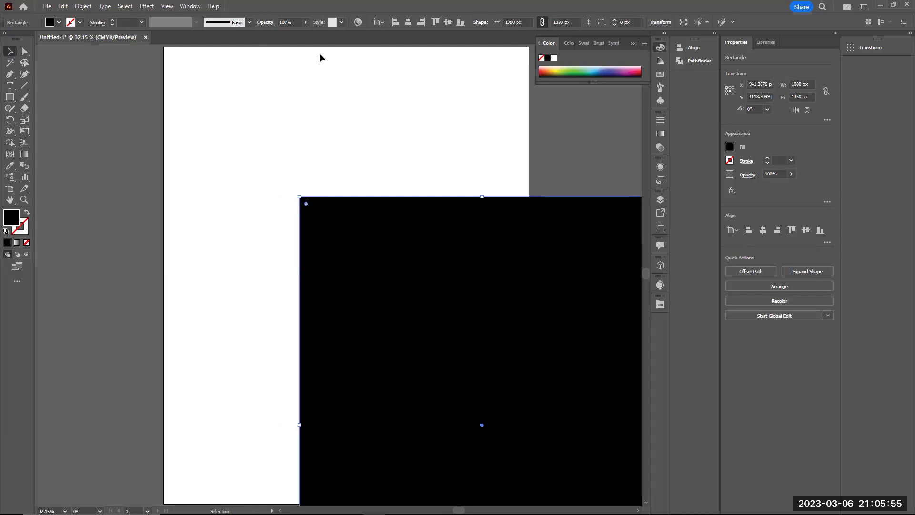
left_click(409, 24)
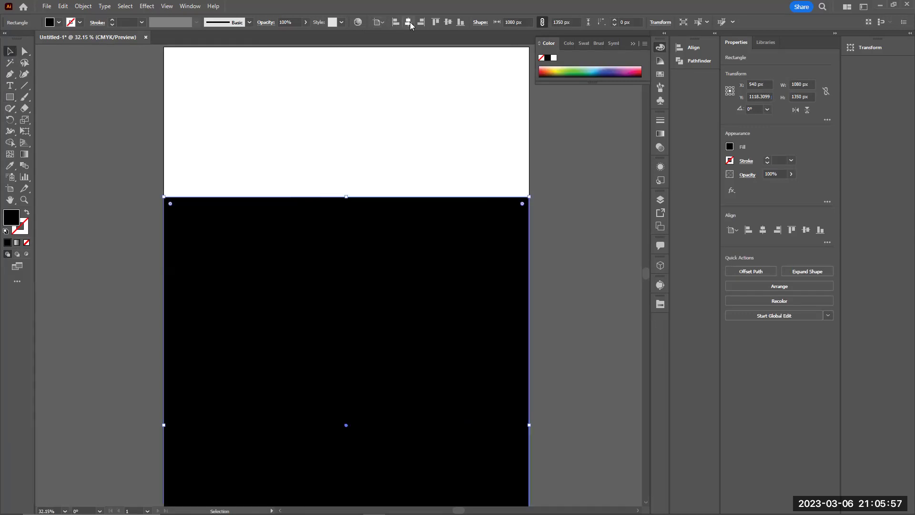
left_click(451, 24)
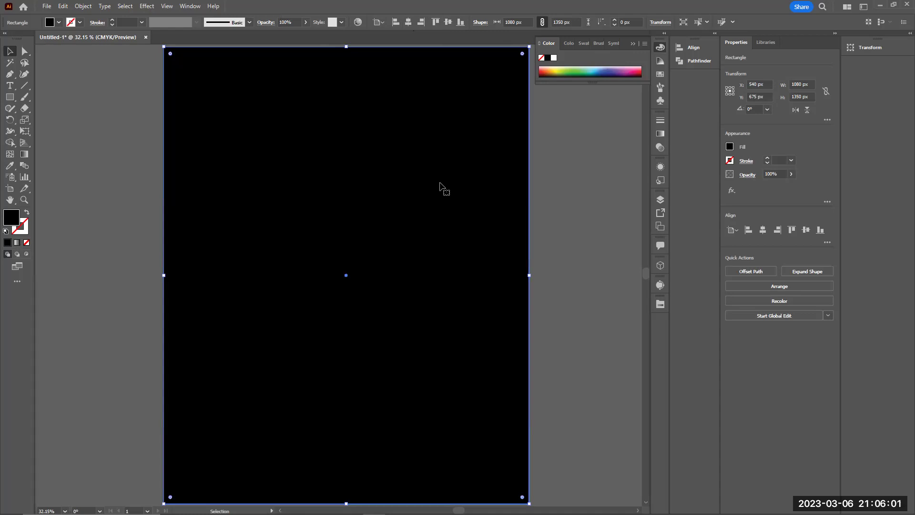
key("a")
key("ctrl+shift+a")
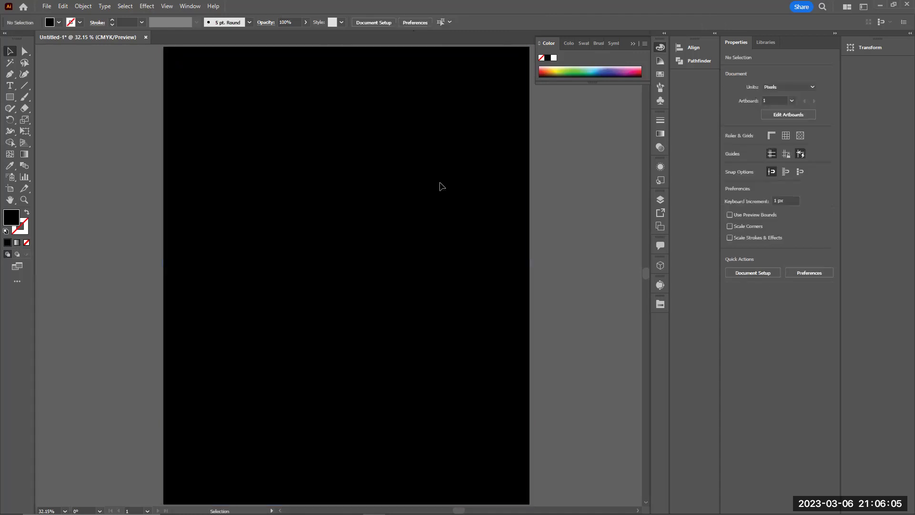
Step: Change the background rectangle's fill to dark blue #1F1768
left_click(440, 186)
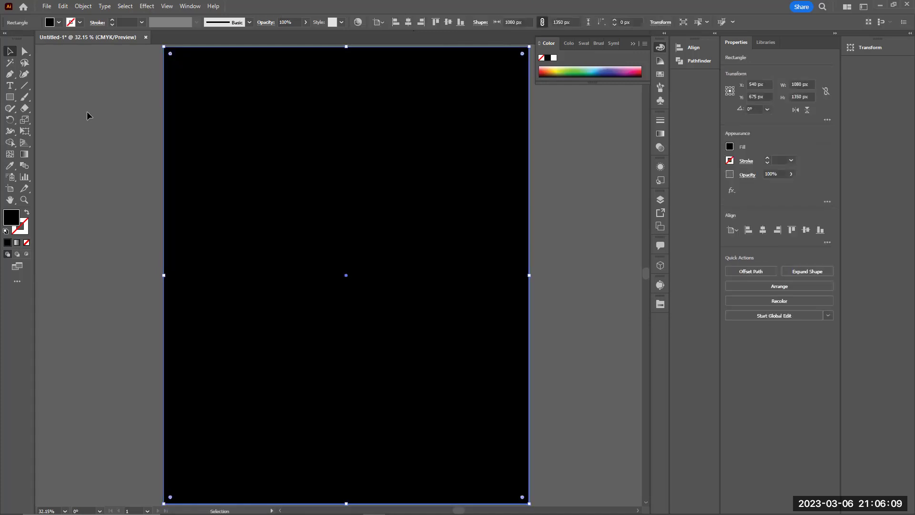
double_click(12, 224)
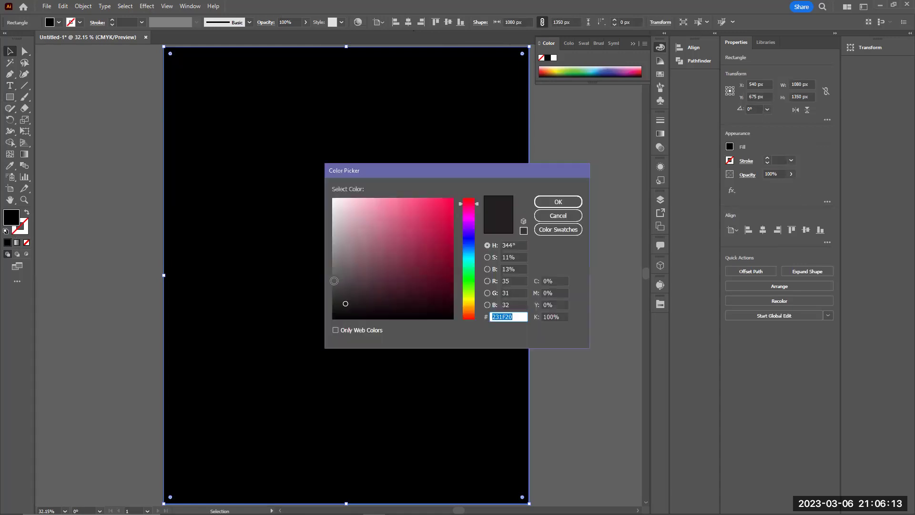
left_click_drag(471, 249, 466, 322)
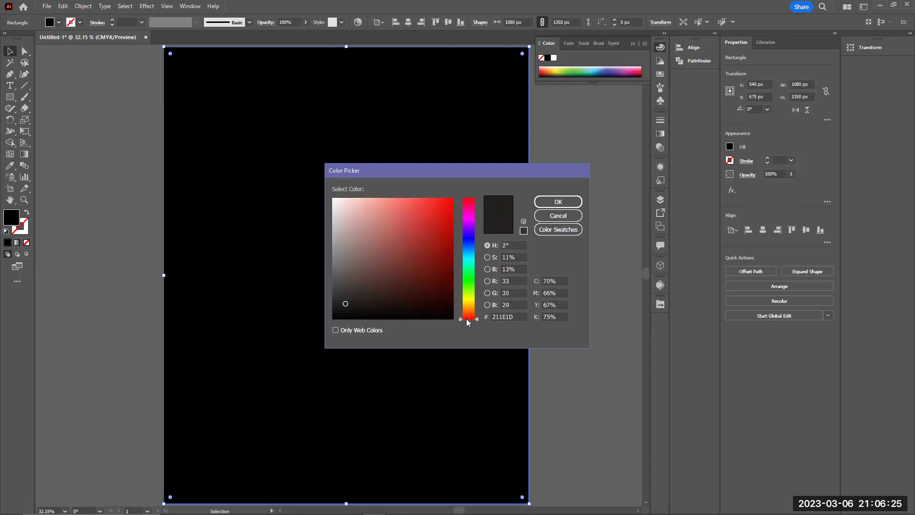
left_click_drag(440, 261, 457, 274)
left_click(469, 233)
mouse_move(469, 233)
left_mouse_down()
mouse_move(437, 241)
mouse_move(423, 213)
mouse_move(343, 306)
left_mouse_up()
mouse_move(425, 202)
left_mouse_down()
mouse_move(447, 212)
mouse_move(452, 230)
mouse_move(439, 266)
mouse_move(409, 266)
mouse_move(423, 251)
mouse_move(434, 263)
mouse_move(419, 286)
mouse_move(427, 269)
left_mouse_up()
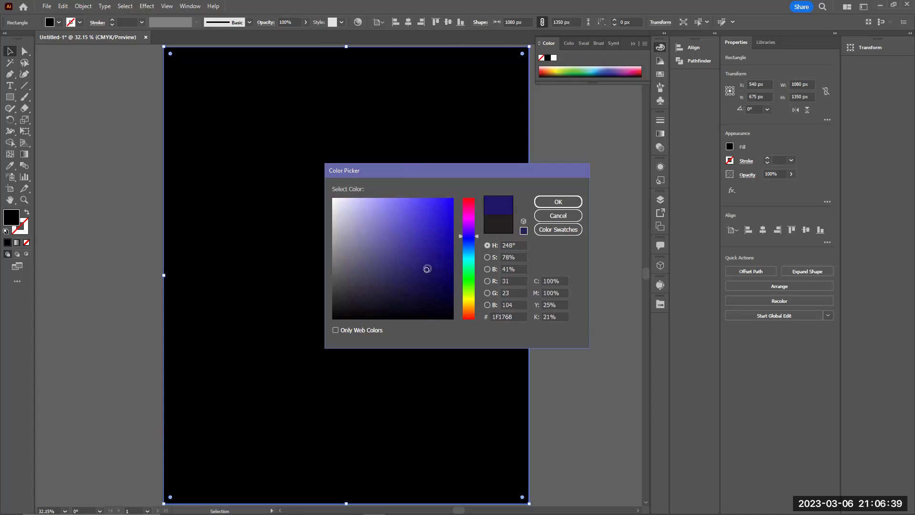
left_click(561, 207)
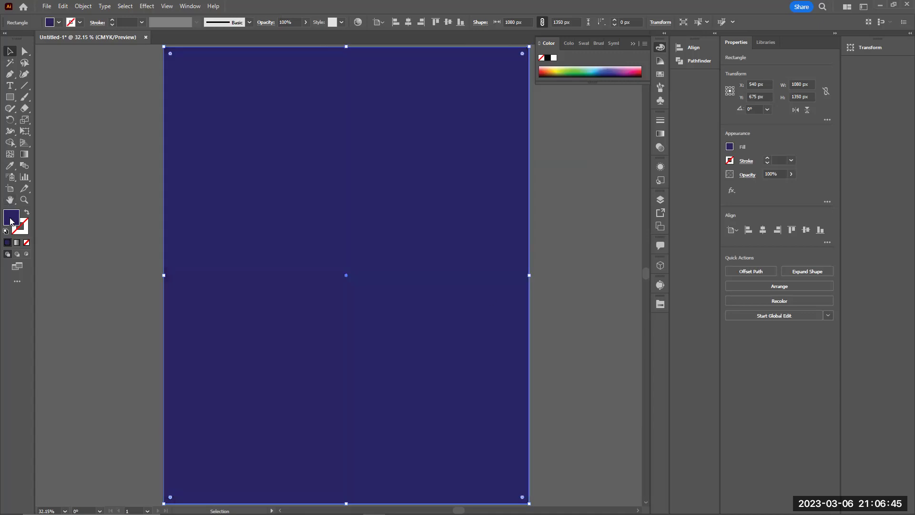
Step: Change the background rectangle's fill to dark purple #1F0042 and lock the rectangle
double_click(11, 221)
left_click(488, 257)
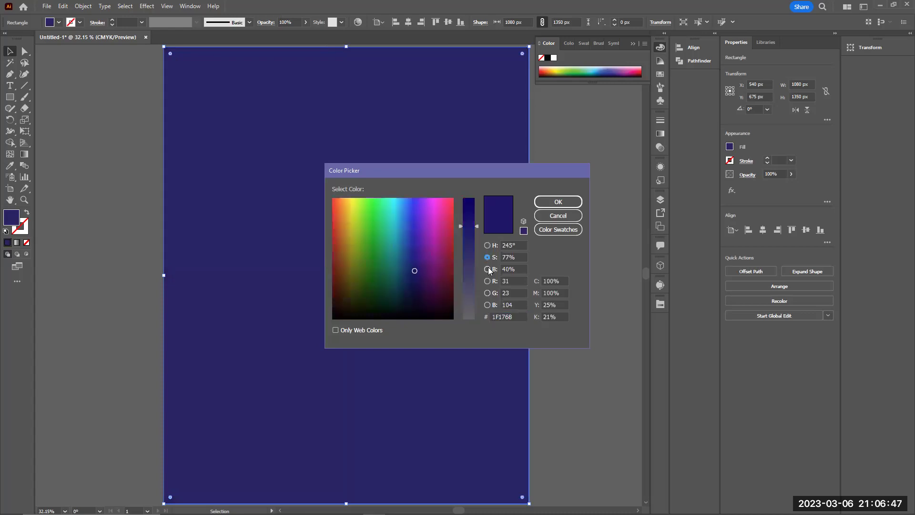
left_click(488, 270)
left_click(488, 281)
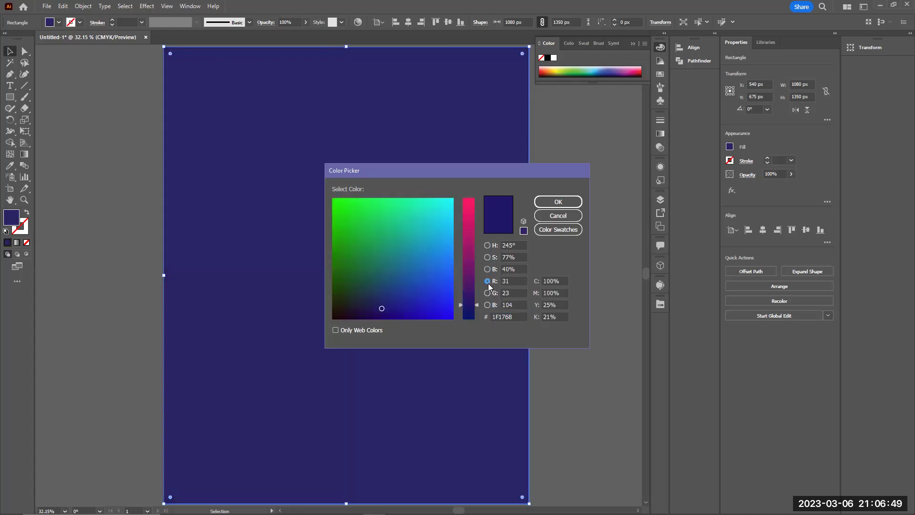
left_click_drag(371, 313, 364, 319)
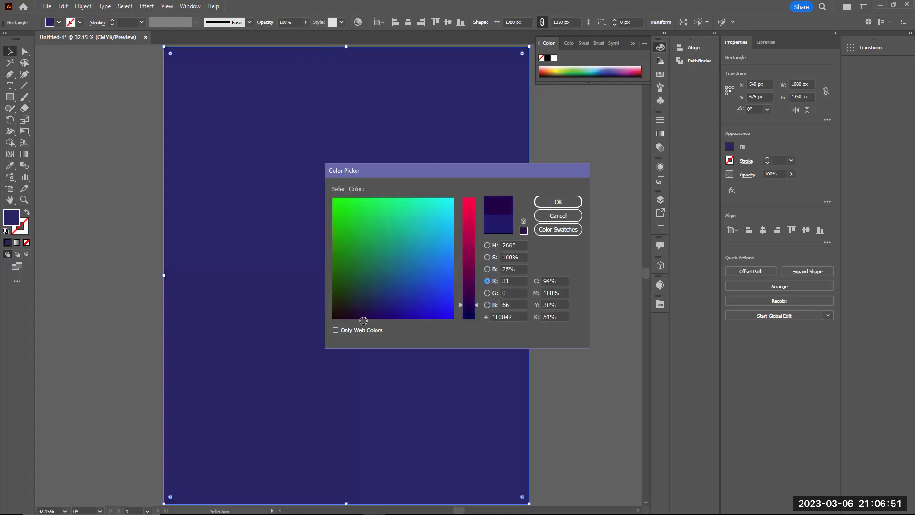
left_click(556, 204)
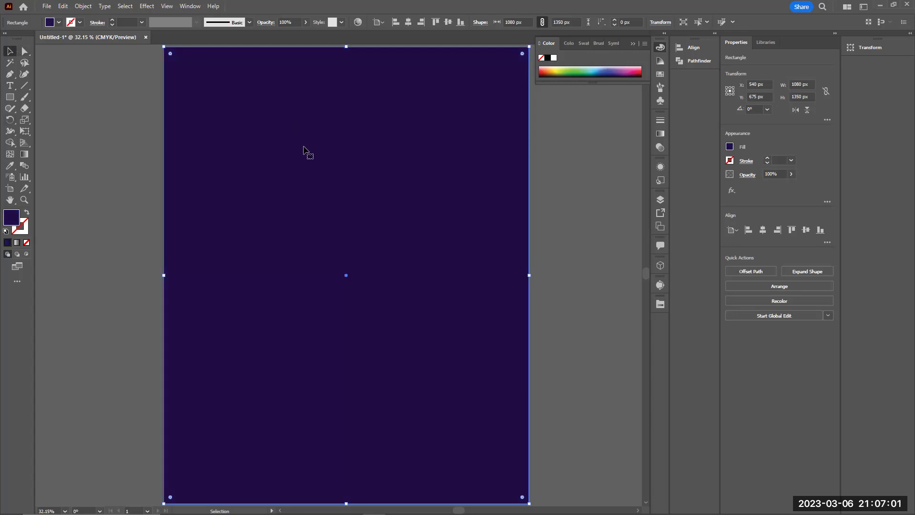
key("ctrl+2")
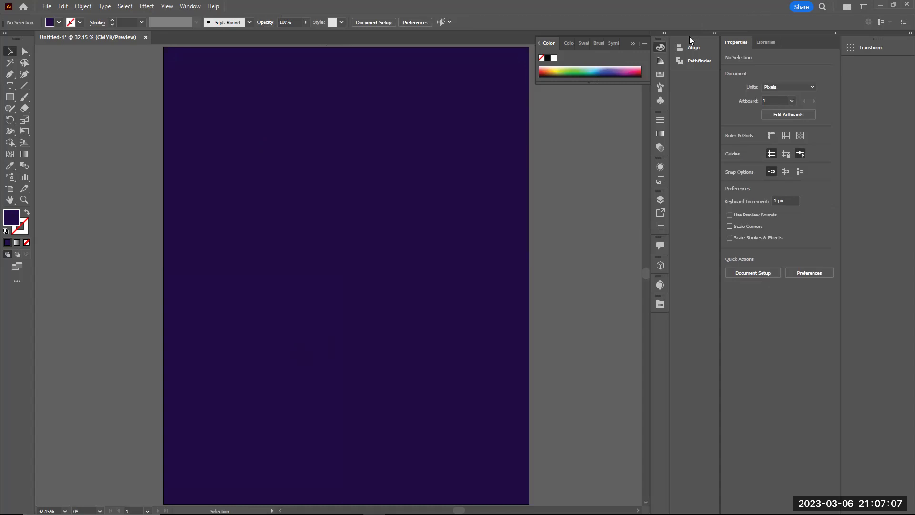
left_click(235, 139)
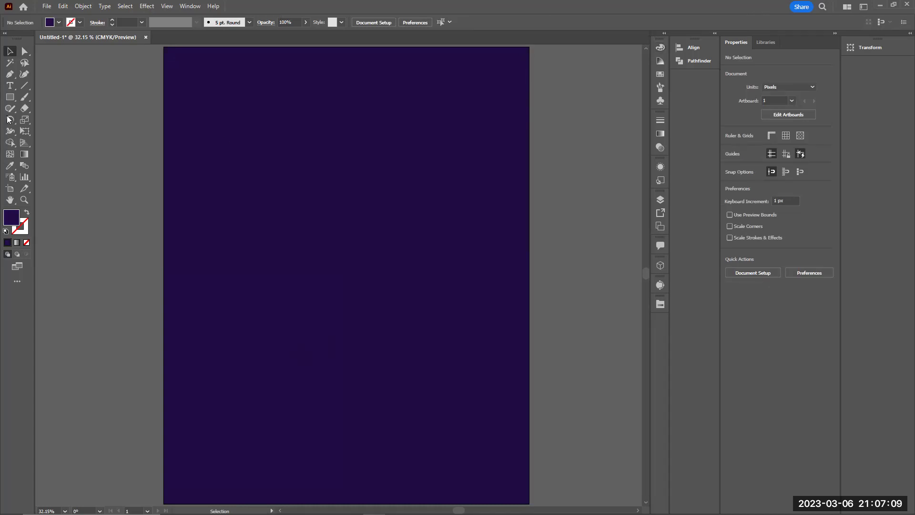
Step: Add the point text "BUSSINESS CONFRENCE" in the upper left part of the artboard
left_click(10, 85)
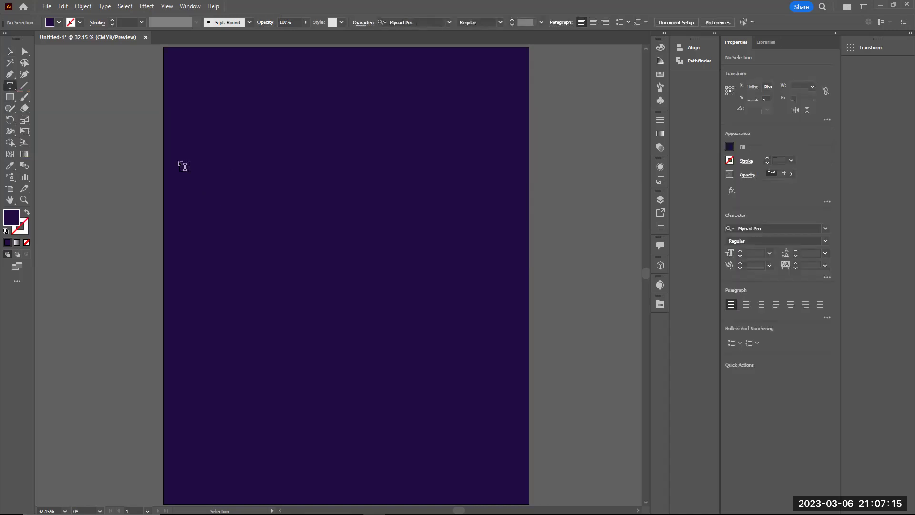
left_click(215, 189)
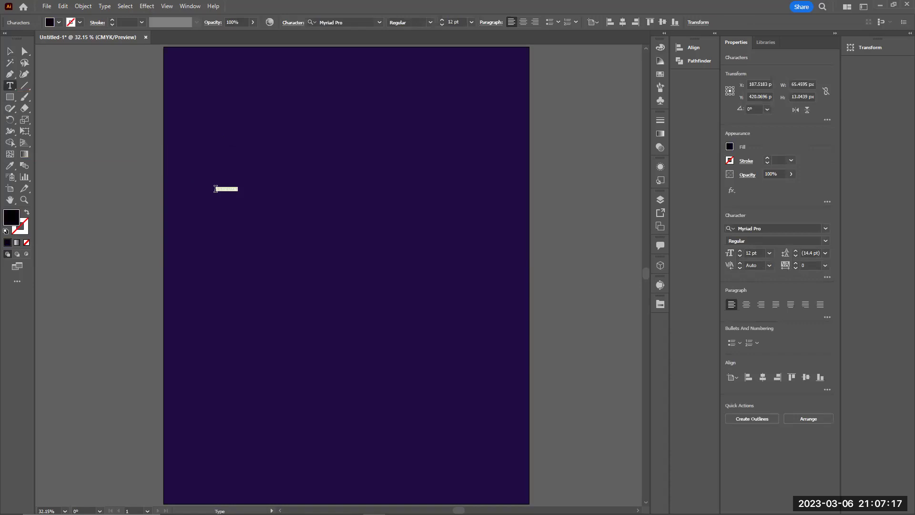
type("Suns")
left_click(9, 51)
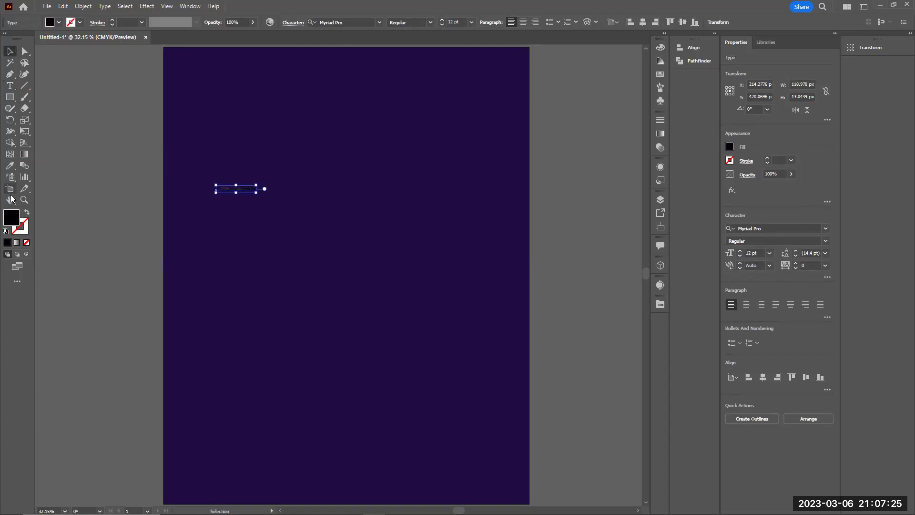
Step: Change the heading text's fill color to white #FFFFFF
double_click(15, 219)
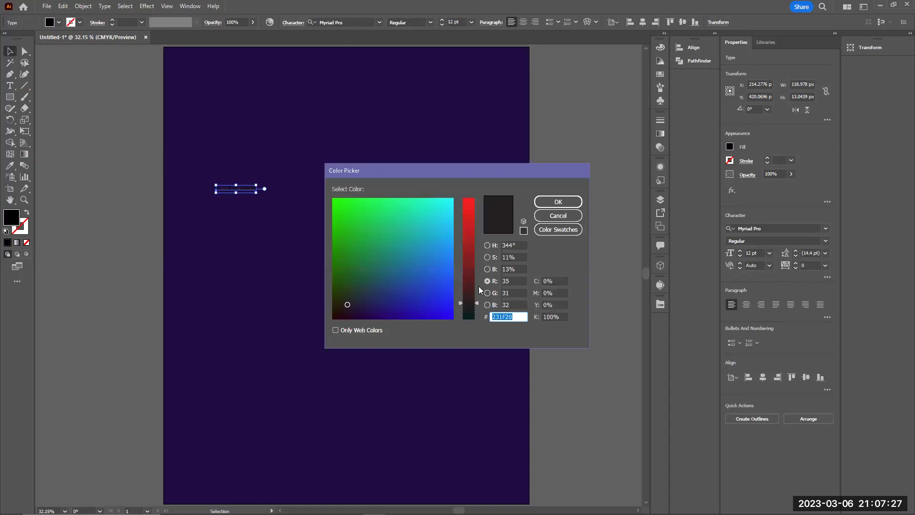
left_click(488, 245)
left_click_drag(344, 222, 330, 195)
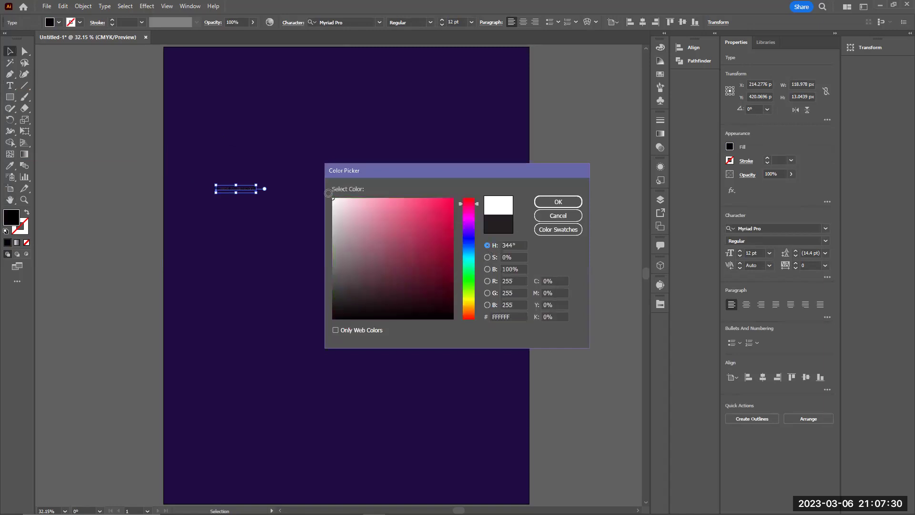
left_click(564, 204)
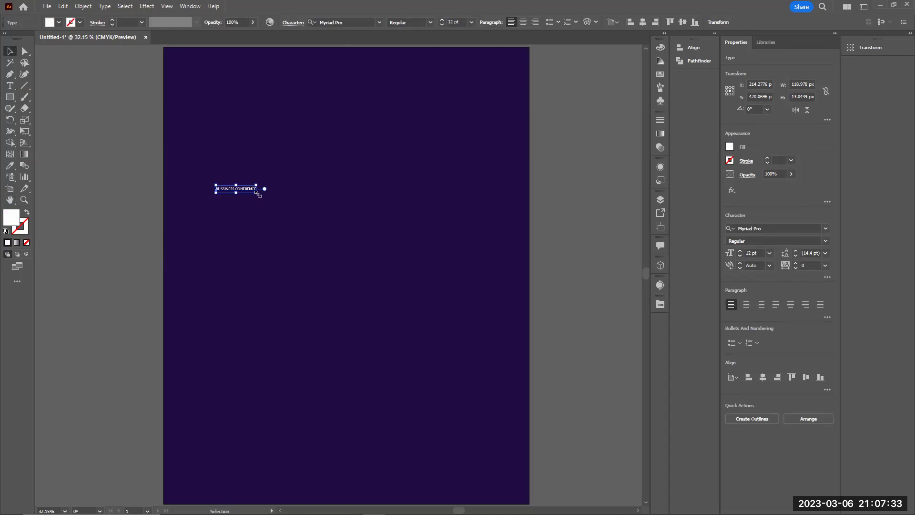
Step: Enlarge the heading to about 68 pt and break it into two lines, with CONFRENCE below BUSSINESS
left_click_drag(257, 192, 443, 282)
double_click(327, 200)
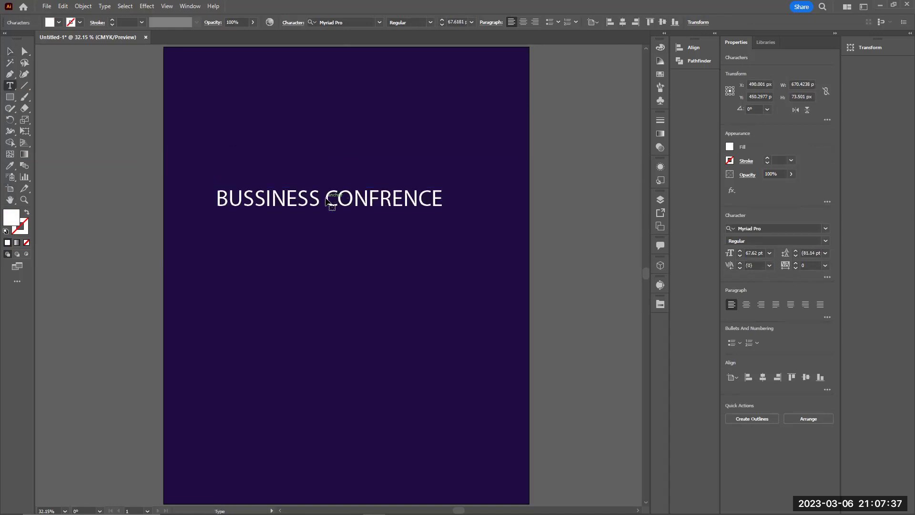
key("BackSpace")
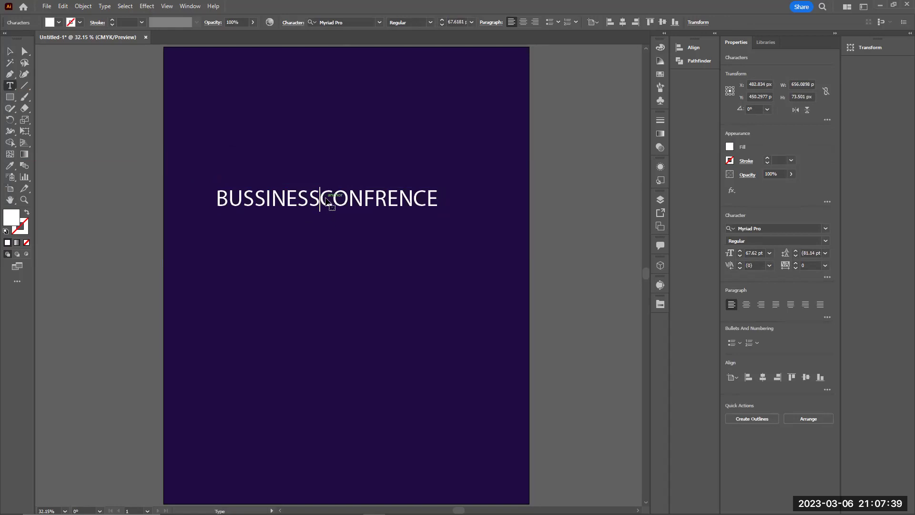
key("Return")
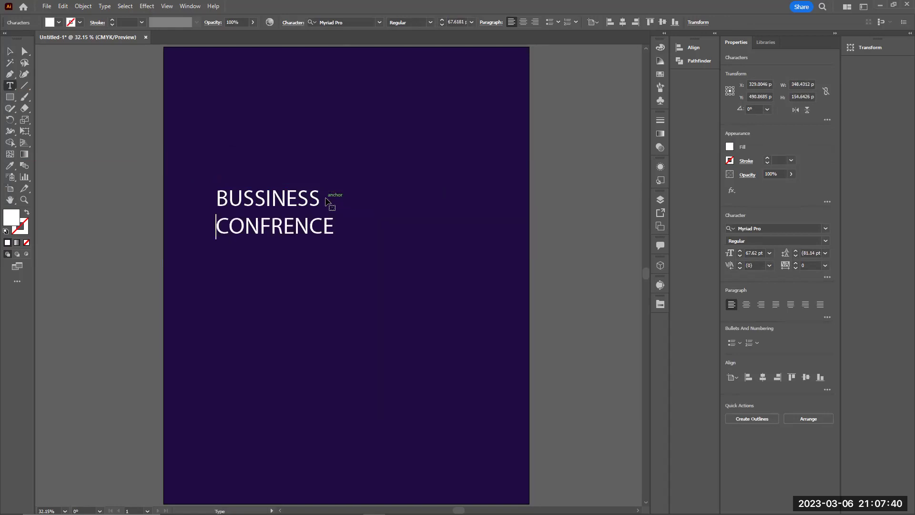
Step: Scale the two-line heading up to about 108.5 pt and move it near the artboard's upper-left corner
left_click(10, 51)
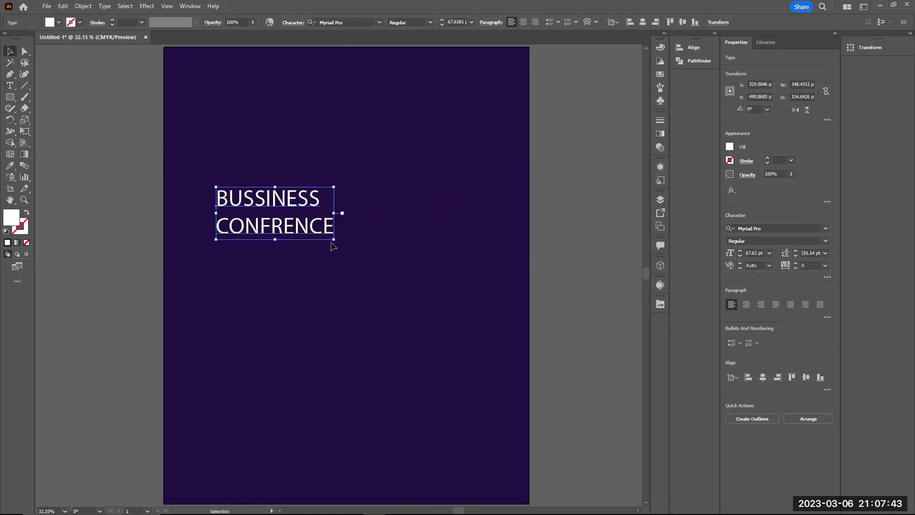
left_click_drag(333, 241, 407, 286)
left_click_drag(322, 254, 281, 202)
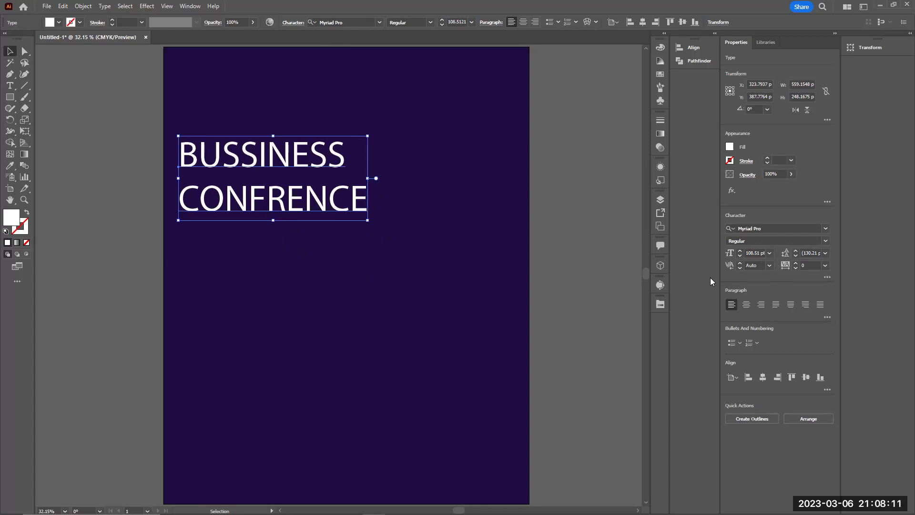
Step: Preview fonts on the two-line heading and apply Poppins Bold
left_click(826, 229)
key("Down")
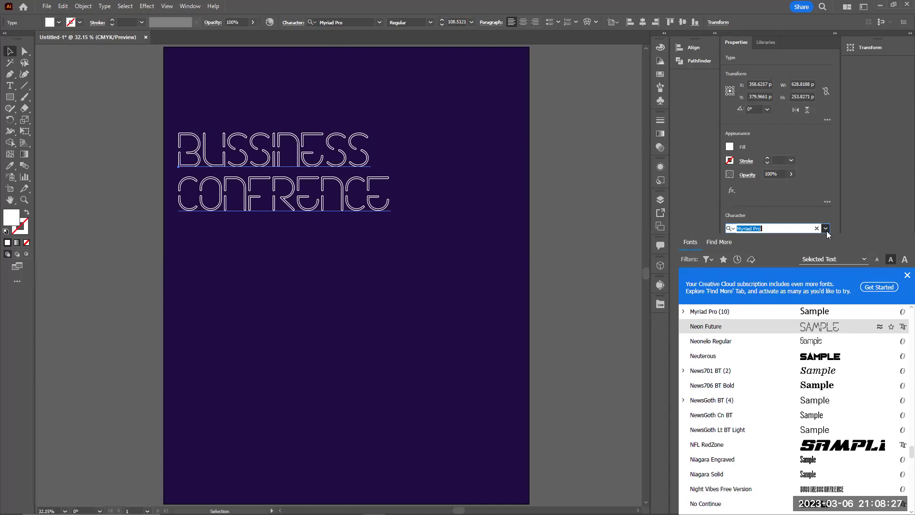
key("Down")
key("Down")
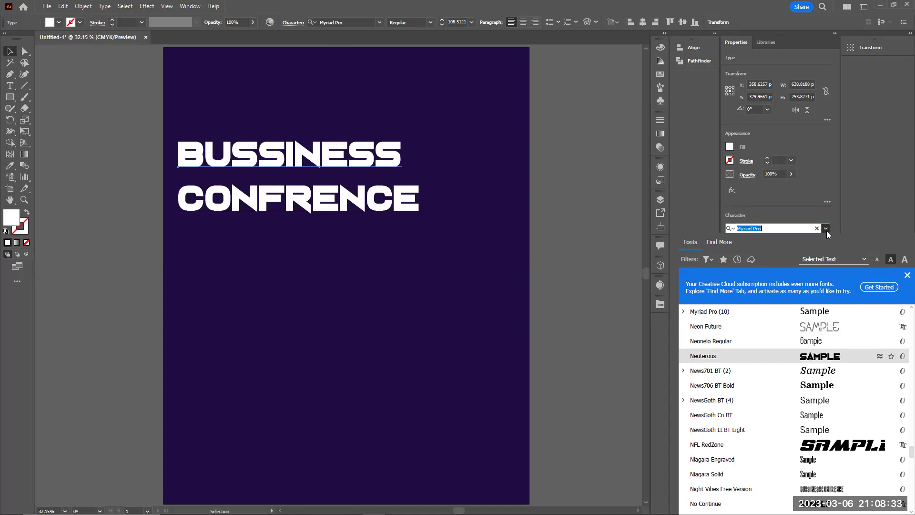
key("Down")
key("Down")
key("Down")
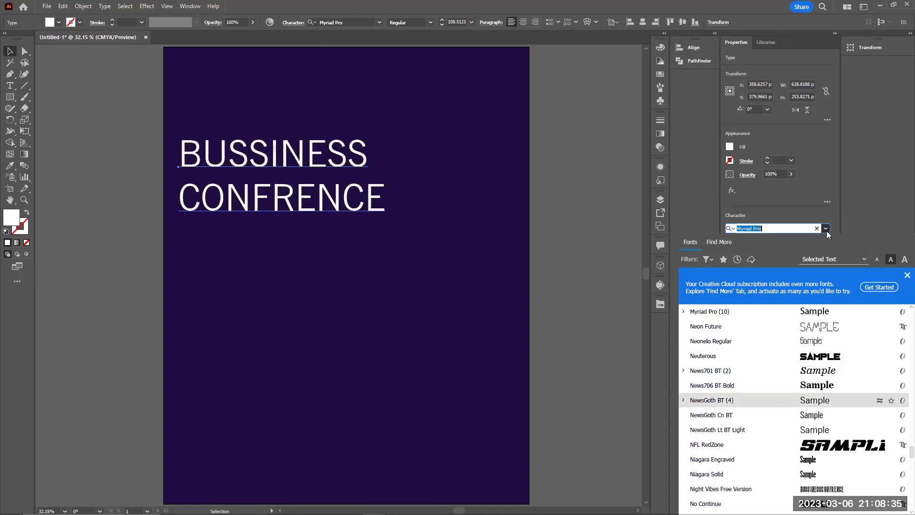
key("Down")
key("Down")
key("Down")
key("Down")
key("Down")
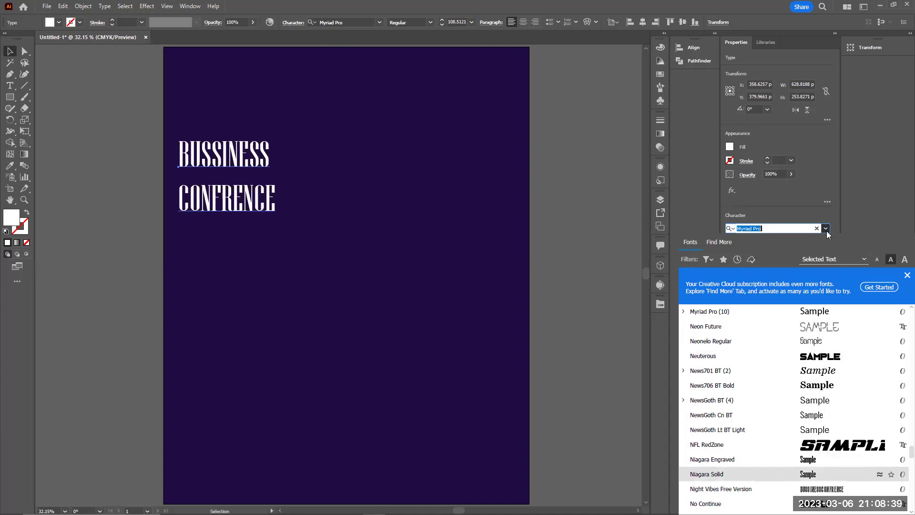
key("Down")
key("Down")
key("Down")
key("Down")
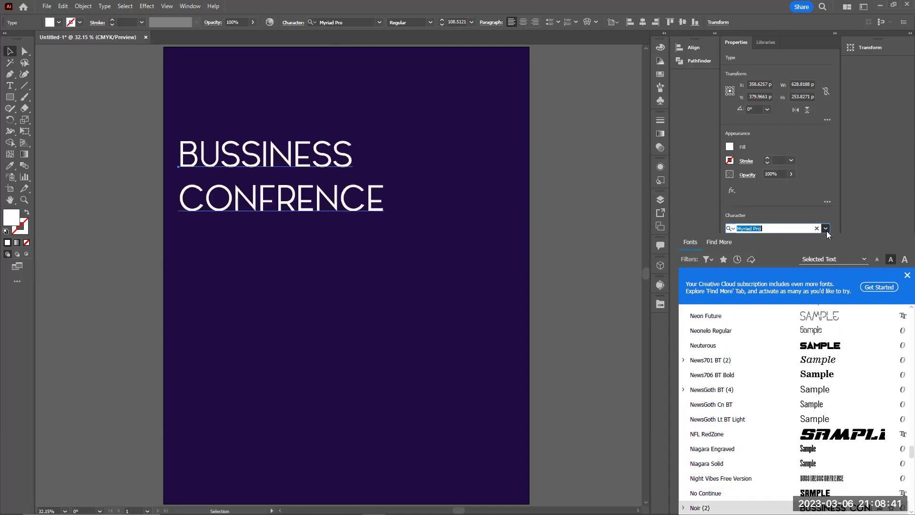
key("Down")
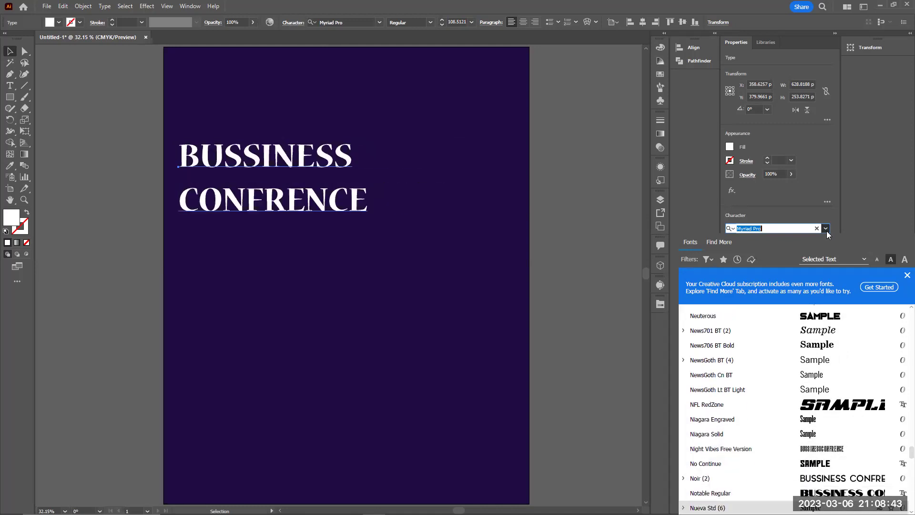
key("Down")
key("Down")
key("Down")
key("Down")
key("Down")
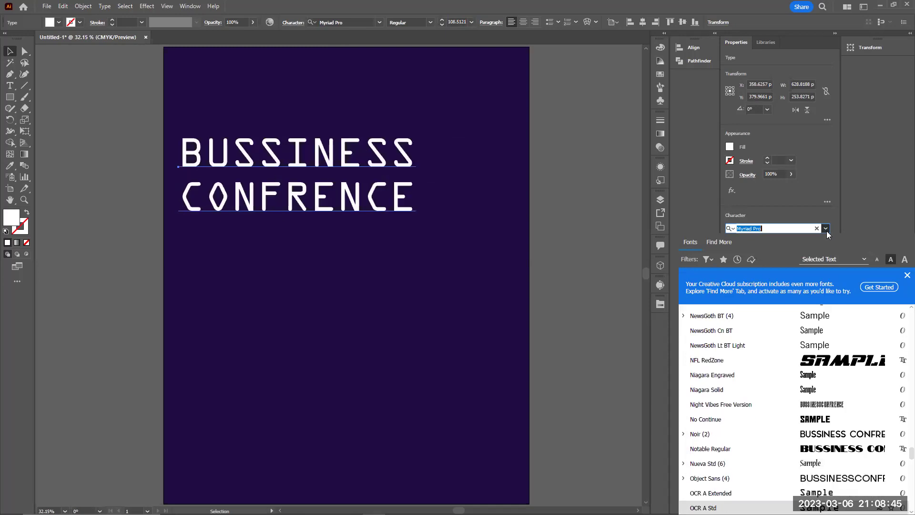
key("Down")
key("Down")
key("Down")
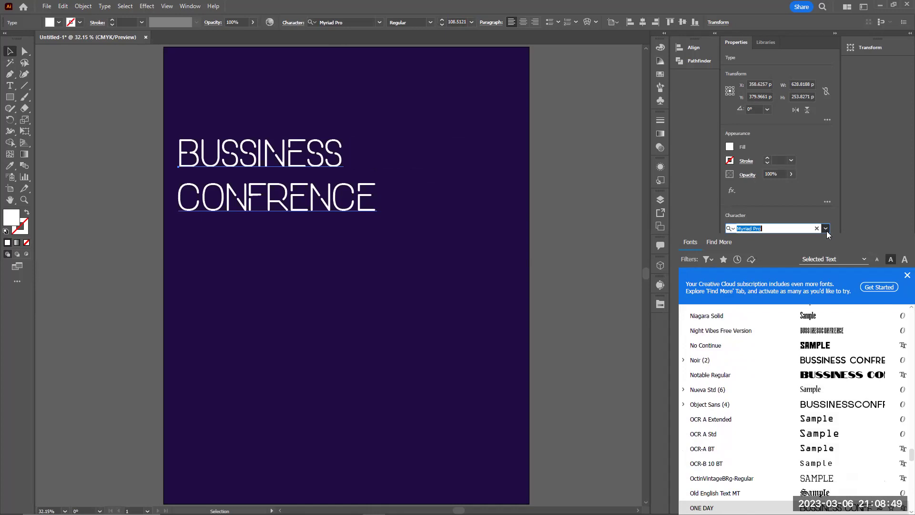
key("Down")
key("Down")
key("Down")
key("Down")
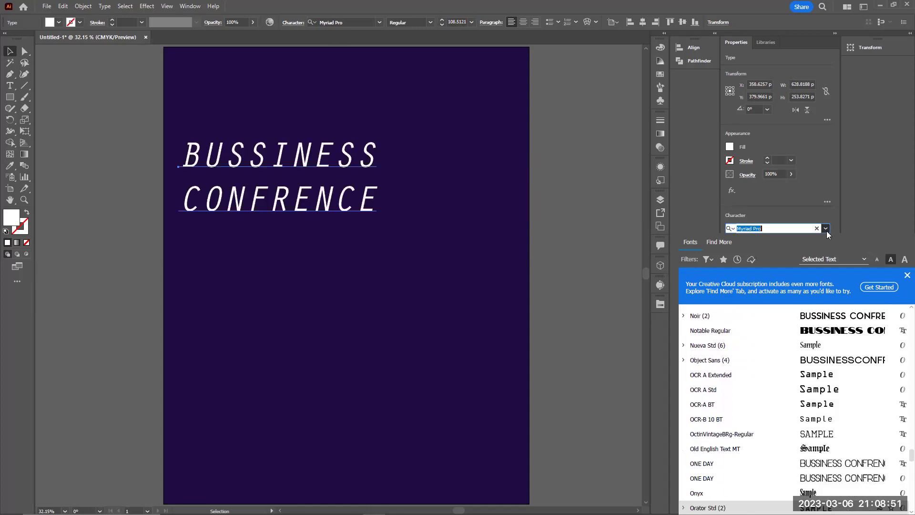
key("Down")
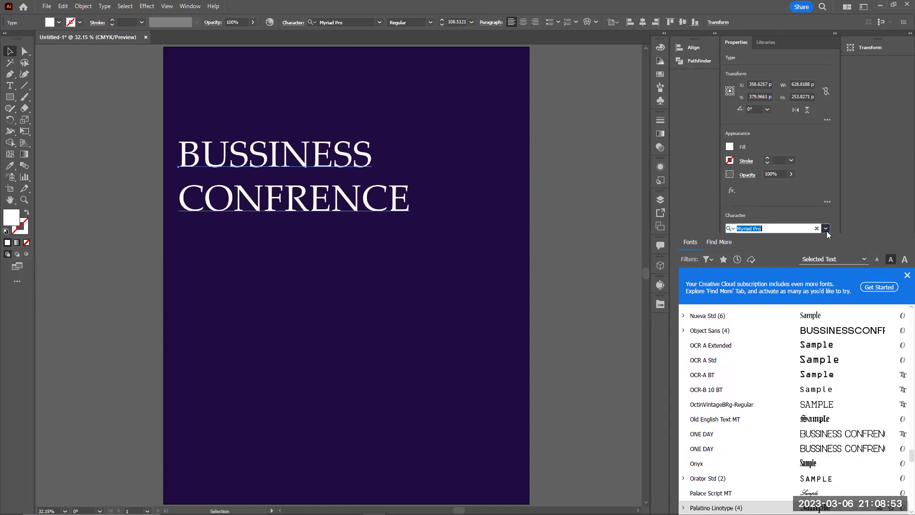
key("Down")
key("Down")
key("Down")
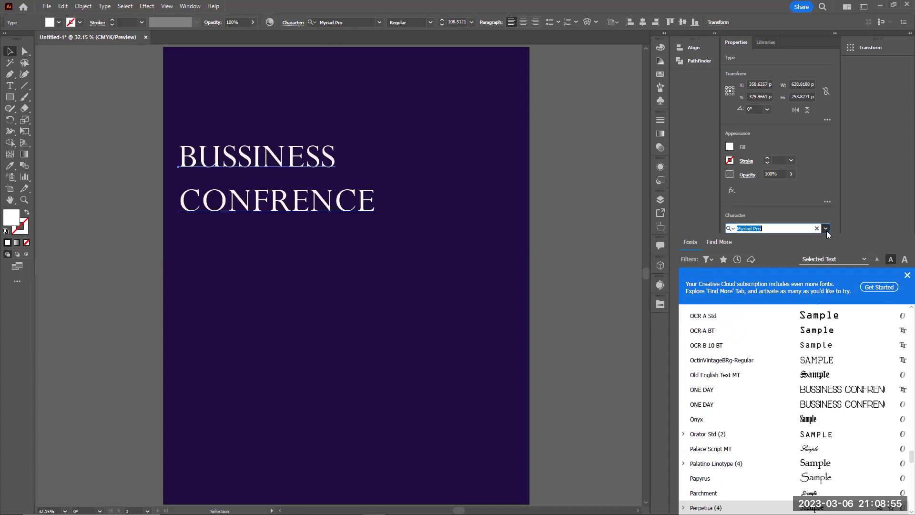
key("Down")
key("Down")
key("Down")
key("Down")
key("Down")
key("Down")
key("Down")
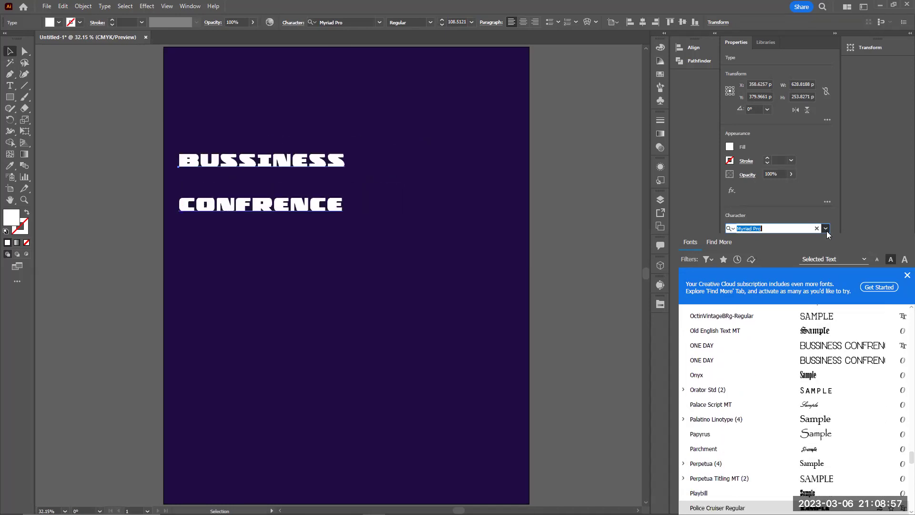
key("Down")
key("Down")
key("Down")
key("Down")
key("Down")
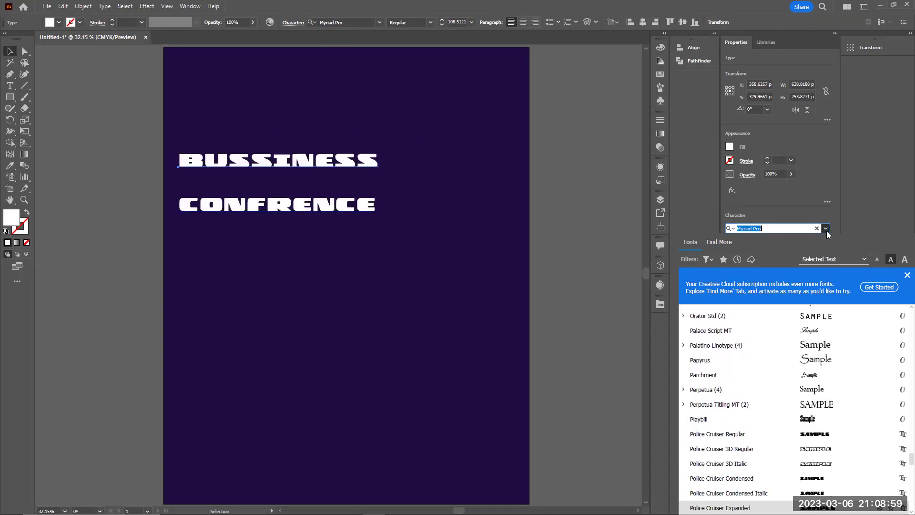
key("Down")
key("Down")
key("Down")
key("Down")
key("Down")
key("Down")
key("Down")
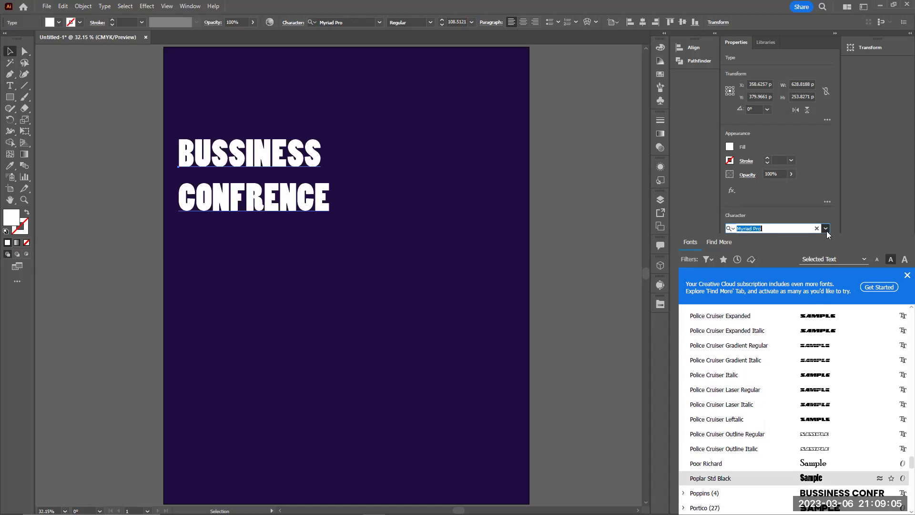
key("Down")
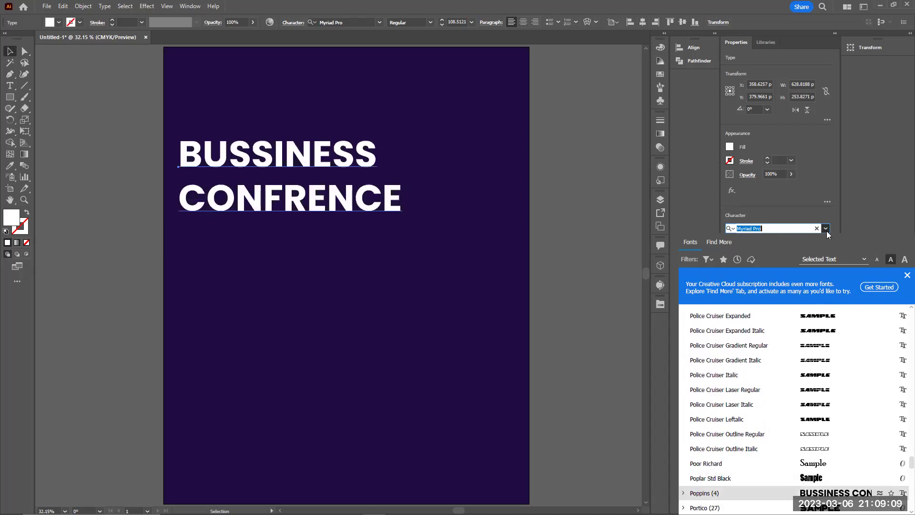
key("Down")
key("Up")
key("Return")
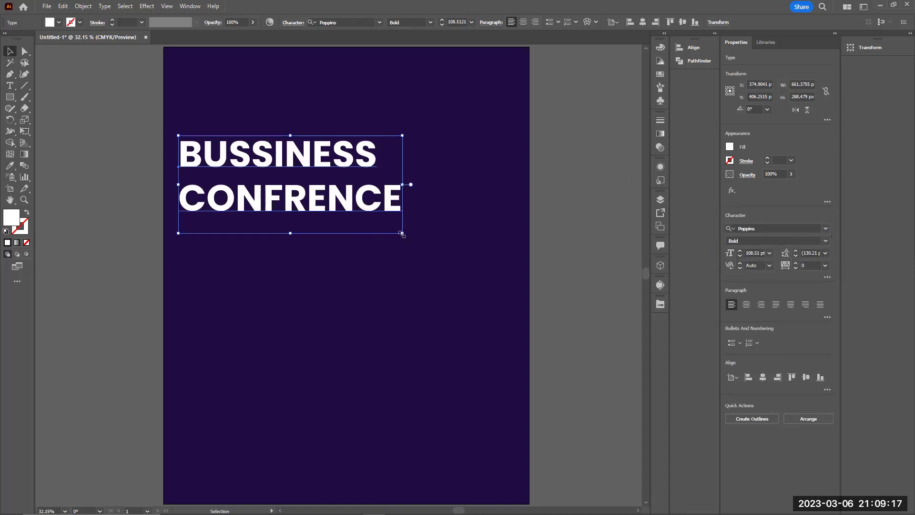
Step: Scale the heading down to about 74.5 pt and place its center at about X 311 px, Y 412 px
left_click_drag(401, 234, 332, 202)
left_click_drag(256, 190, 256, 205)
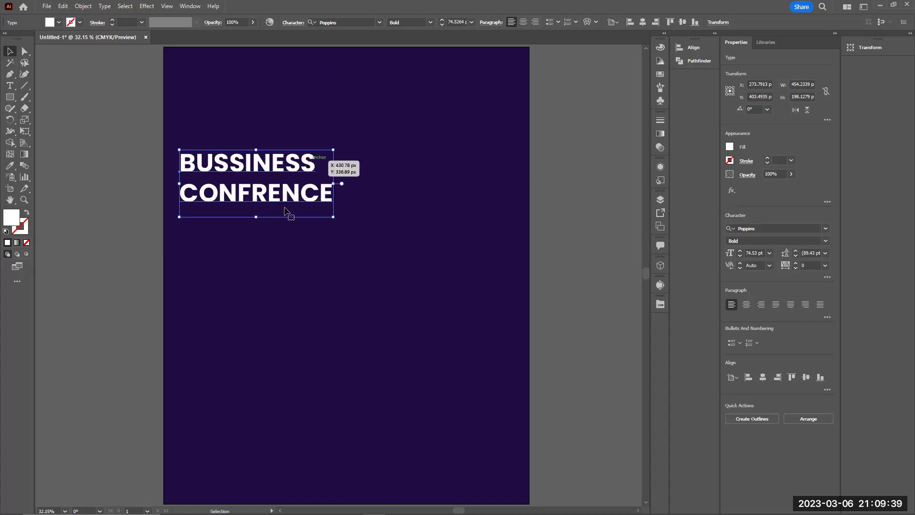
mouse_move(296, 202)
left_mouse_down()
mouse_move(397, 203)
mouse_move(307, 207)
left_mouse_up()
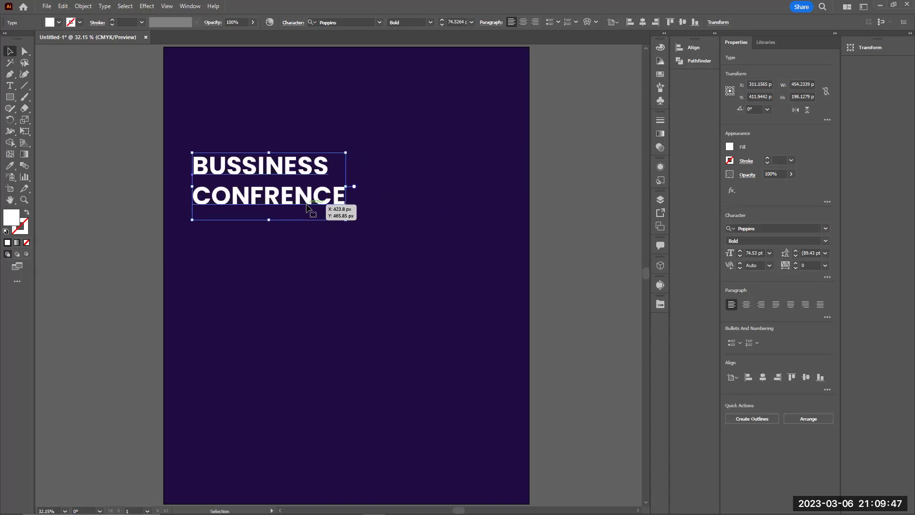
Step: Move the heading's center to about X 290 px, Y 425 px and convert its text to outlines
left_click(178, 177)
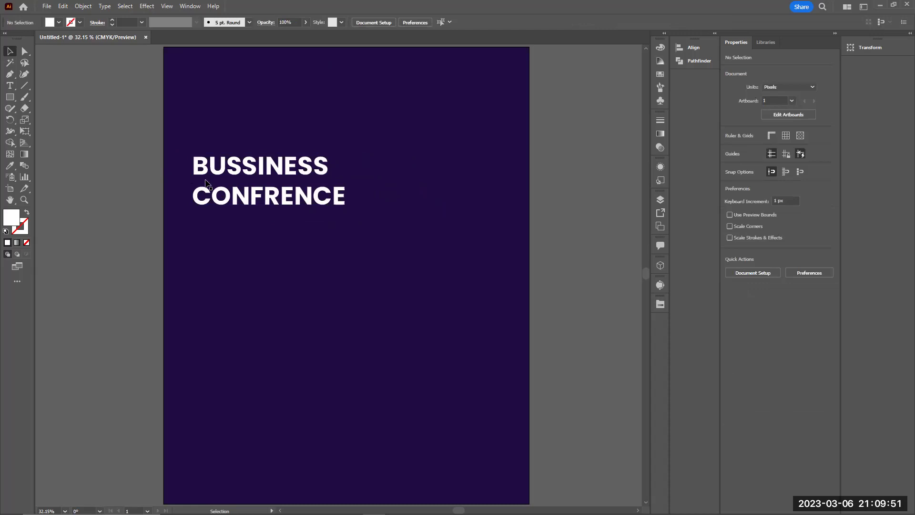
left_click_drag(217, 176, 210, 181)
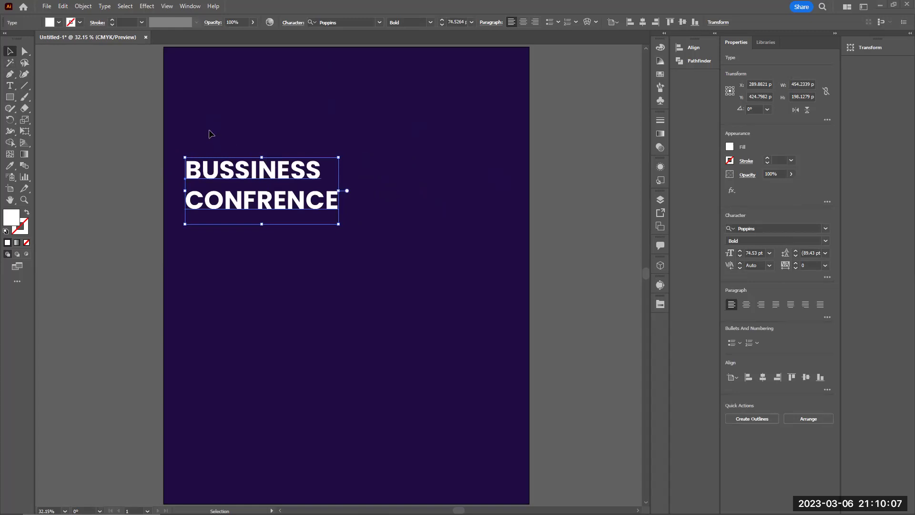
right_click(263, 174)
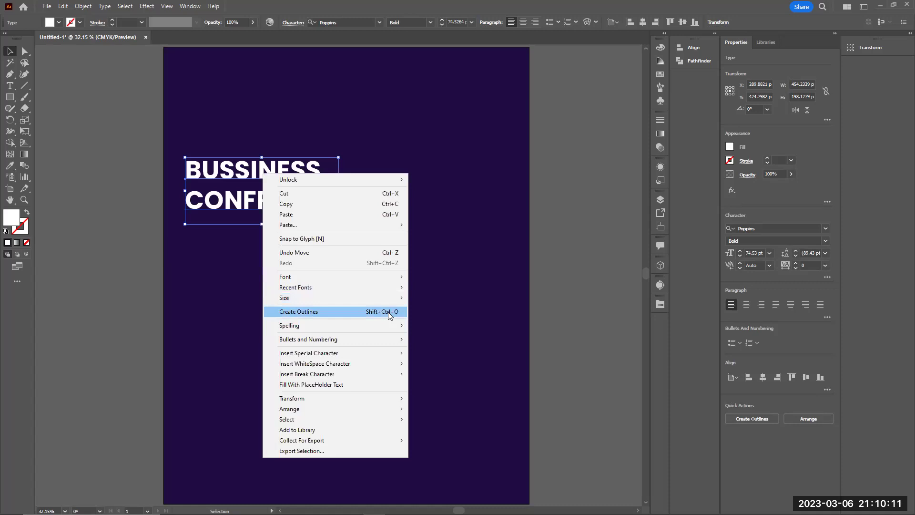
left_click(359, 315)
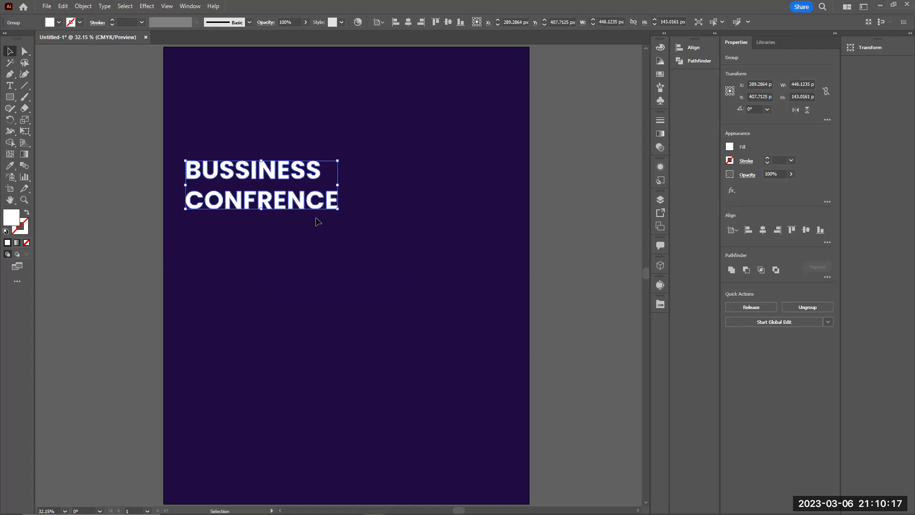
left_click(270, 230)
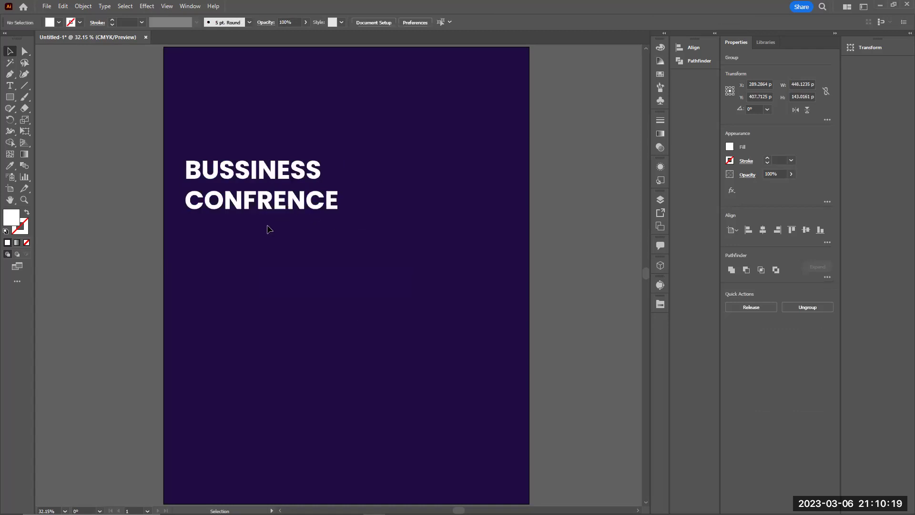
Step: Ungroup the outlined heading into individually selectable letters
left_click(205, 172)
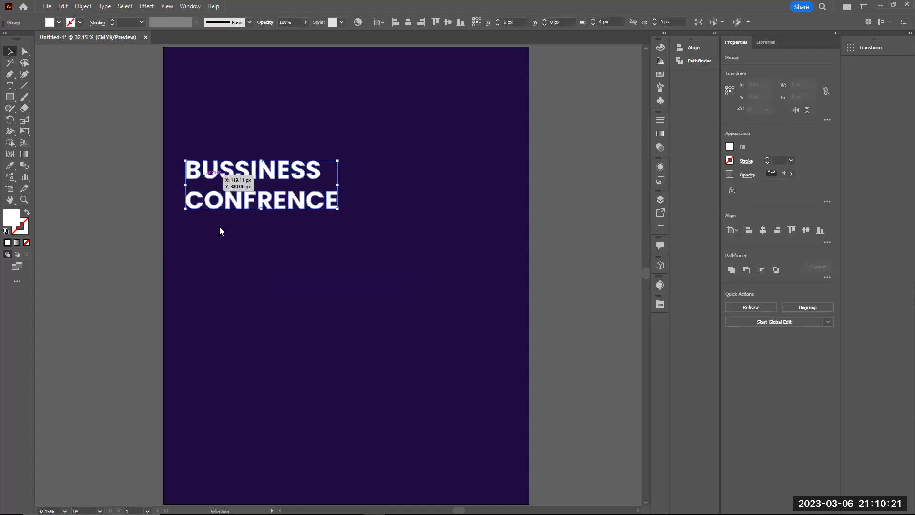
right_click(205, 175)
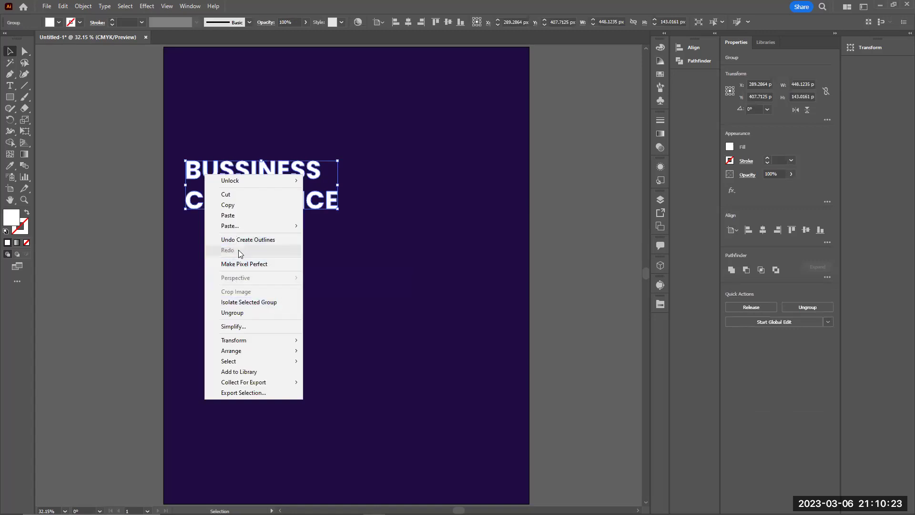
left_click(233, 215)
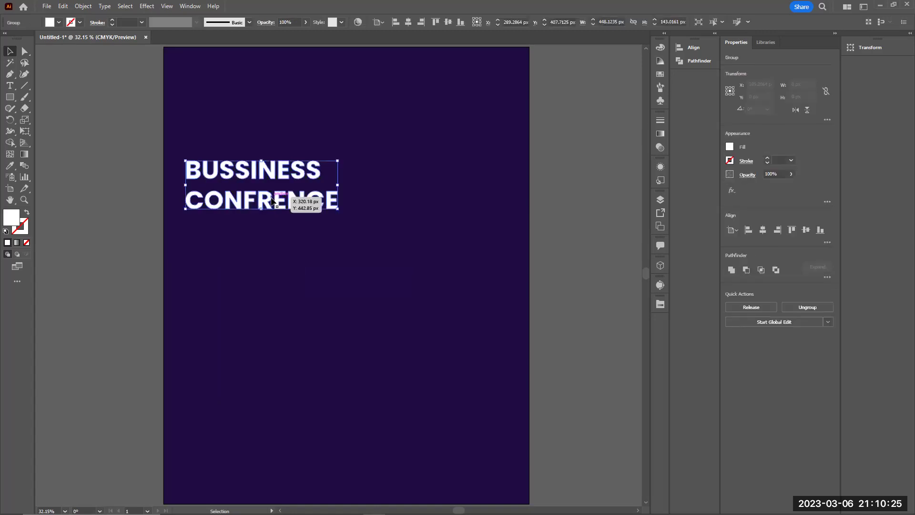
key("ctrl+8")
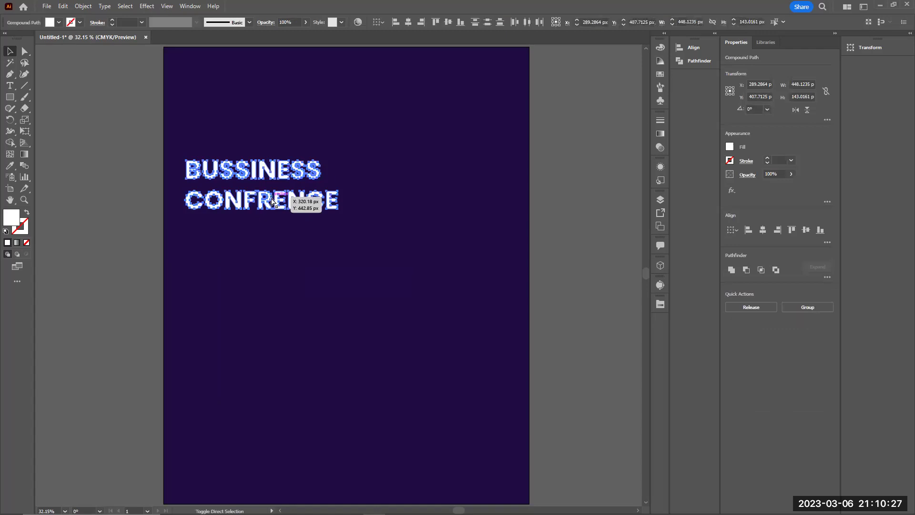
left_click(267, 233)
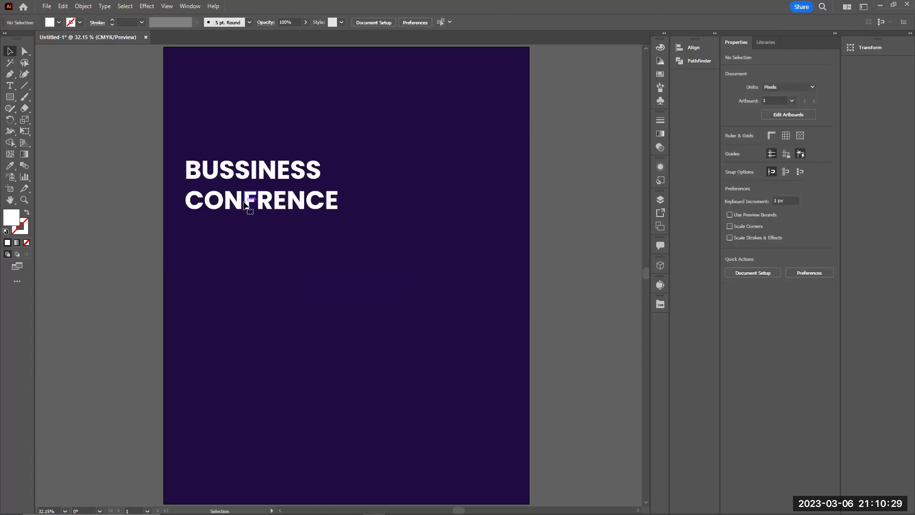
left_click(245, 203)
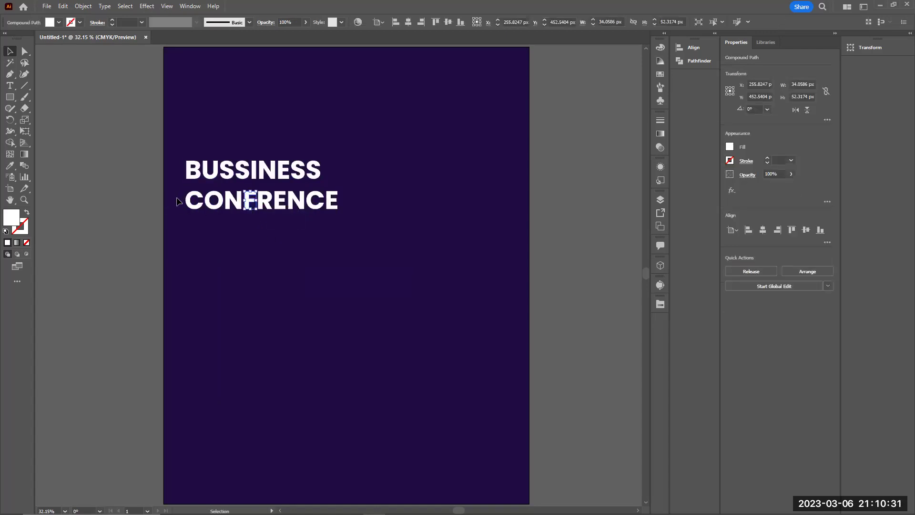
Step: Group the letters of CONFRENCE together and the letters of BUSSINESS together as two separate word groups
left_click_drag(176, 201, 338, 204)
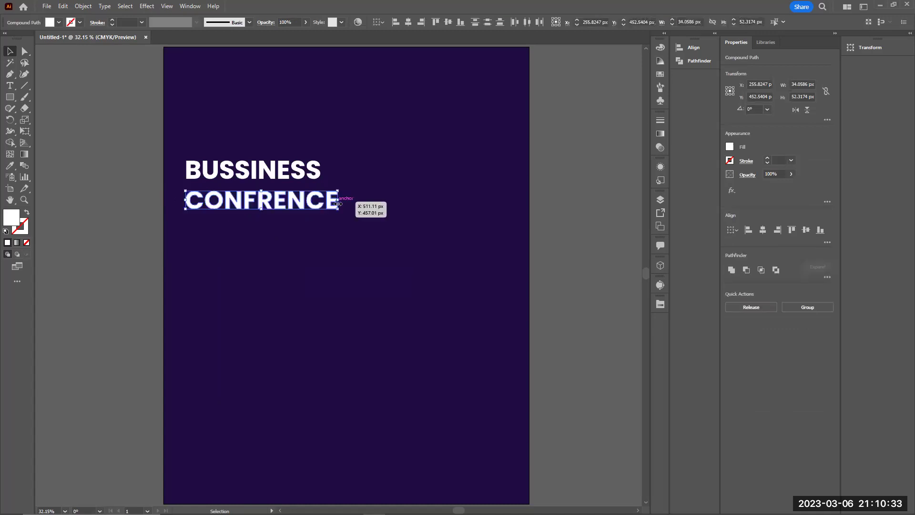
key("ctrl+g")
left_click_drag(334, 159, 185, 175)
key("ctrl+g")
Step: Move the CONFRENCE group up closer beneath BUSSINESS, lining up the left edges of both words
left_click(327, 194)
left_click(320, 178)
left_click_drag(319, 197, 319, 190)
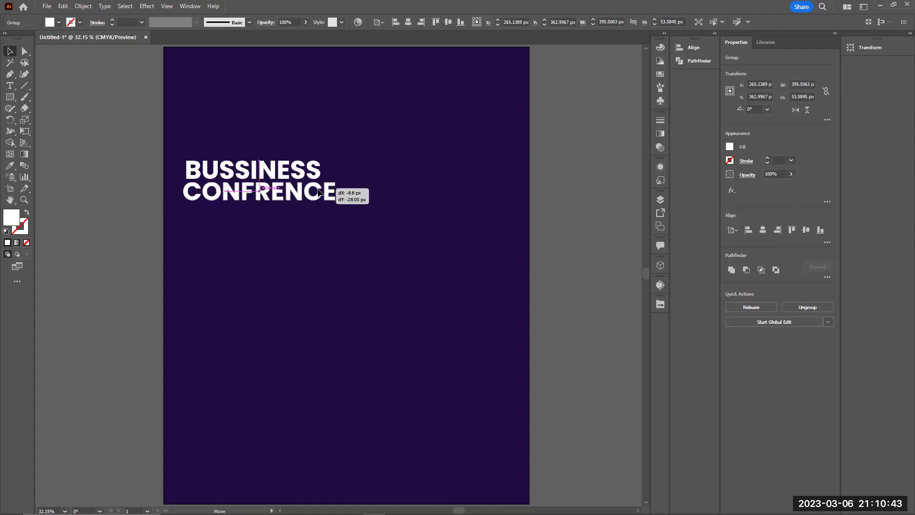
left_click_drag(319, 192, 319, 193)
left_click_drag(179, 147, 272, 220)
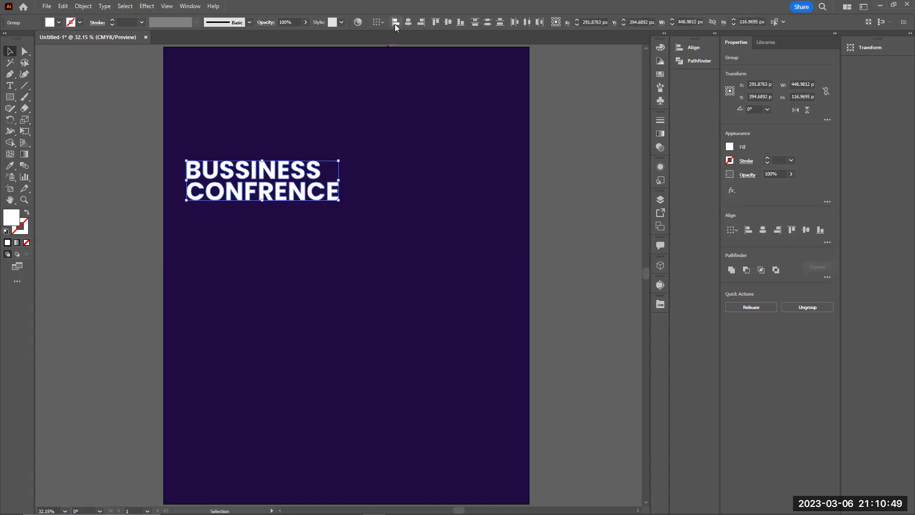
left_click(311, 115)
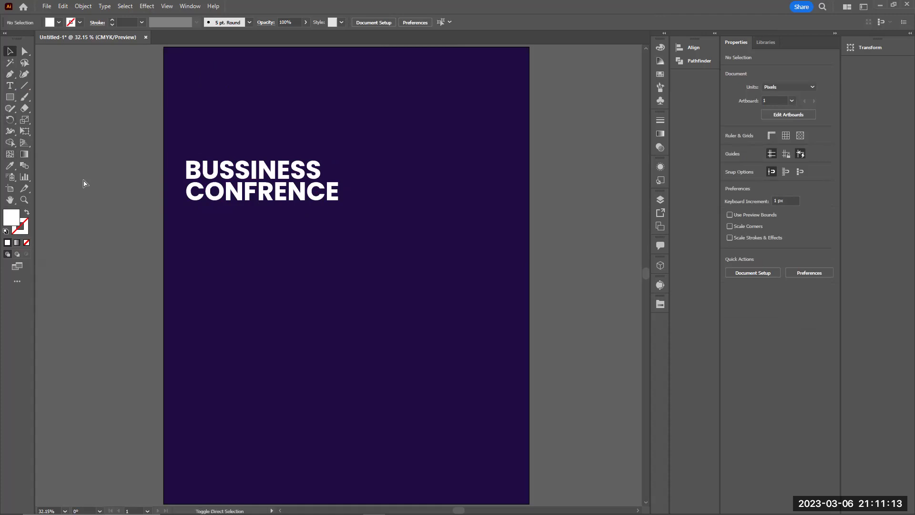
Step: Start opening an existing file and browse to the My Graphics Works folder on drive D
key("a")
key("ctrl+o")
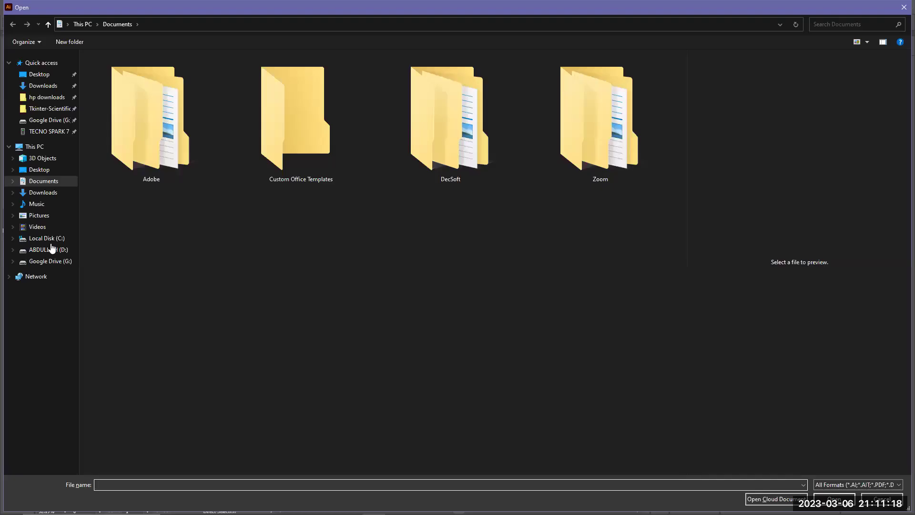
left_click(44, 254)
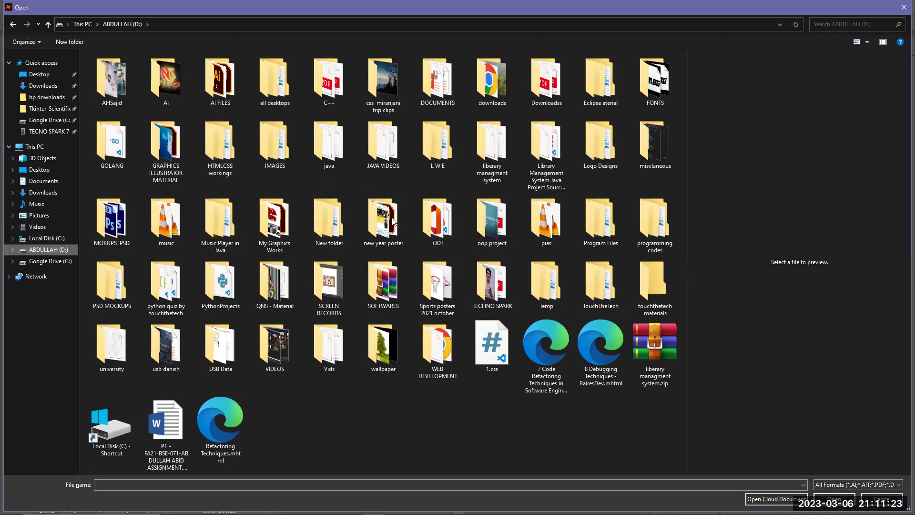
left_click(288, 223)
double_click(288, 222)
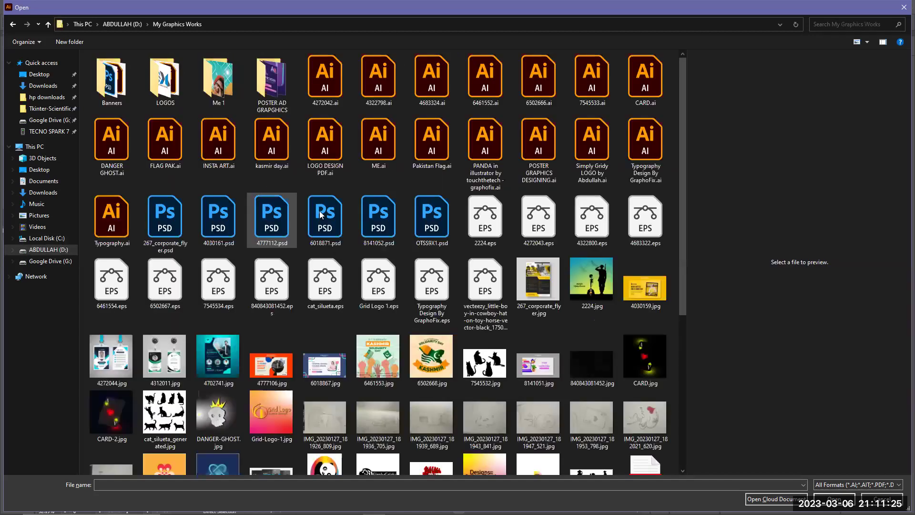
Step: Preview the Illustrator files in the folder and open LOGO DESIGN PDF.ai
scroll(386, 259, "down", 5)
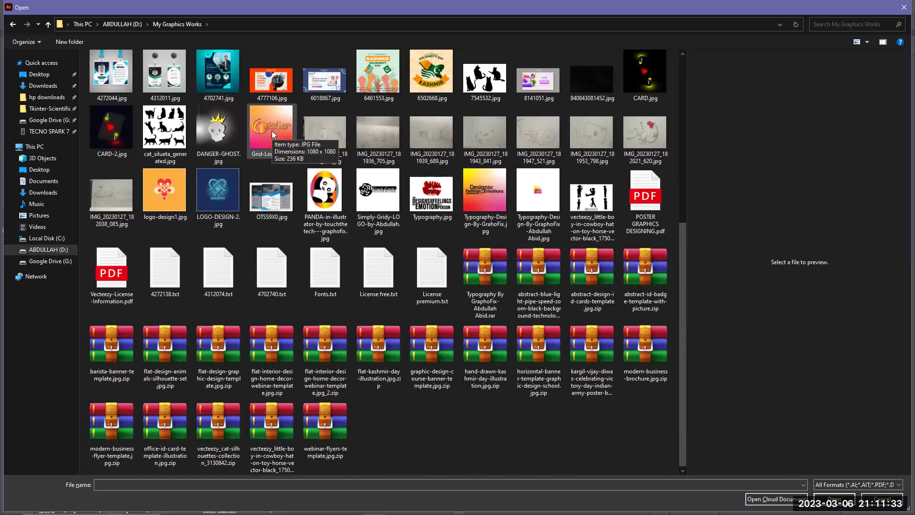
scroll(272, 131, "up", 3)
scroll(273, 135, "up", 3)
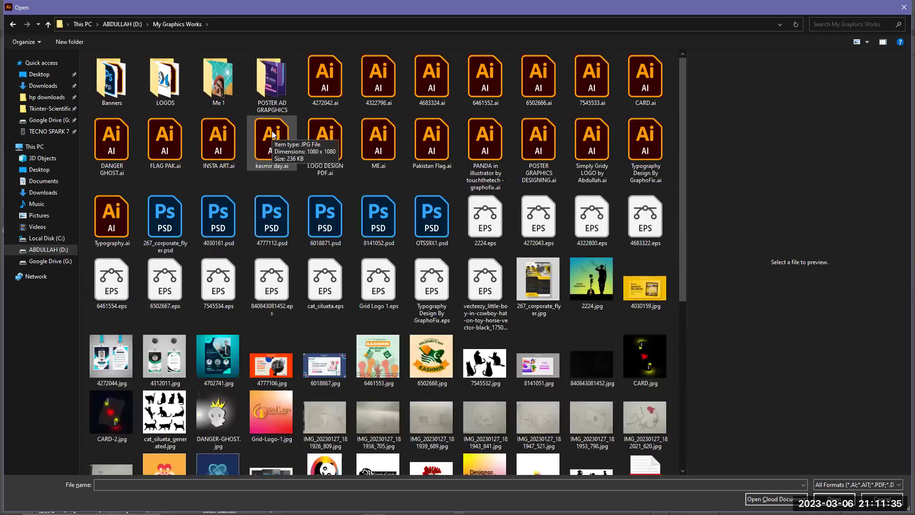
left_click(327, 82)
key("Right")
key("Right")
key("Right")
key("Right")
key("Right")
key("Right")
key("Right")
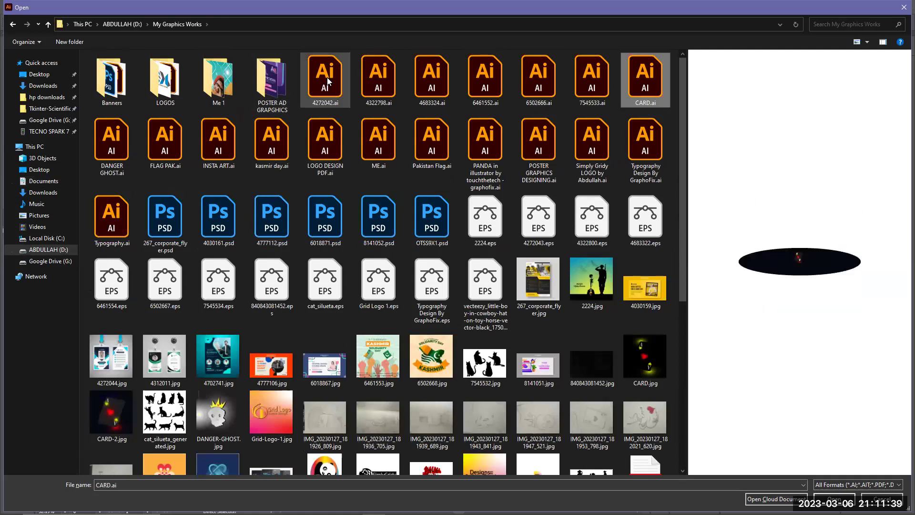
key("Right")
key("Right")
key("Right")
key("Right")
key("Right")
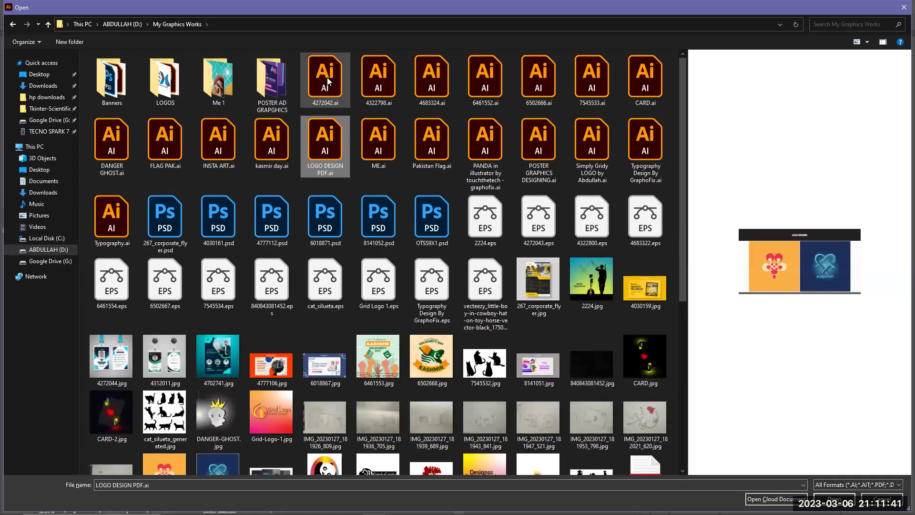
key("Left")
key("Return")
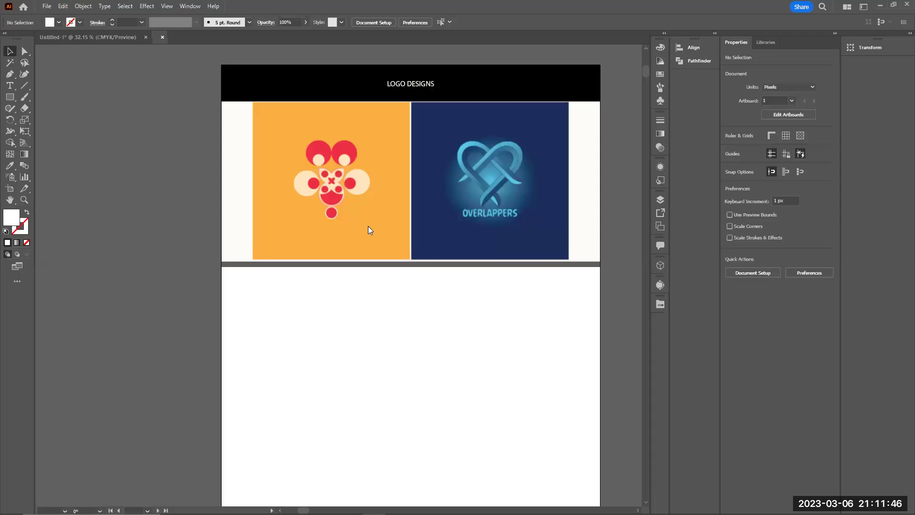
Step: Ungroup the two logo images and bring the orange logo into the poster document, over the heading
left_click(337, 193)
left_click_drag(336, 193, 203, 157)
right_click(204, 159)
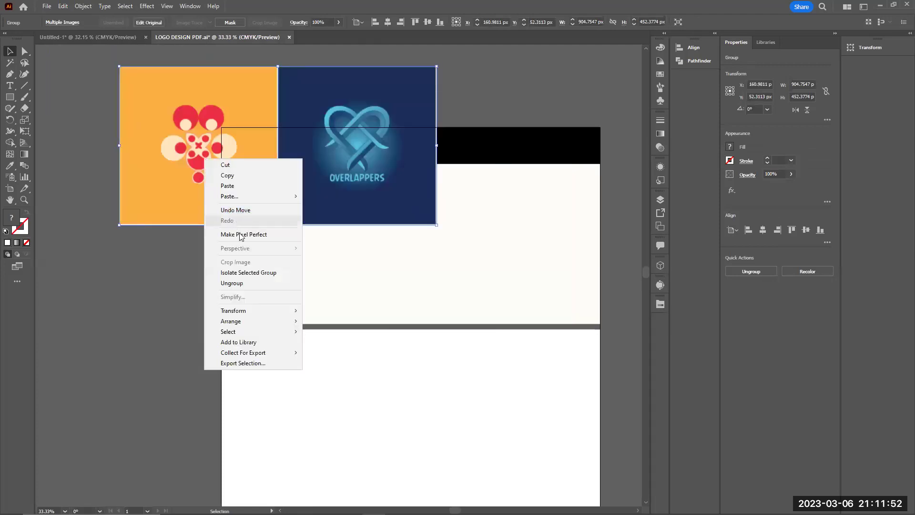
left_click(237, 284)
left_click_drag(175, 195, 332, 284)
left_click_drag(353, 138, 335, 218)
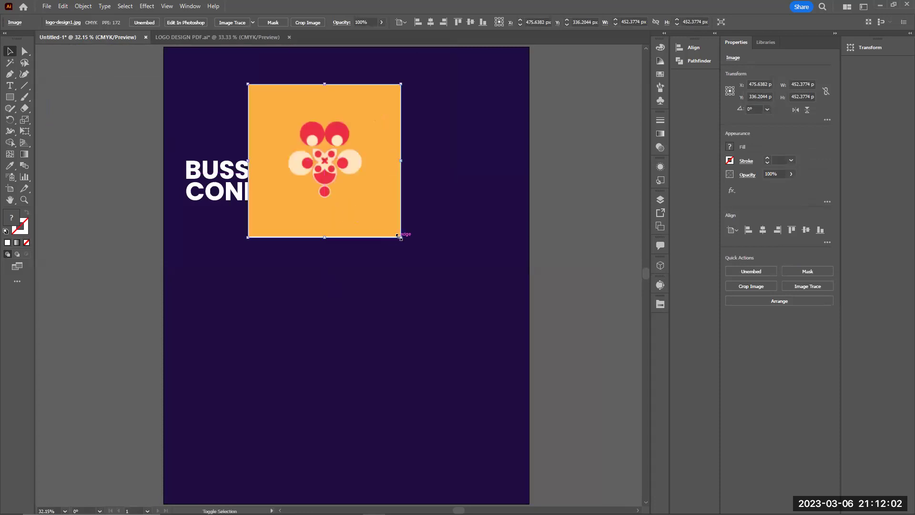
Step: Shrink and crop the orange logo image to about 129 × 119 px and place it in the artboard's upper-left corner
left_click_drag(400, 237, 324, 180)
right_click(275, 129)
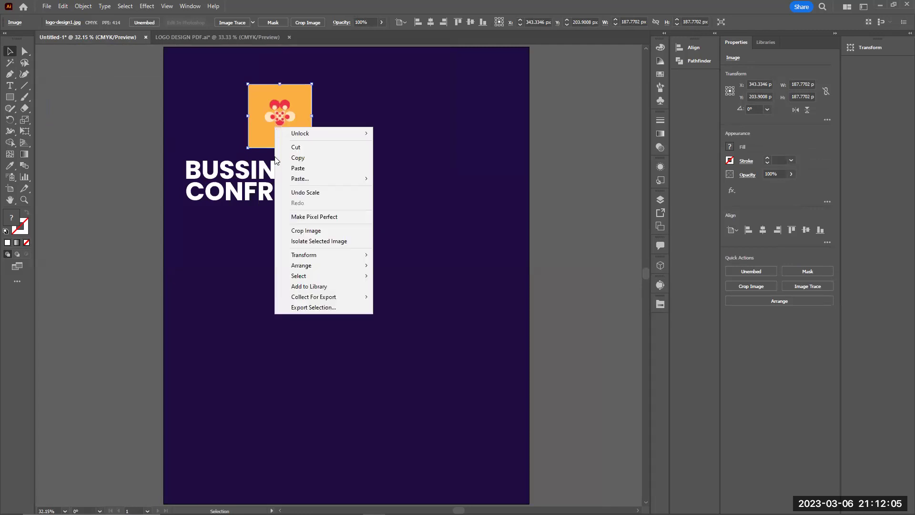
left_click(300, 232)
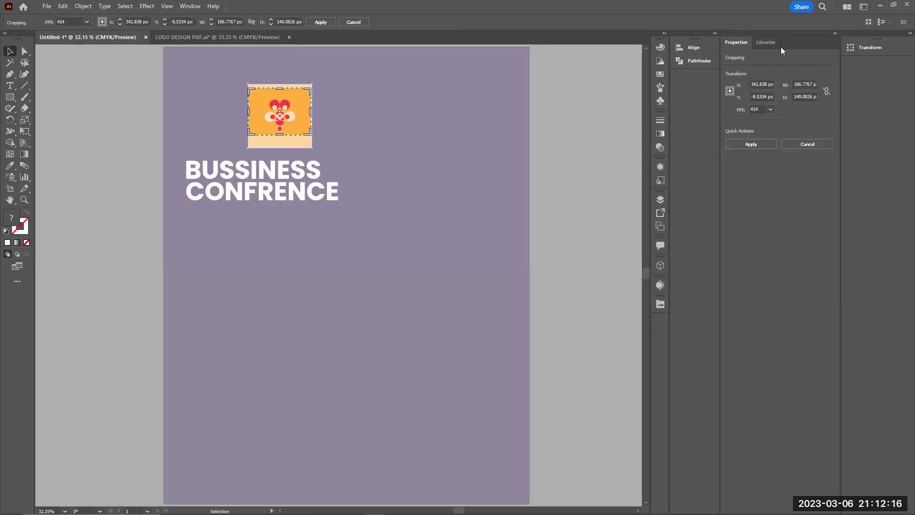
left_click(810, 84)
left_click_drag(309, 112, 206, 79)
key("Return")
left_click(138, 120)
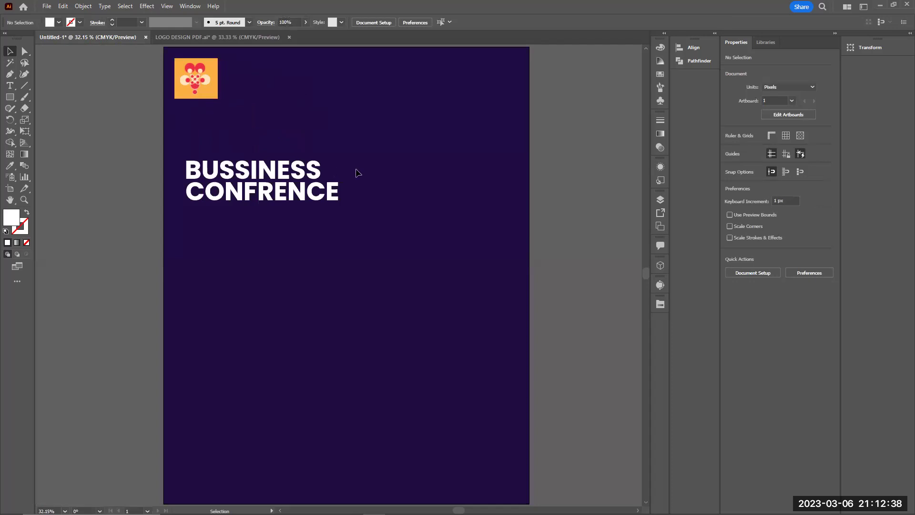
left_click(205, 95)
left_click(306, 124)
left_click(208, 76)
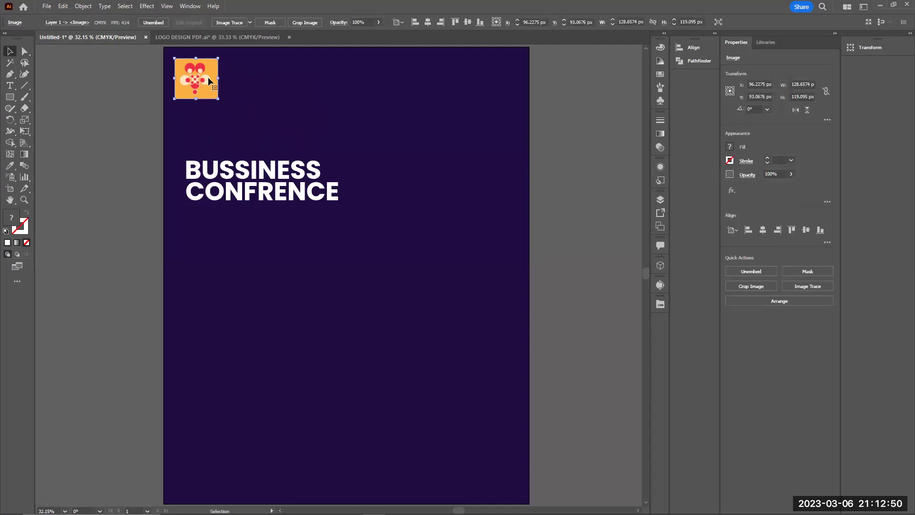
left_click(299, 138)
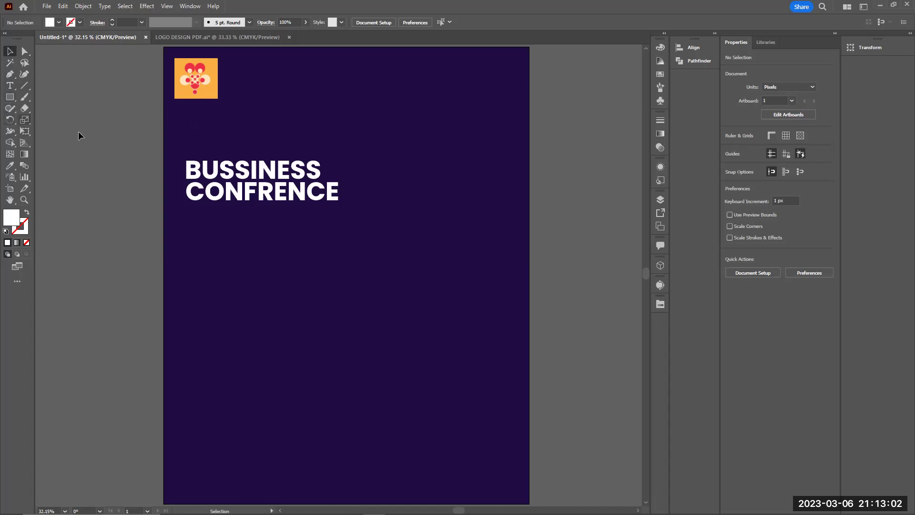
mouse_move(222, 182)
left_mouse_down()
mouse_move(210, 144)
mouse_move(216, 172)
left_mouse_up()
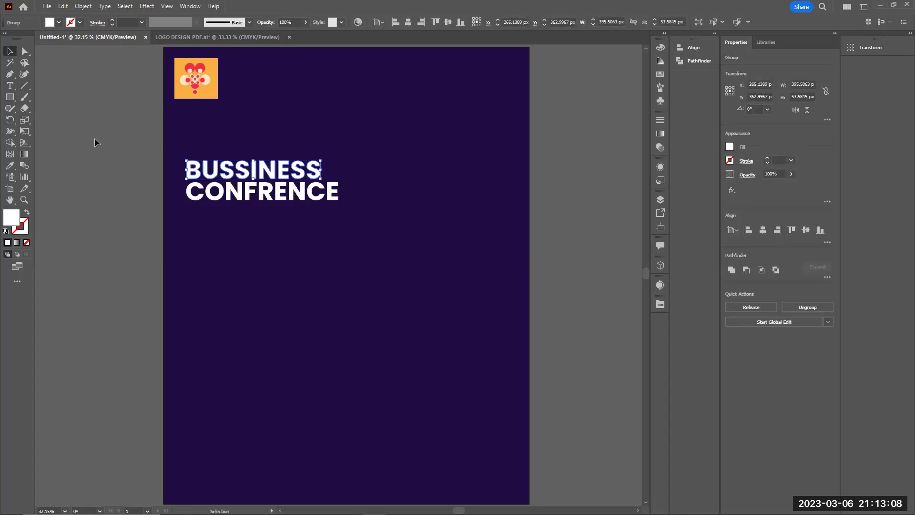
left_click(219, 206)
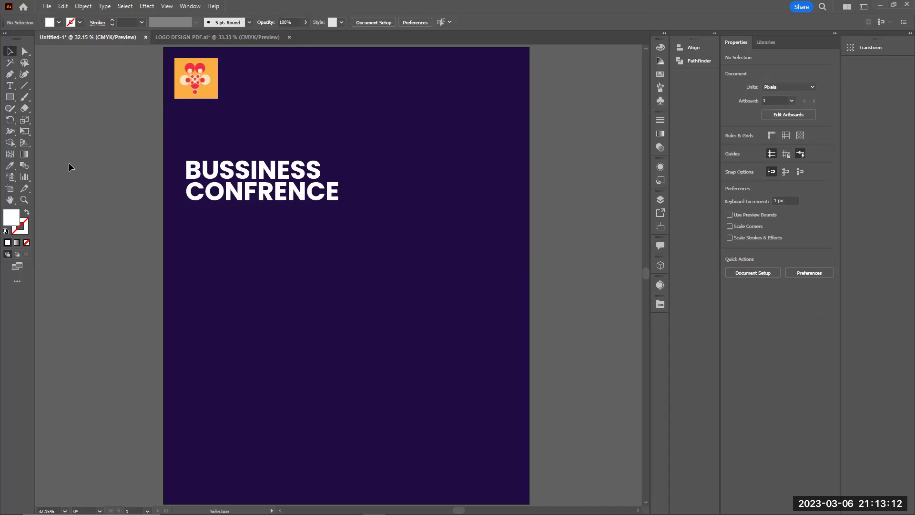
Step: Draw a white hexagon about 331 × 286 px over the artboard's left edge, below the heading
left_click(10, 85)
left_click(12, 98)
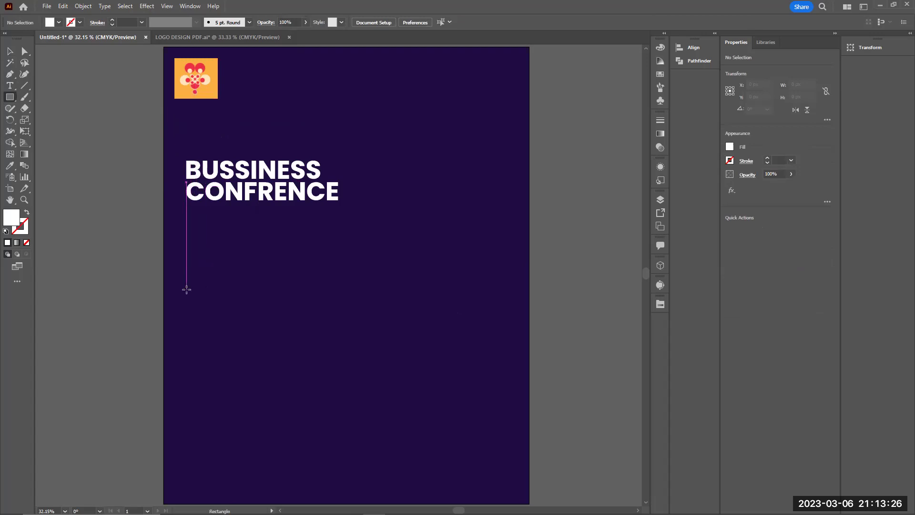
left_click(10, 97)
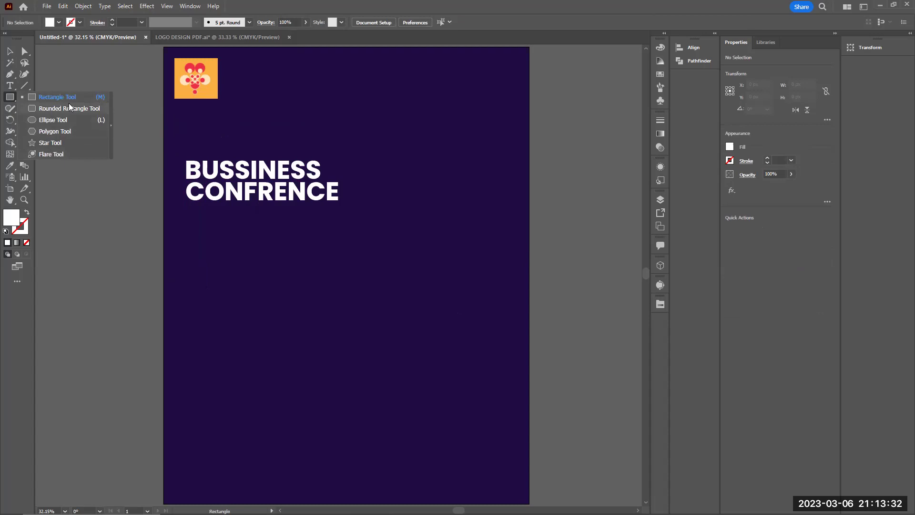
left_click(57, 131)
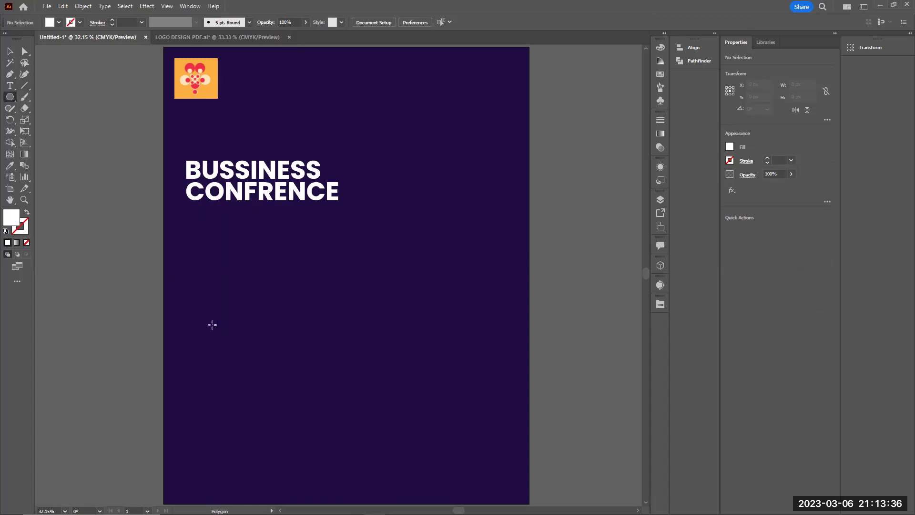
mouse_move(213, 325)
left_mouse_down()
mouse_move(265, 359)
mouse_move(254, 353)
left_mouse_up()
key("v")
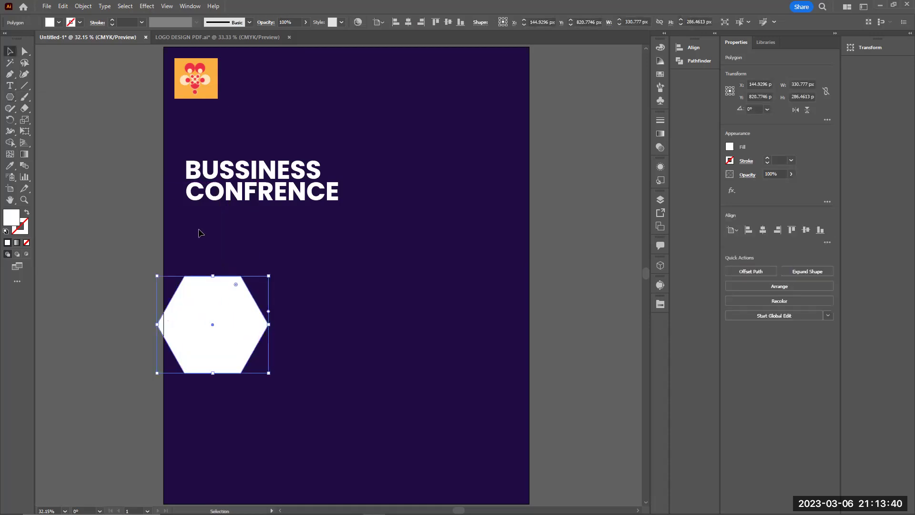
Step: Rotate the hexagon to 270° so it stands on a point, and place it inside the artboard's left edge
left_click_drag(212, 282, 239, 296)
left_click_drag(302, 286, 315, 401)
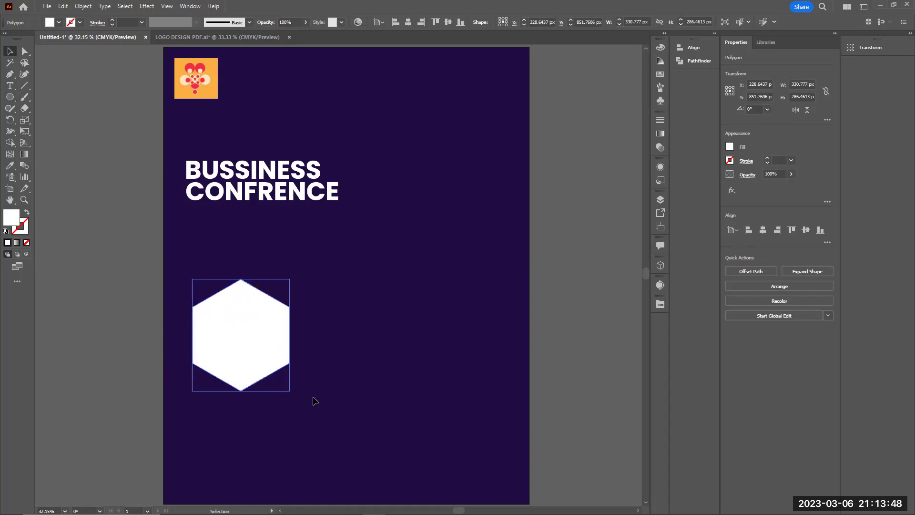
left_click_drag(258, 322, 253, 312)
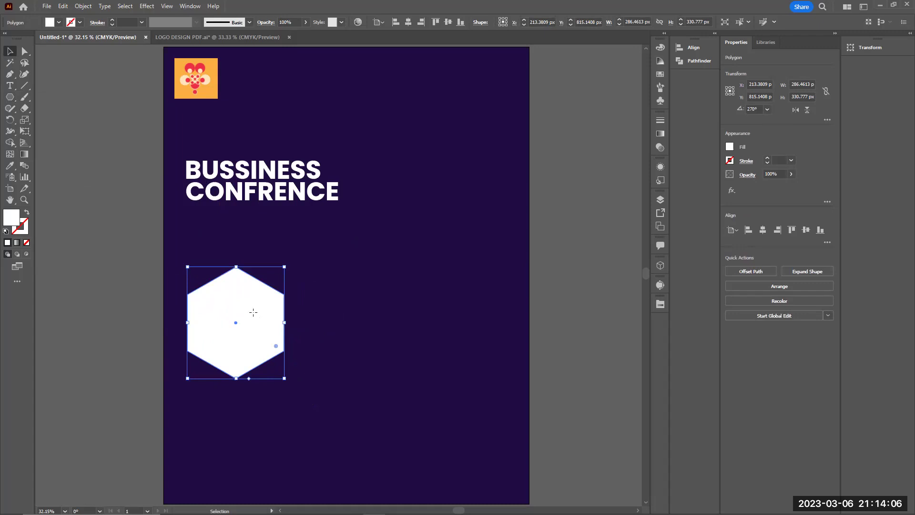
Step: Duplicate the hexagon twice across the artboard to form an evenly spaced row of three
left_click_drag(253, 312, 487, 322)
left_click(402, 319)
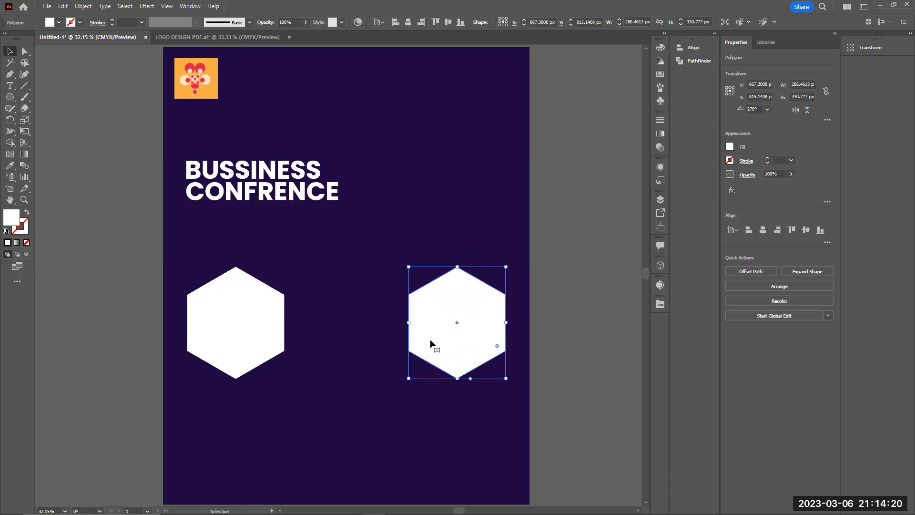
left_click_drag(460, 341, 350, 339)
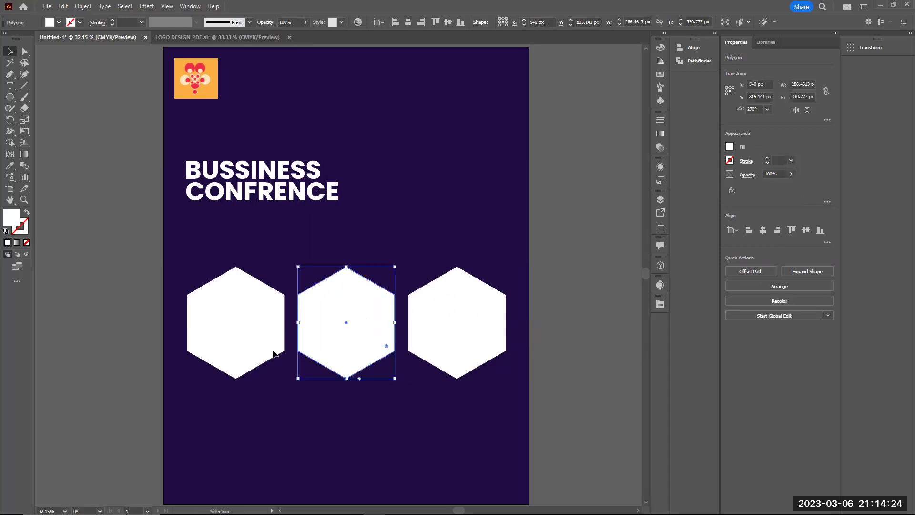
Step: Align the three hexagons by their vertical centres and group them
left_click(230, 347)
left_click(338, 340, "shift")
left_click(455, 332, "shift")
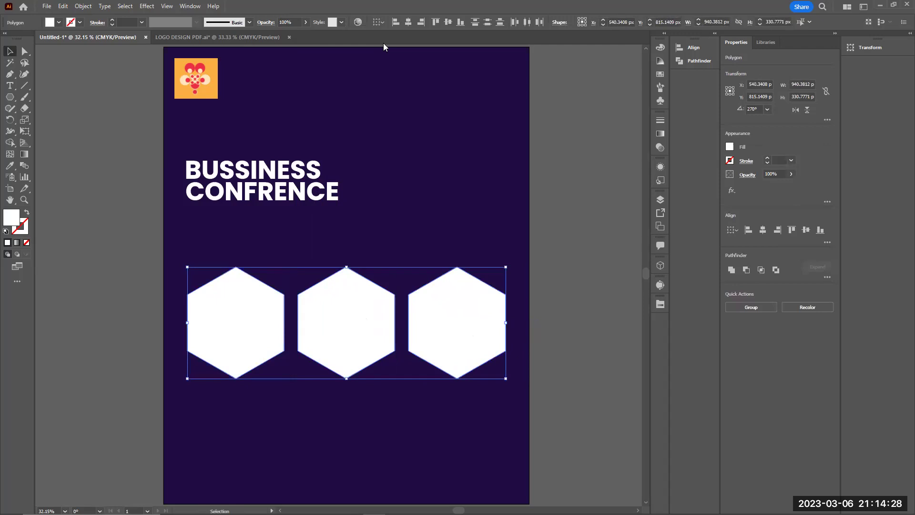
left_click(452, 24)
key("a")
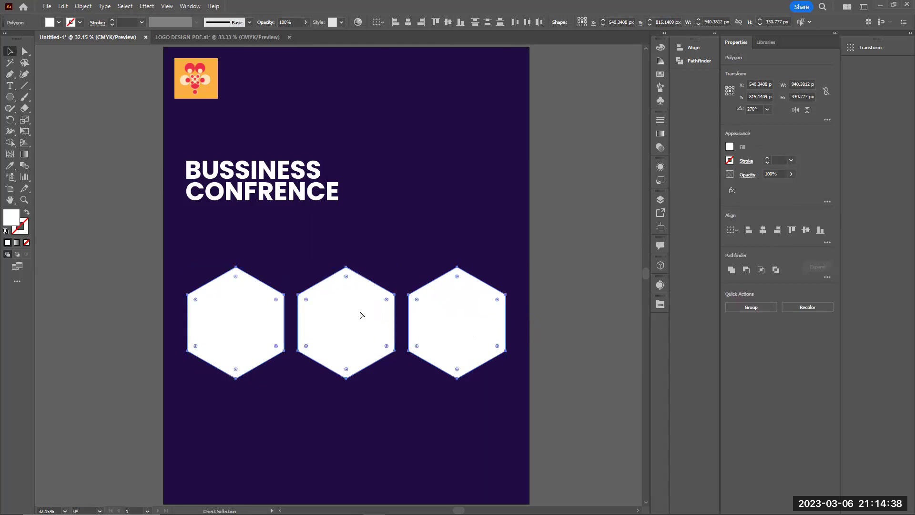
key("ctrl+g")
key("v")
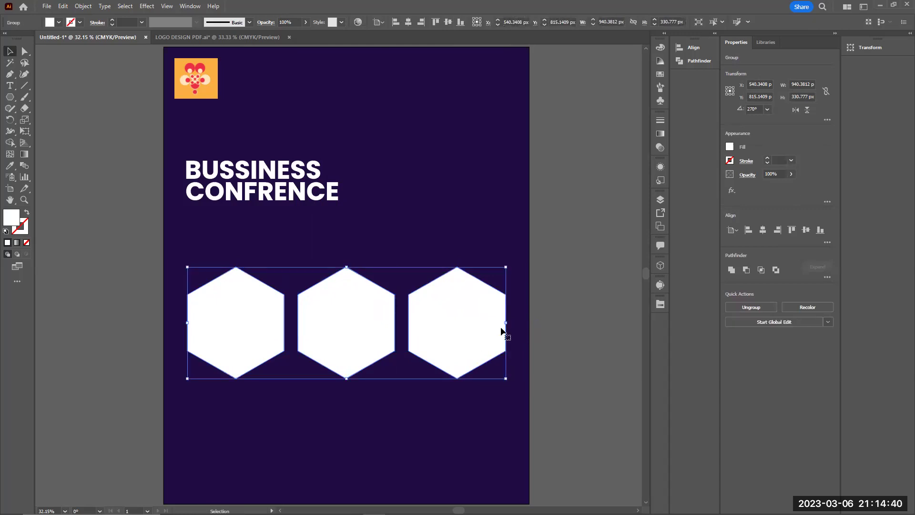
Step: Enlarge the hexagon group proportionally from its centre to about 973 × 342 px
key("ctrl+shift+b")
key("ctrl+shift+b")
left_click_drag(506, 324, 513, 324)
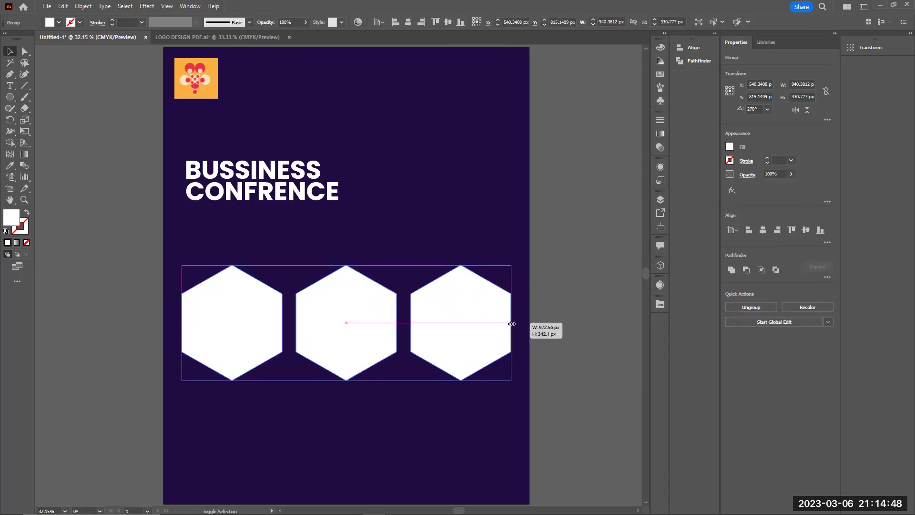
left_click_drag(512, 324, 512, 324)
Step: Ungroup the three hexagons and select the left one on its own
key("ctrl")
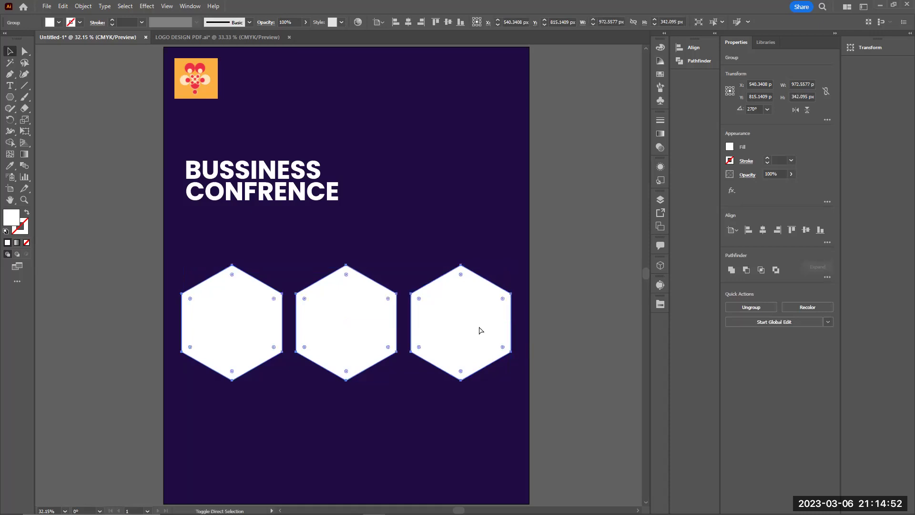
left_click(556, 302)
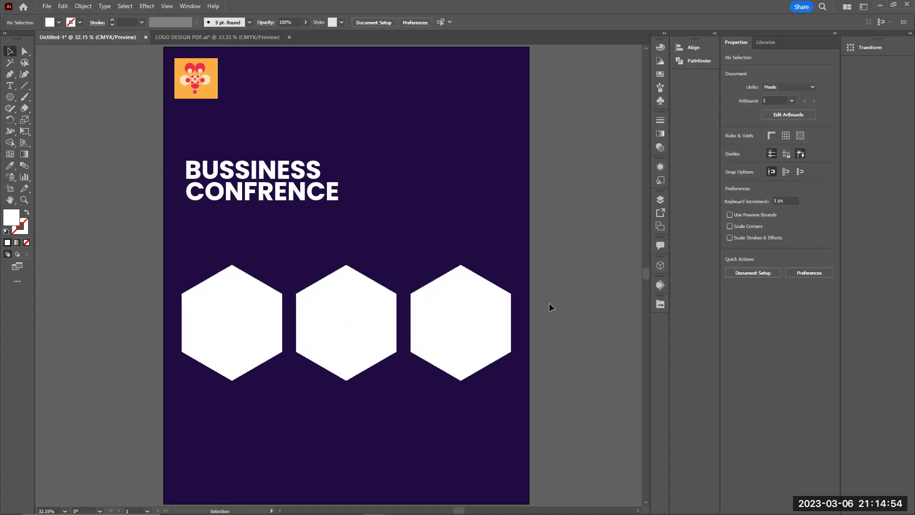
left_click(467, 319)
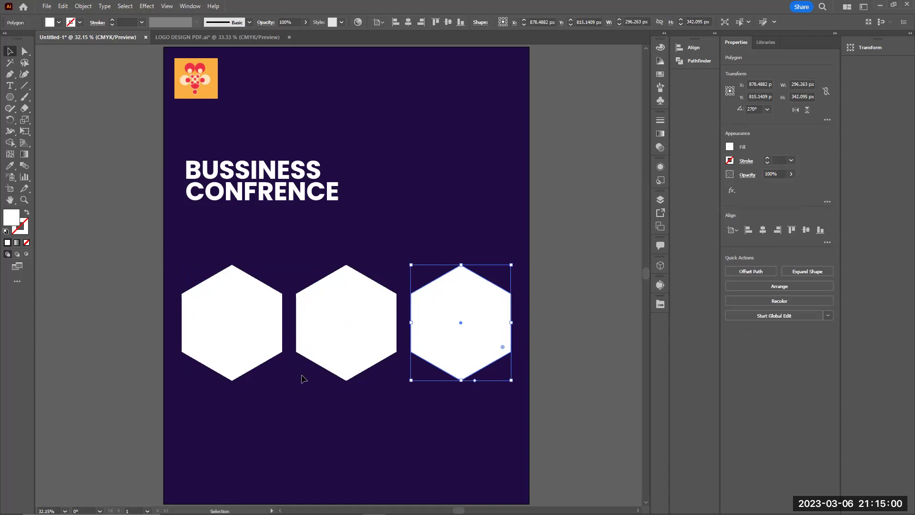
left_click(255, 331)
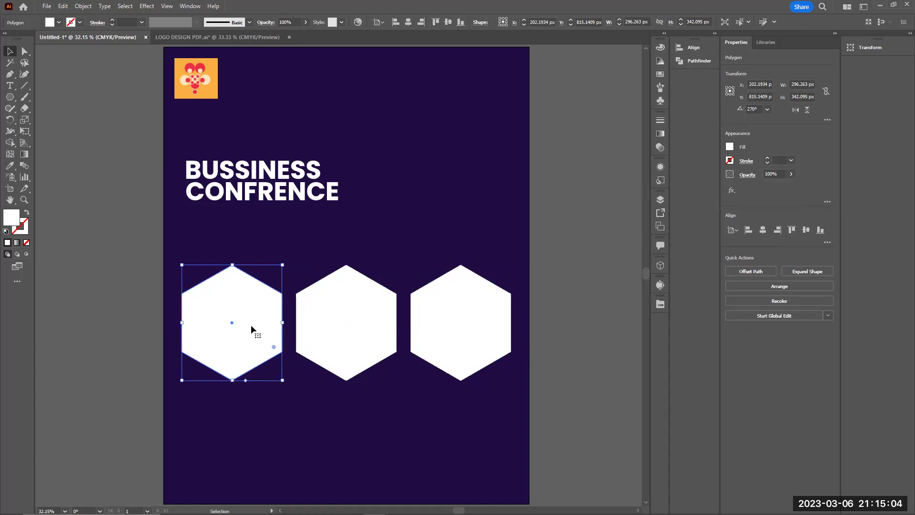
key("a")
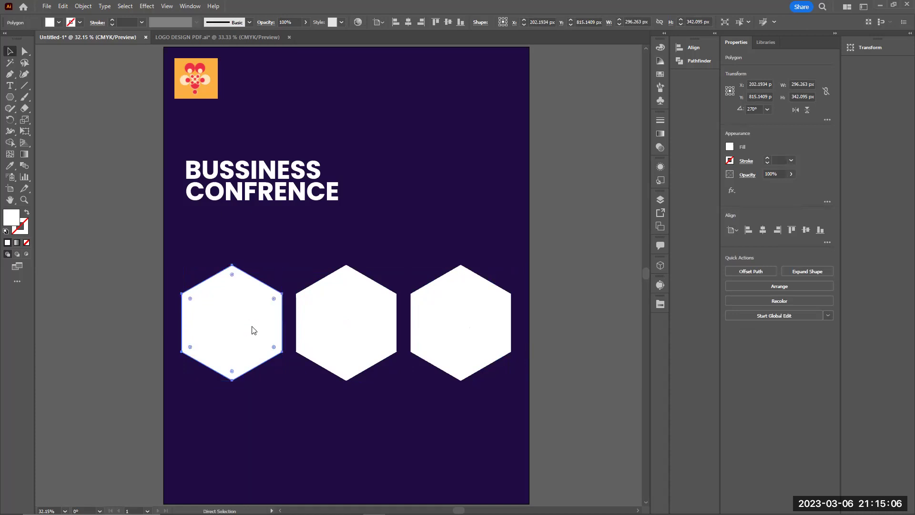
Step: Start opening an existing file and browse to the DESKTOP NEW folder inside all desktops on drive D
key("ctrl+o")
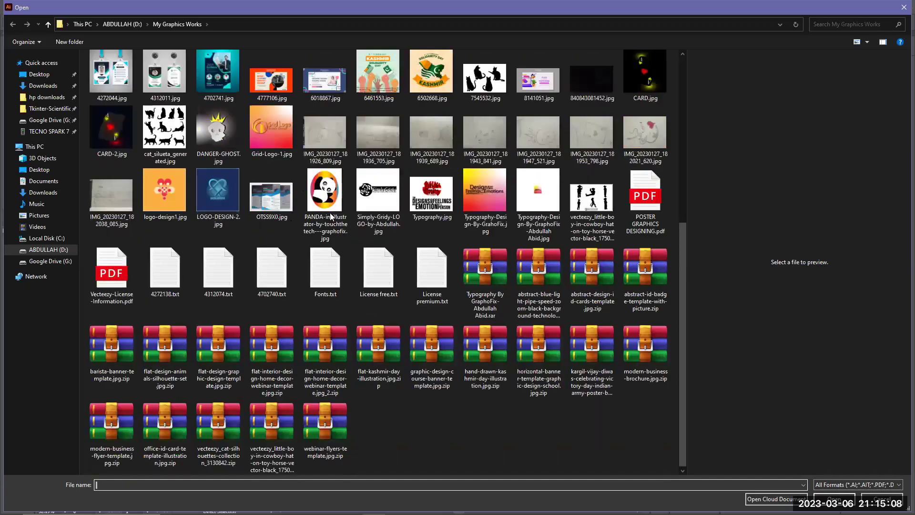
scroll(310, 211, "up", 6)
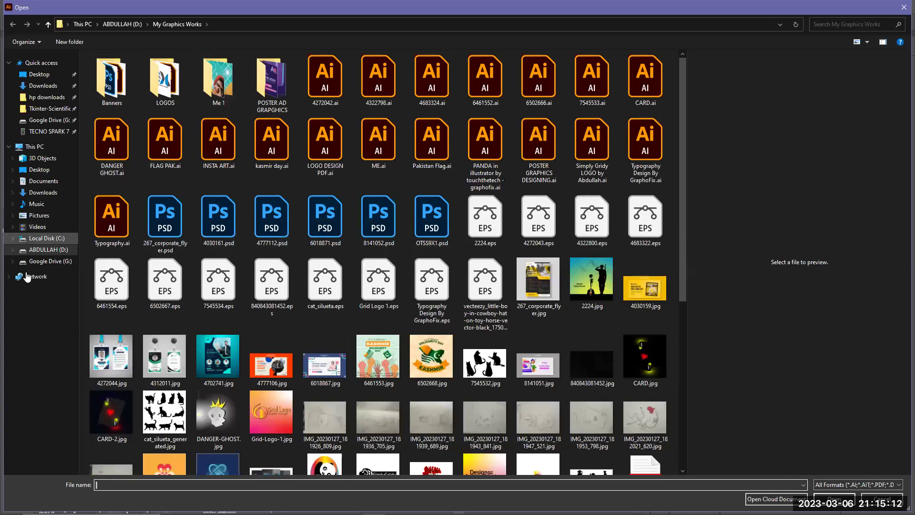
left_click(42, 251)
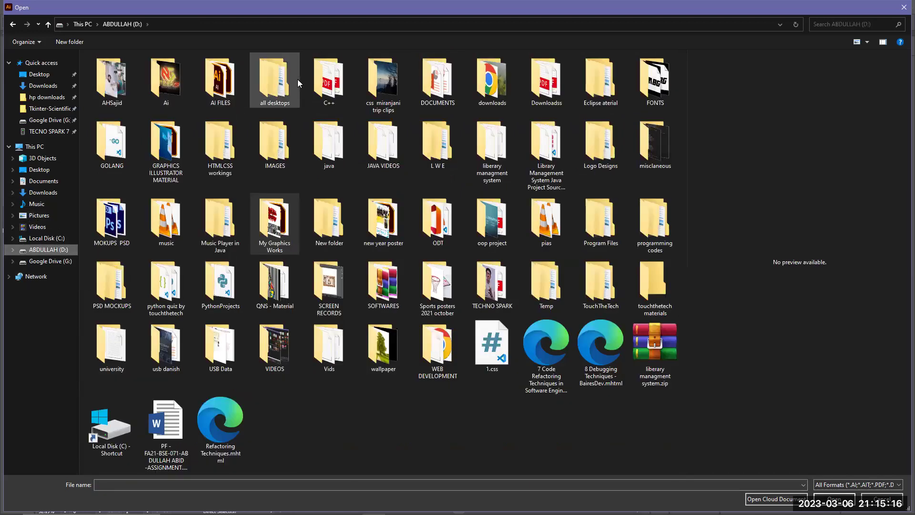
left_click(273, 91)
double_click(273, 91)
double_click(119, 90)
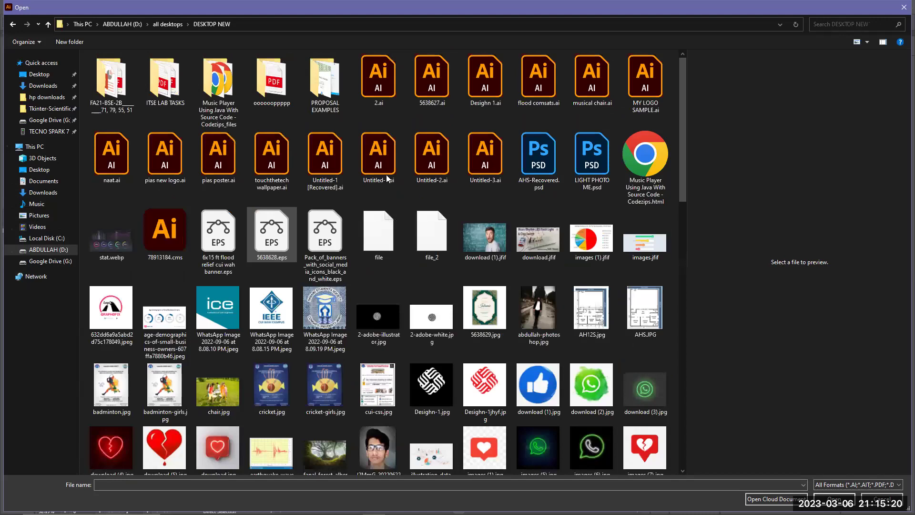
Step: Find the portrait photo I2MmG_20220622_084940_525.jpg in the folder and open it
scroll(389, 179, "down", 10)
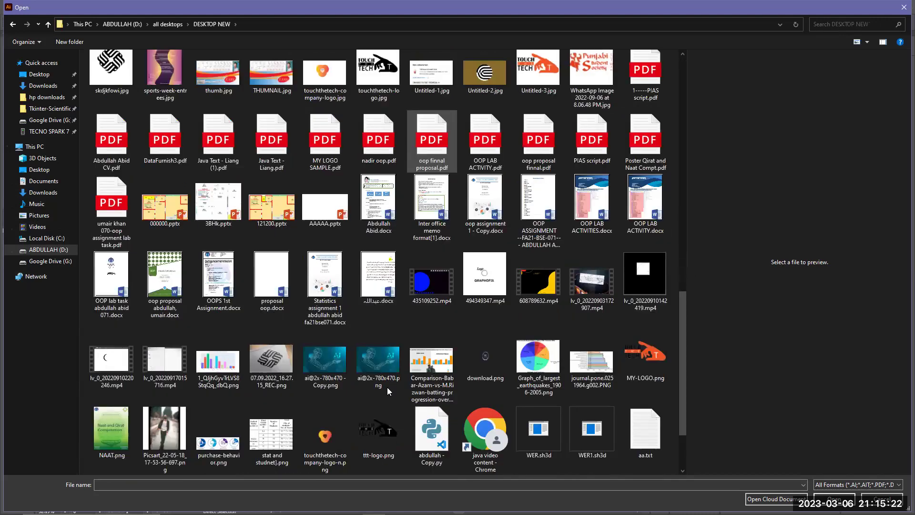
scroll(389, 392, "up", 10)
left_click(373, 391)
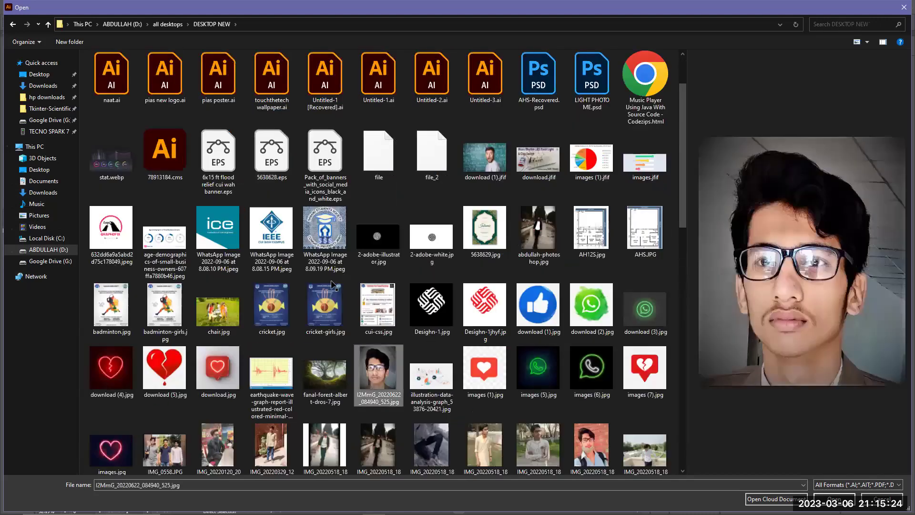
key("Return")
Step: Shrink the portrait, bring it into the poster document and centre it over the left hexagon at about 302 × 363 px
key("ctrl+0")
left_click(415, 361)
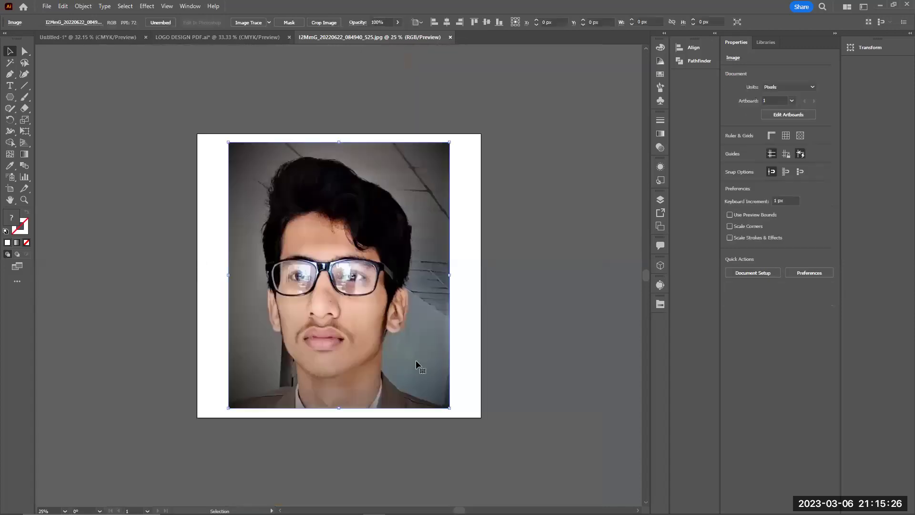
left_click_drag(449, 408, 355, 305)
left_click_drag(123, 115, 235, 325)
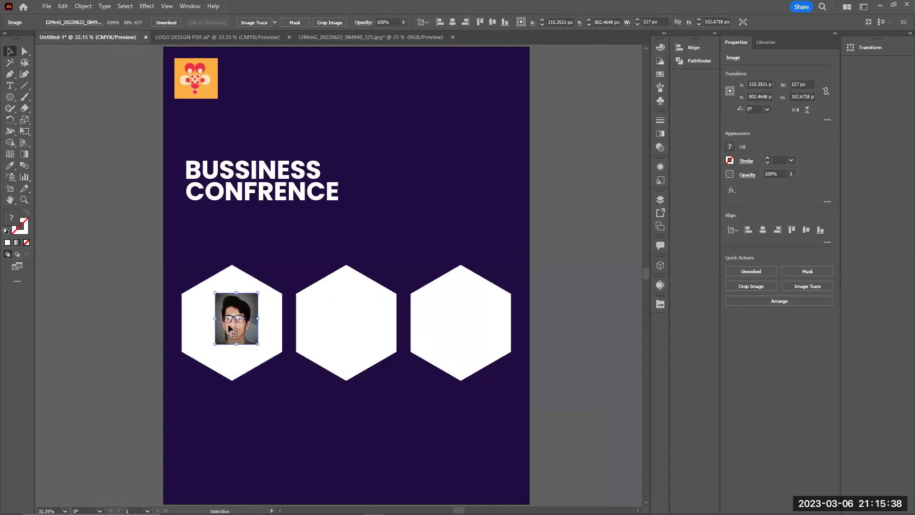
mouse_move(221, 325)
left_mouse_down()
mouse_move(212, 329)
mouse_move(296, 384)
mouse_move(233, 336)
left_mouse_up()
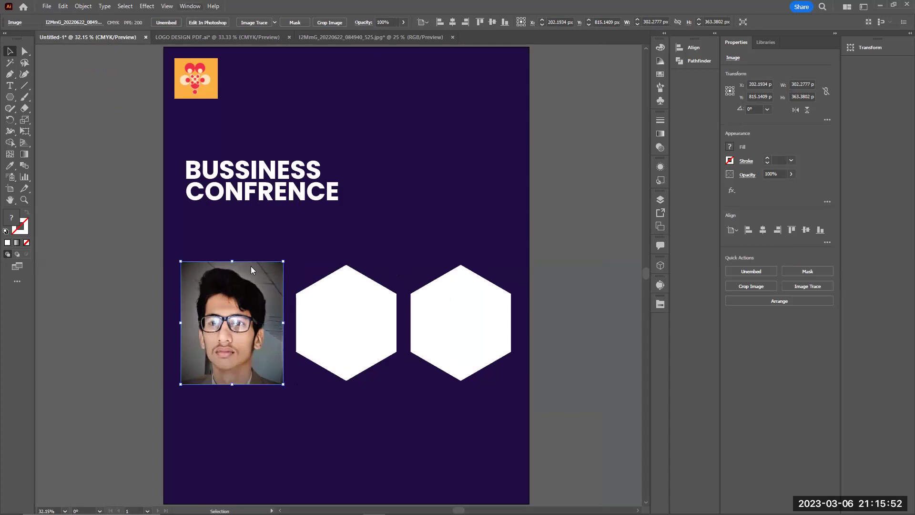
Step: Show the Layers panel as a taller floating panel beside the heading and expand Layer 1
key("alt+w")
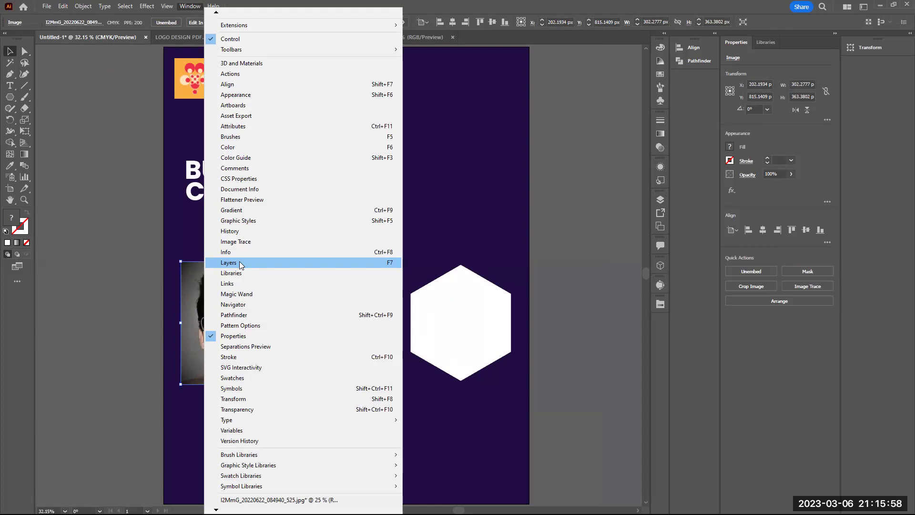
left_click(260, 259)
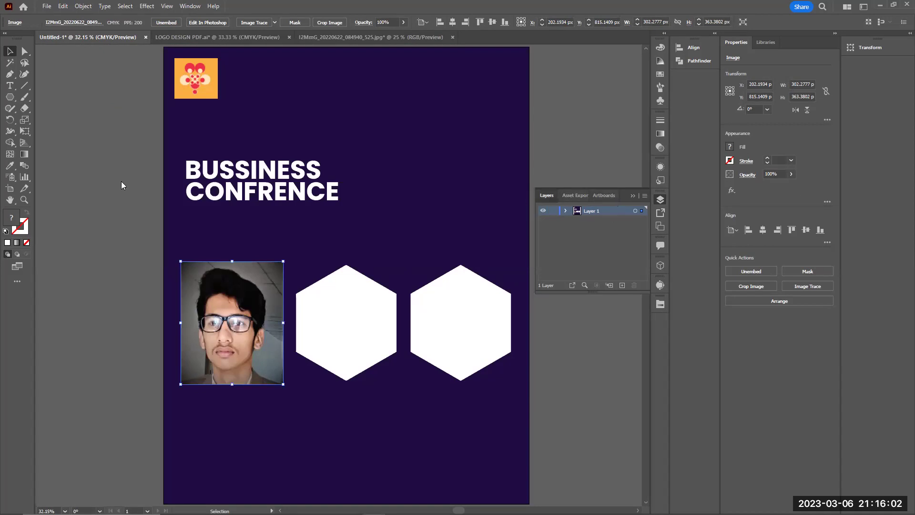
left_click_drag(181, 106, 276, 86)
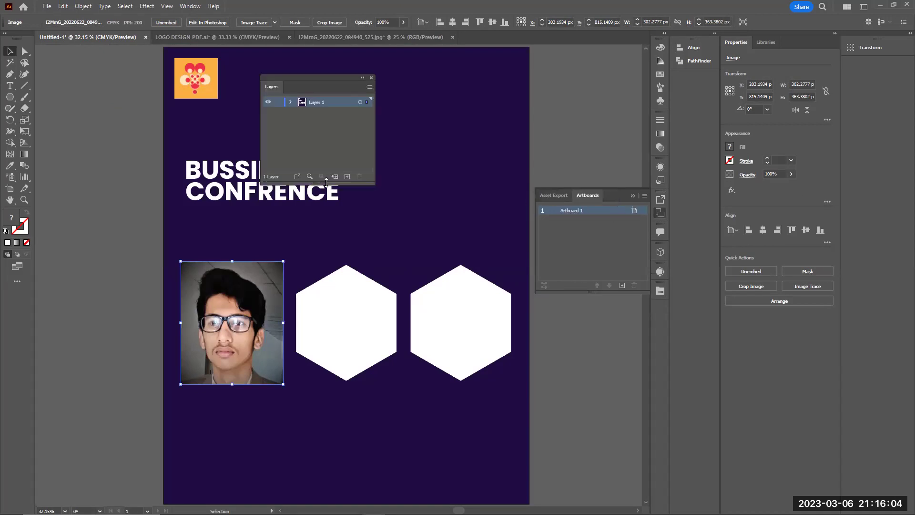
left_click_drag(323, 217, 323, 252)
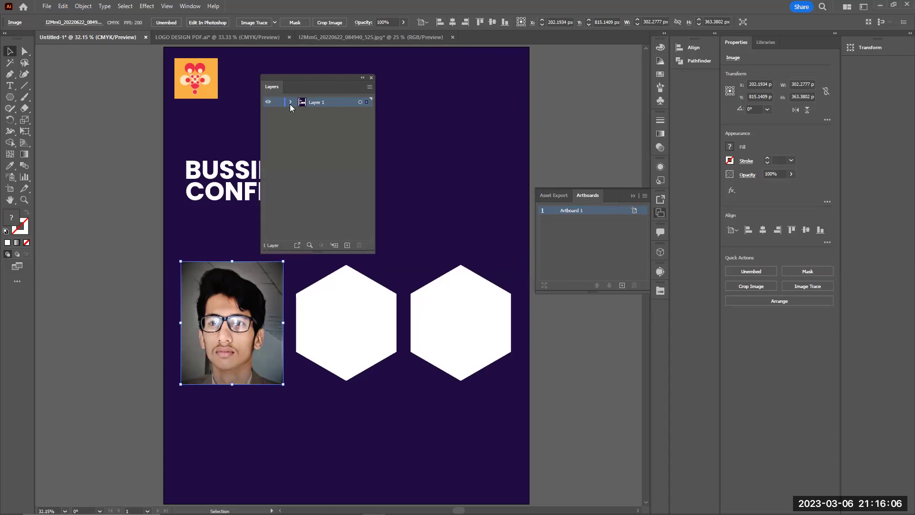
left_click(290, 102)
left_click_drag(304, 78, 399, 70)
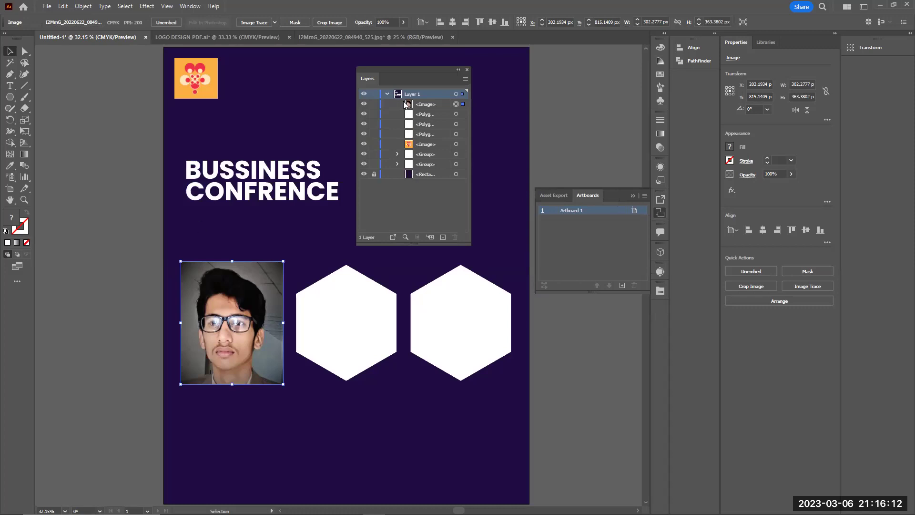
Step: Select the left hexagon in the layer list and bring it to the front, above the portrait
left_click(412, 106)
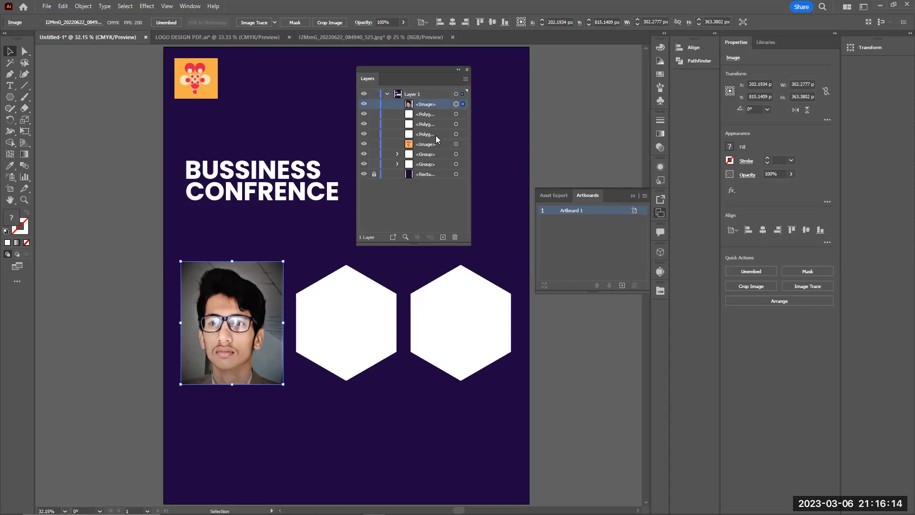
left_click(456, 114)
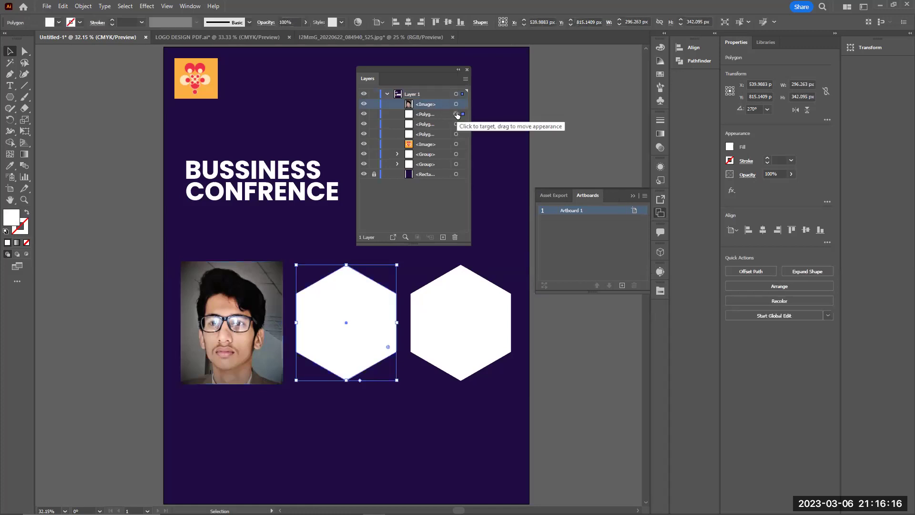
left_click(456, 124)
left_click(456, 134)
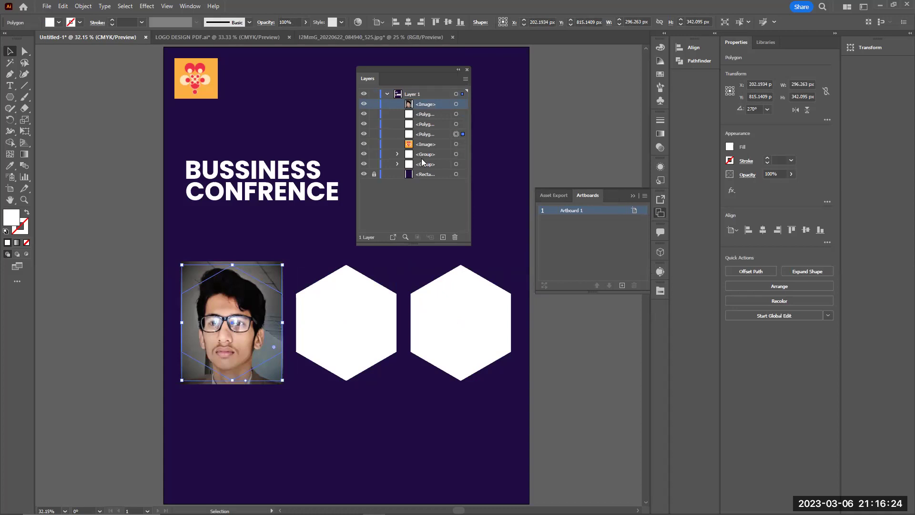
key("ctrl+shift+bracketright")
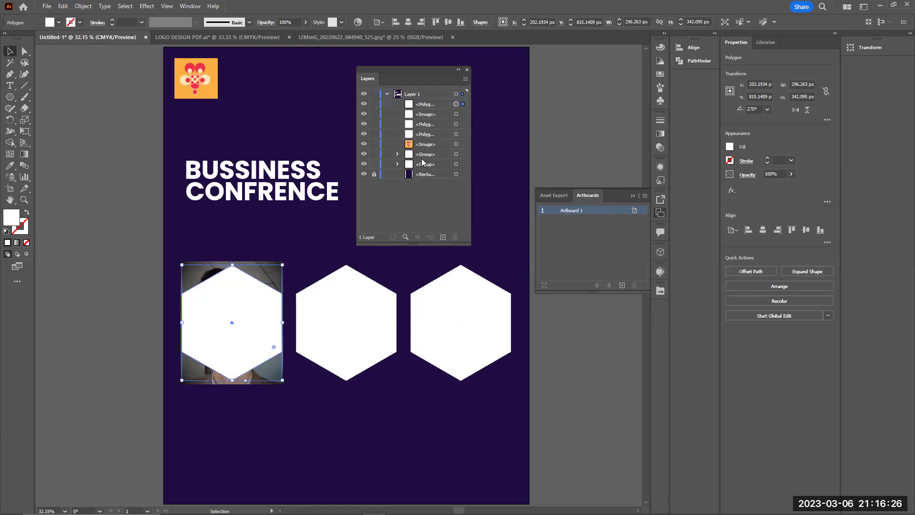
Step: Clip the portrait to the left hexagon by making a clipping mask from both objects
left_click(457, 114, "shift")
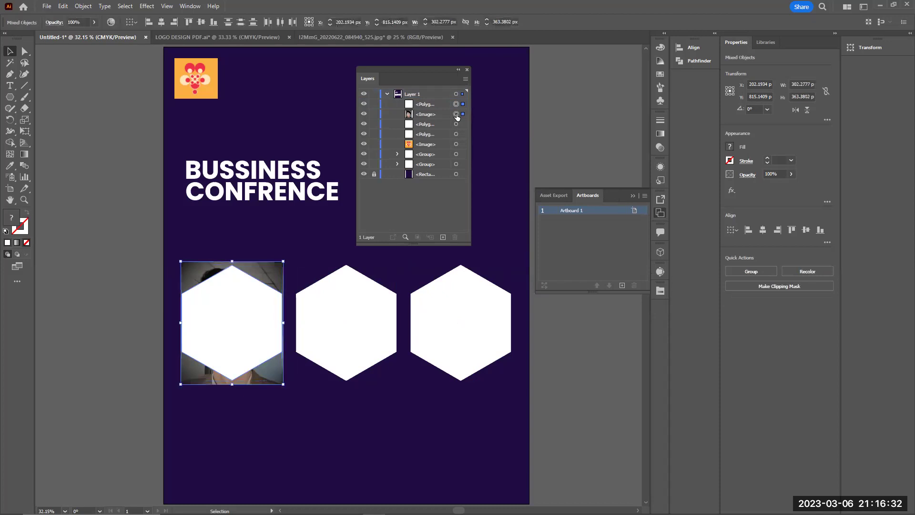
right_click(268, 299)
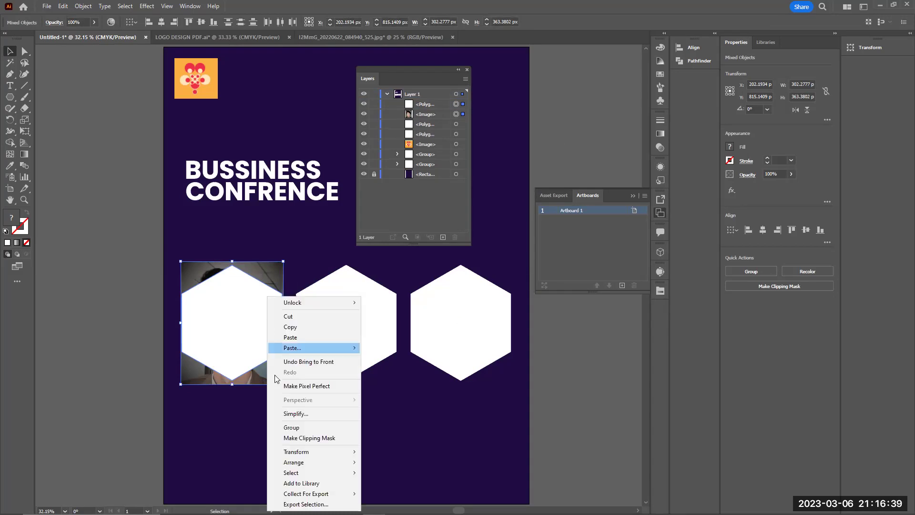
left_click(302, 435)
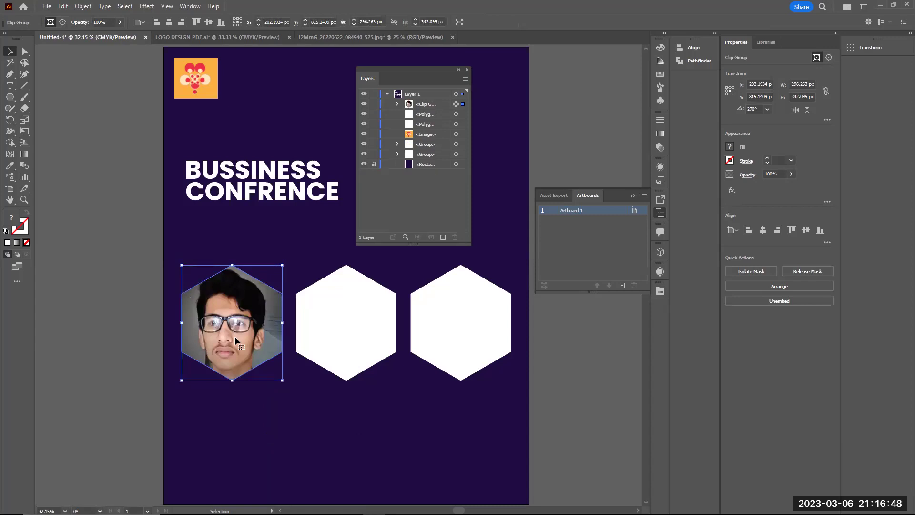
Step: Isolate the clipped portrait, resize the photo to about 306 × 367 px and reposition it within the hexagon, then close the Layers panel
left_click(164, 352)
left_click_drag(223, 334, 227, 338)
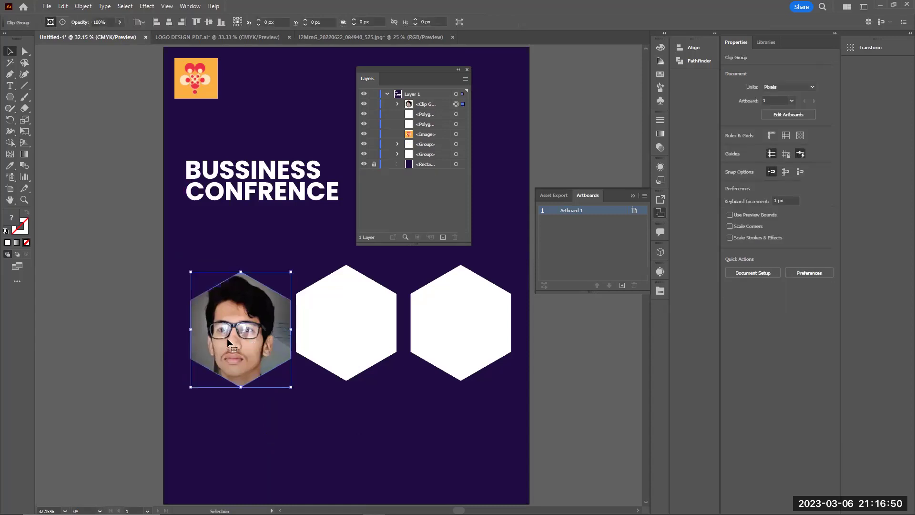
double_click(227, 339)
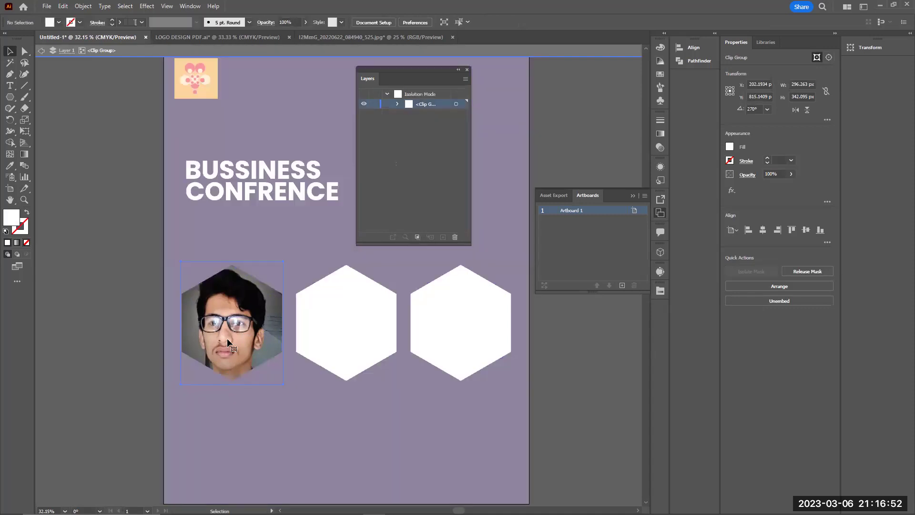
left_click(227, 339)
left_click_drag(227, 335, 231, 336)
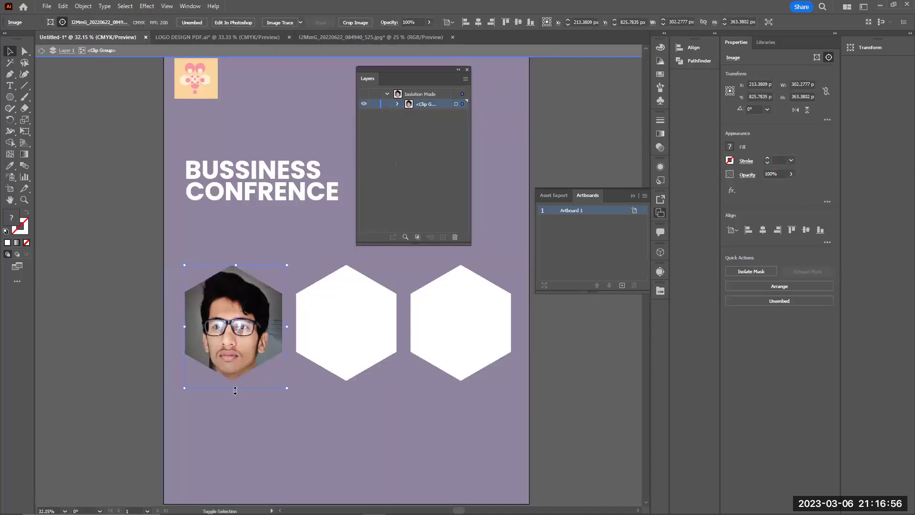
left_click_drag(236, 391, 235, 385)
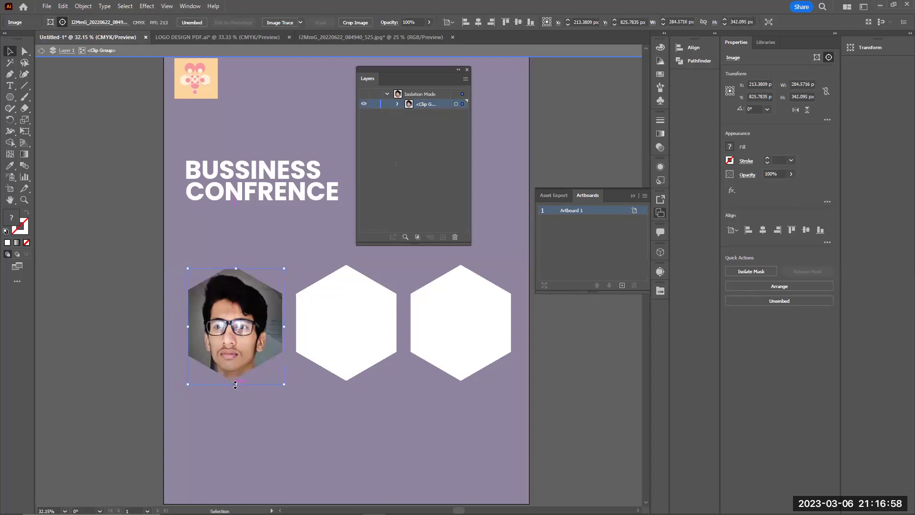
left_click_drag(235, 387, 236, 394)
left_click_drag(227, 351, 226, 347)
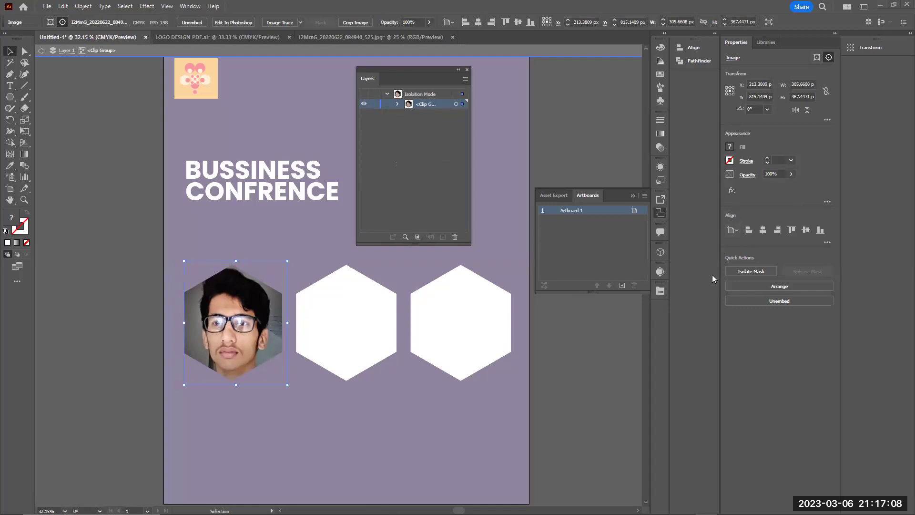
double_click(152, 311)
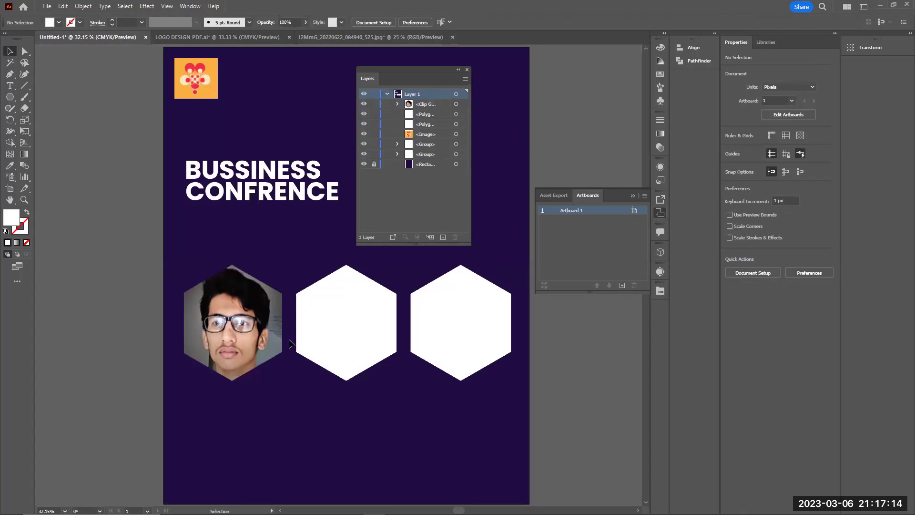
left_click(468, 70)
Step: Copy the portrait from its image document and place it over the middle hexagon of the poster
left_click(343, 328)
left_click(496, 337)
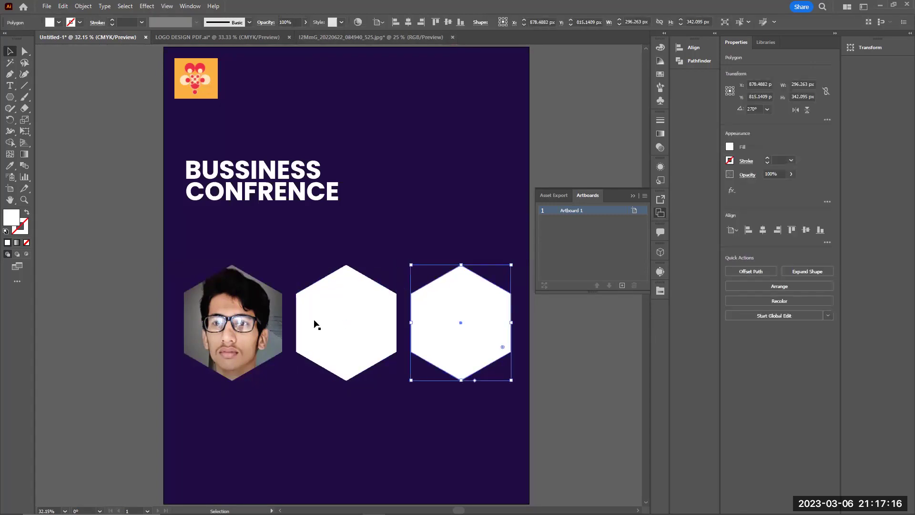
left_click(334, 322)
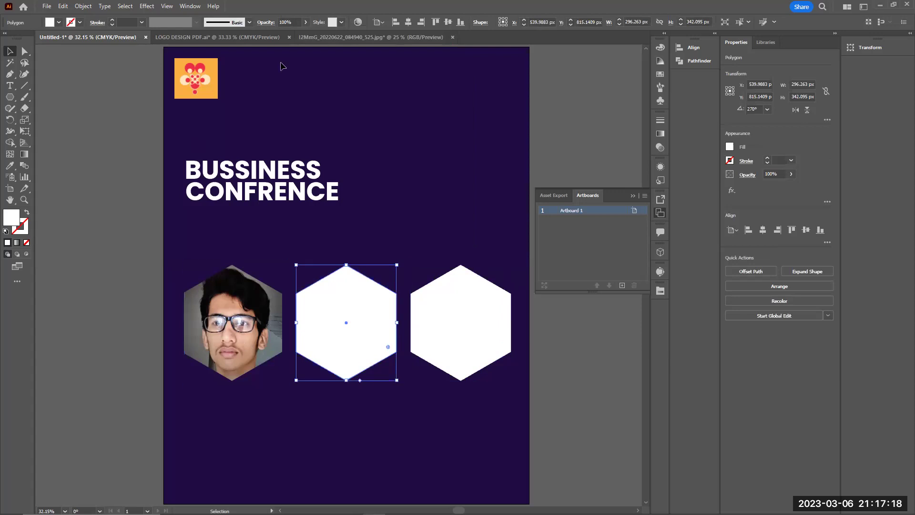
left_click(233, 40)
left_click(359, 37)
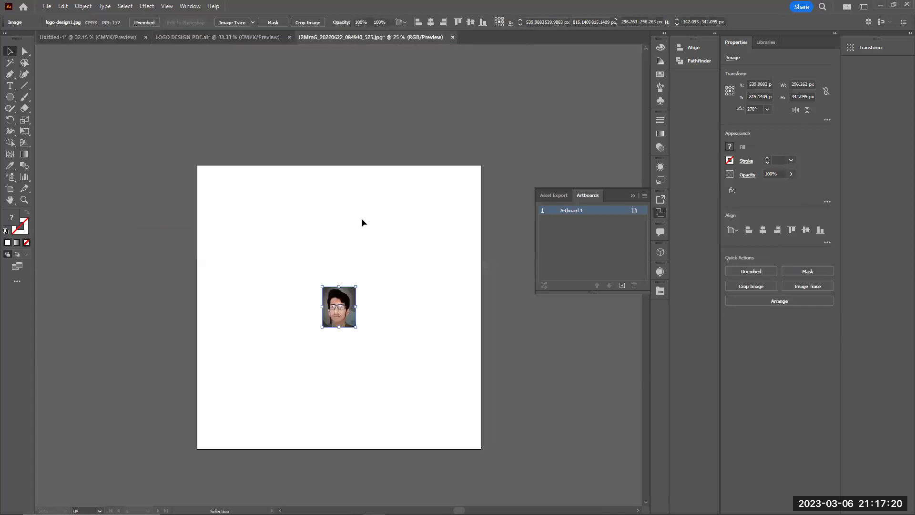
left_click_drag(84, 67, 254, 272)
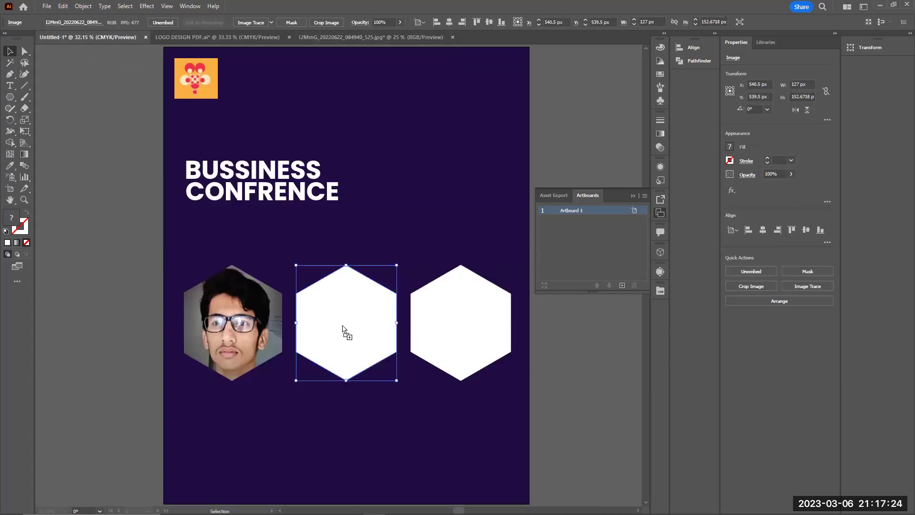
key("ctrl+v")
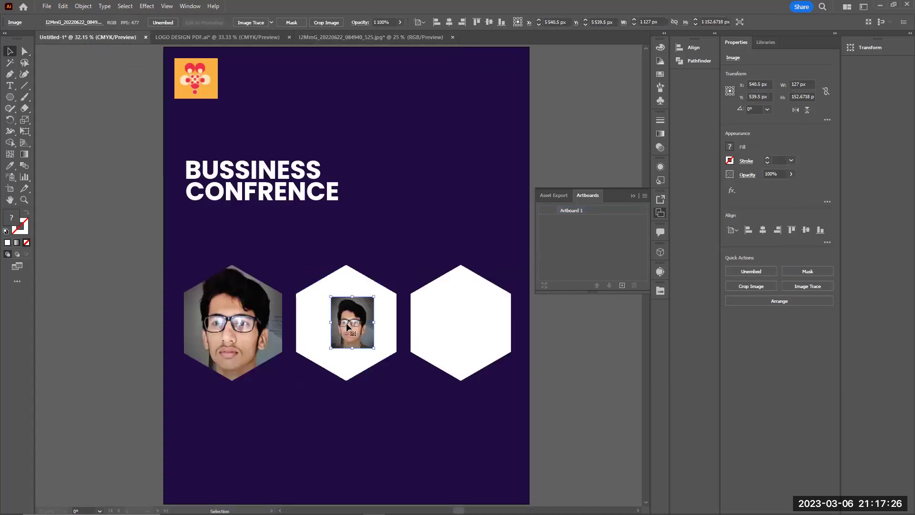
Step: Delete the two white hexagons with the loose portrait copy, and duplicate the clipped portrait twice into an evenly spaced row of three
left_click_drag(294, 251, 468, 310)
key("Delete")
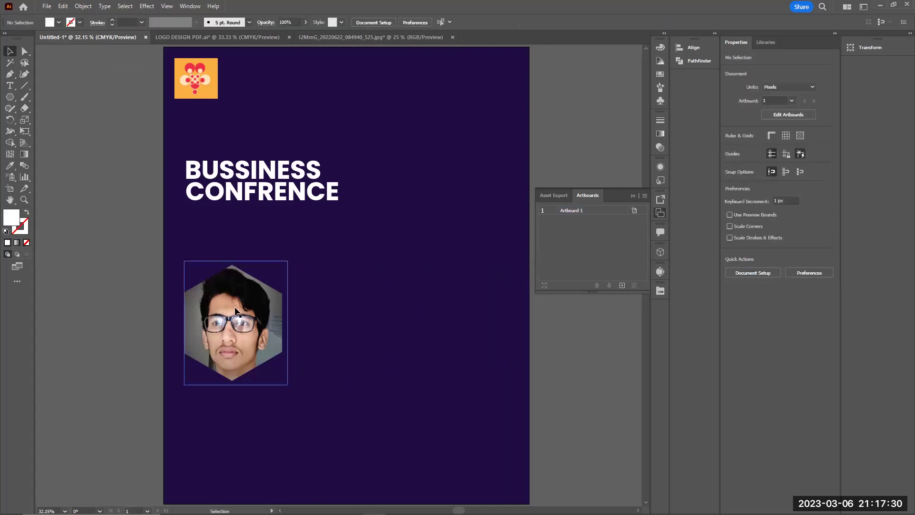
left_click_drag(233, 313, 466, 312)
left_click(108, 402)
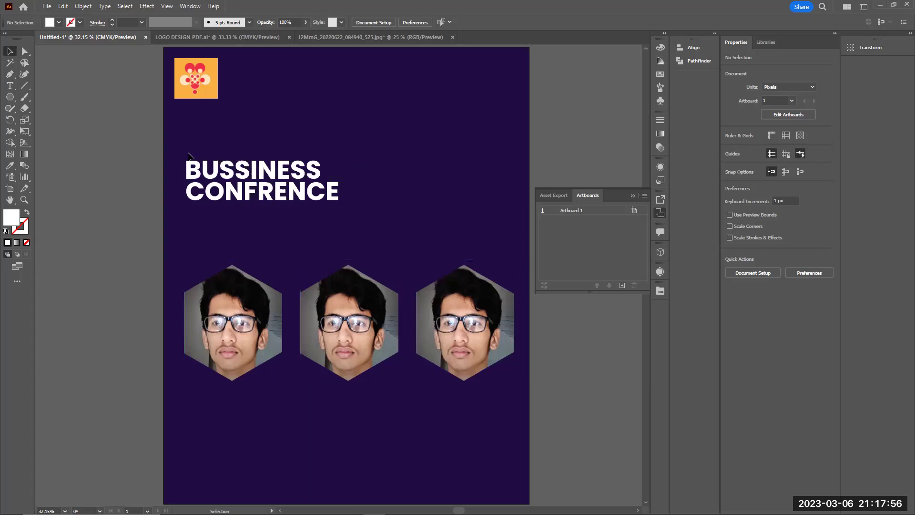
Step: Move the two-line heading up beneath the logo, aligned with the logo's left edge
left_click(265, 203)
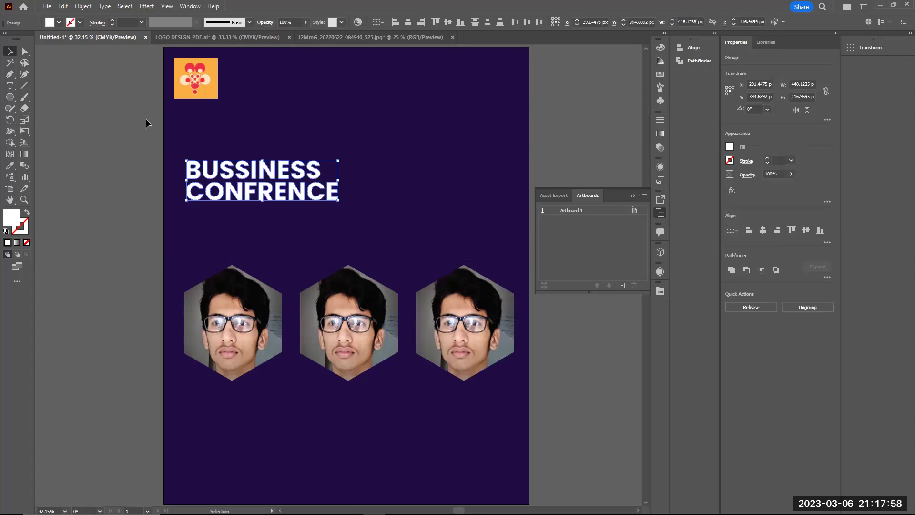
left_click_drag(187, 145, 286, 211)
left_click_drag(266, 192, 255, 150)
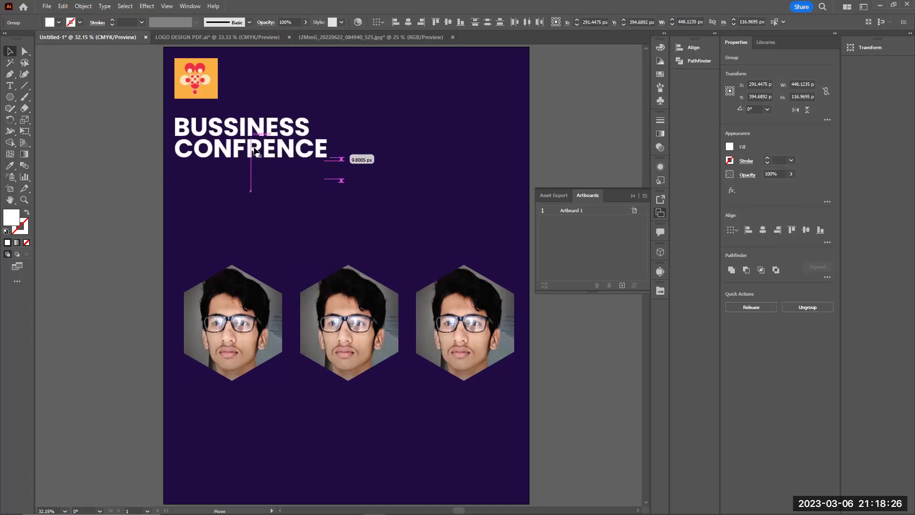
left_click(139, 179)
Step: Add the point text GRAPHOFIX beside the logo in Poppins Bold, 12 pt
left_click(10, 86)
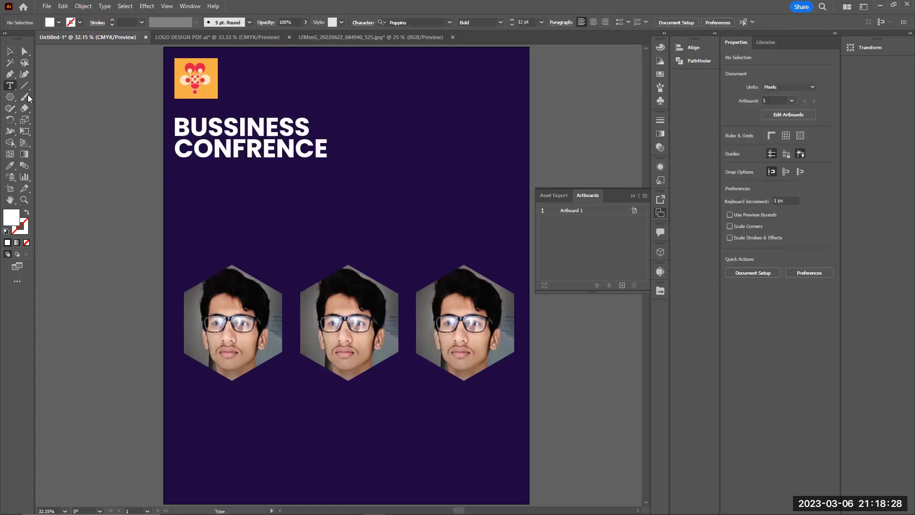
left_click(235, 77)
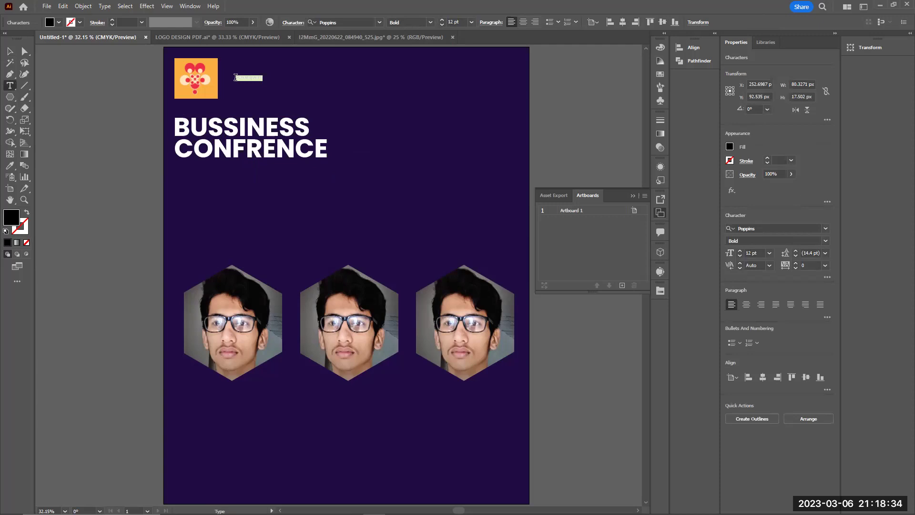
key("BackSpace")
type("O")
Step: Select the GRAPHOFIX text as an object and set its fill colour to FFFFFF
double_click(10, 223)
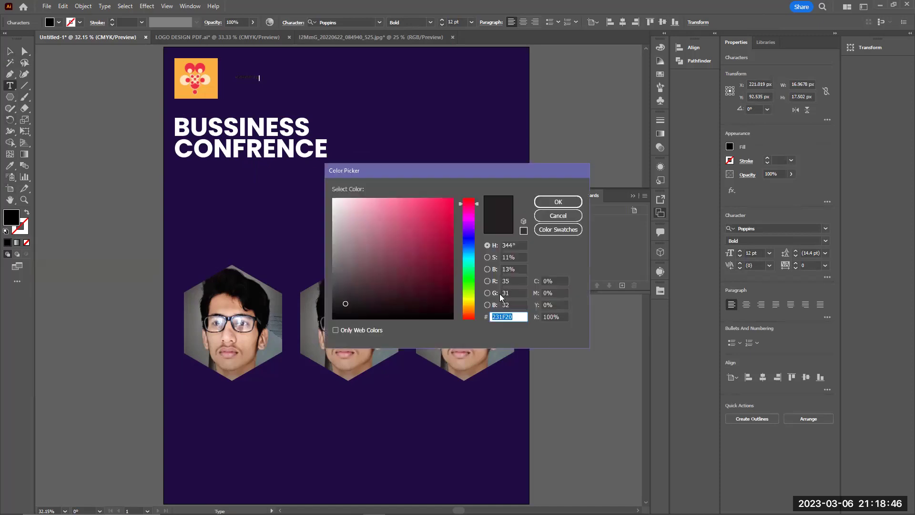
type("FFFFFF")
left_click(558, 202)
left_click(10, 51)
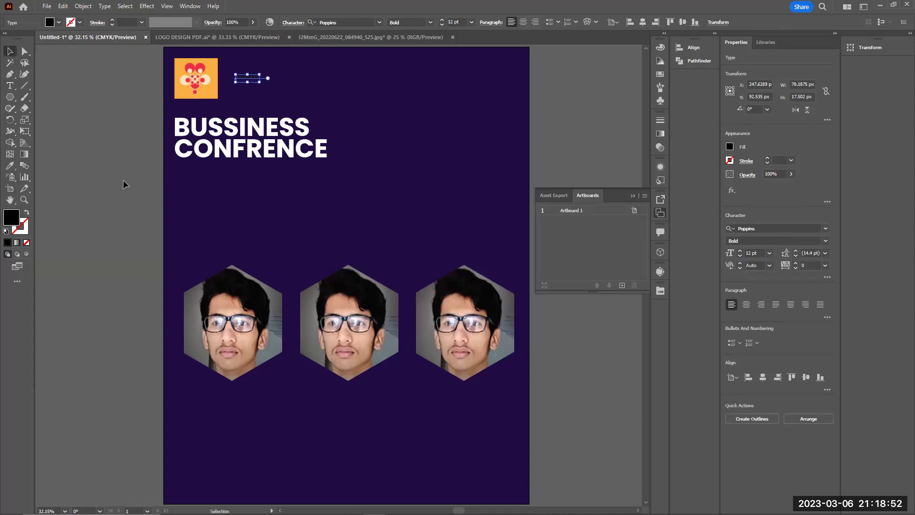
double_click(12, 223)
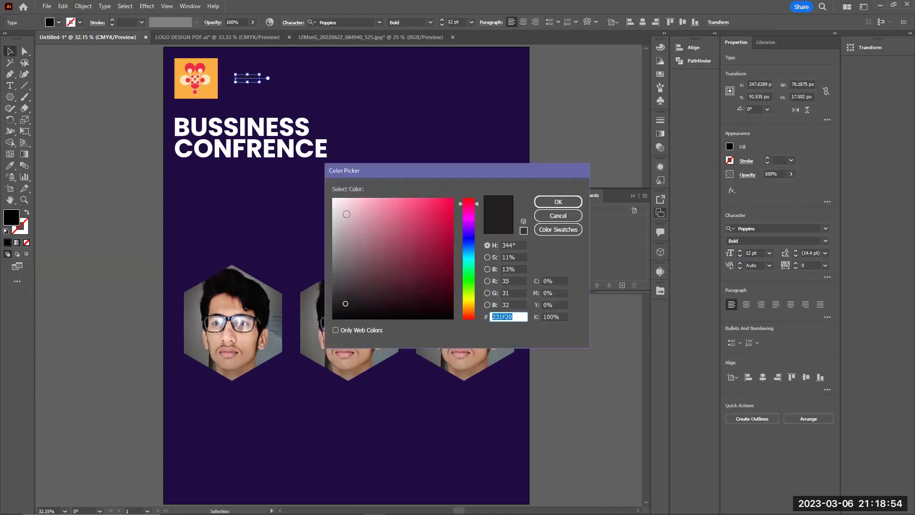
type("FFFFFF")
left_click(559, 202)
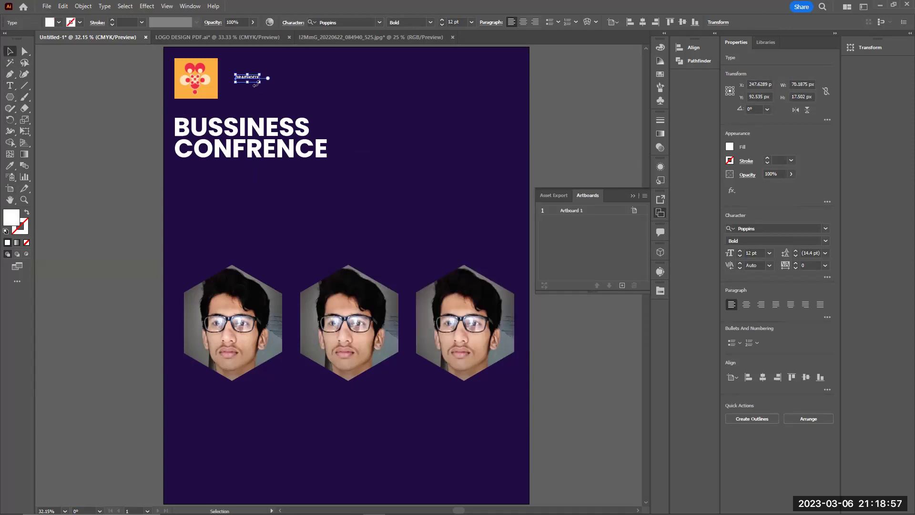
Step: Enlarge the GRAPHOFIX text to about 53 pt, place it right beside the logo and convert it to outlines
left_click_drag(259, 83, 332, 108)
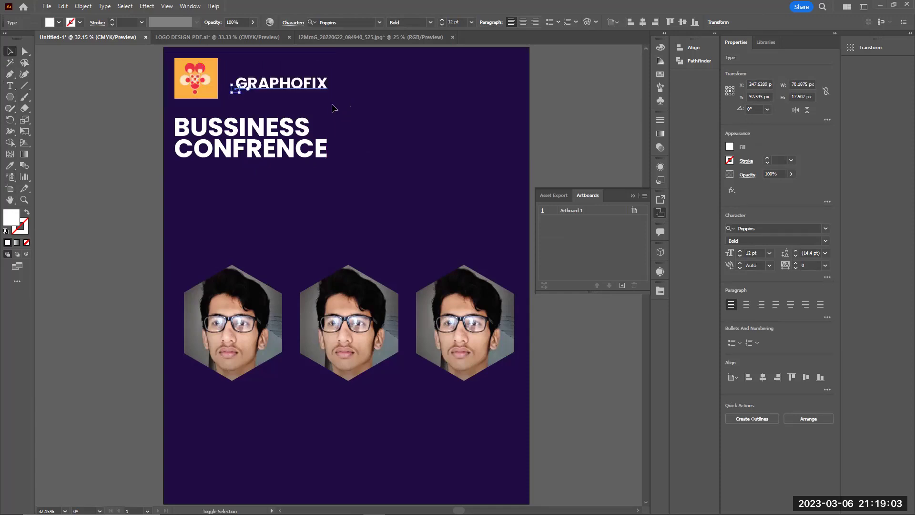
mouse_move(282, 88)
left_mouse_down()
mouse_move(269, 82)
mouse_move(273, 94)
mouse_move(270, 82)
left_mouse_up()
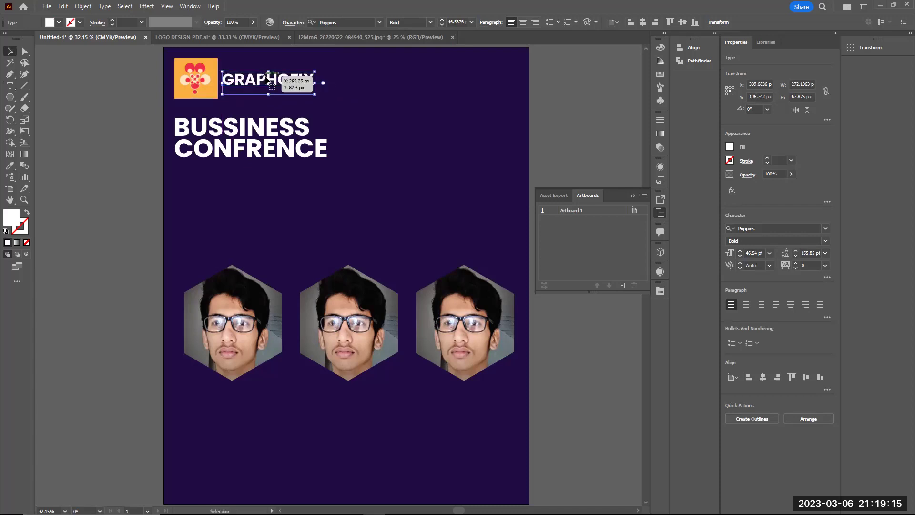
mouse_move(316, 83)
left_mouse_down()
mouse_move(488, 79)
mouse_move(309, 91)
mouse_move(334, 88)
mouse_move(328, 85)
left_mouse_up()
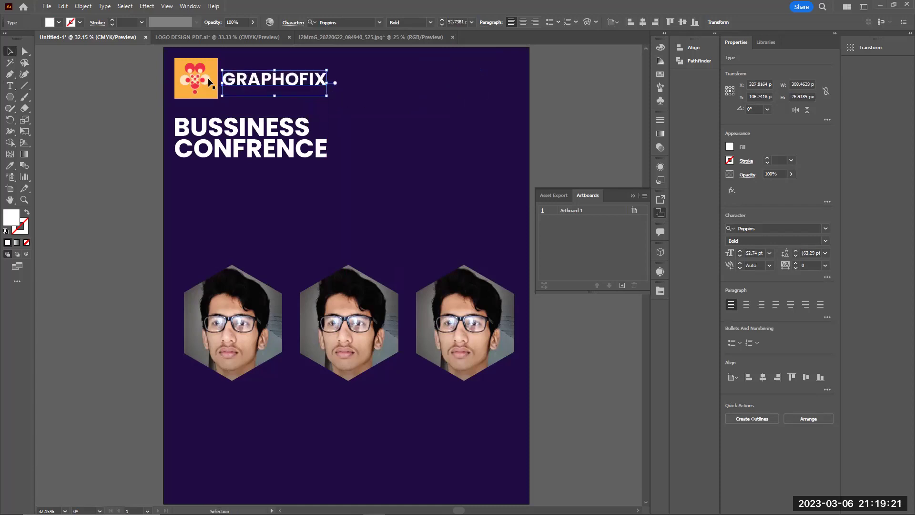
right_click(273, 81)
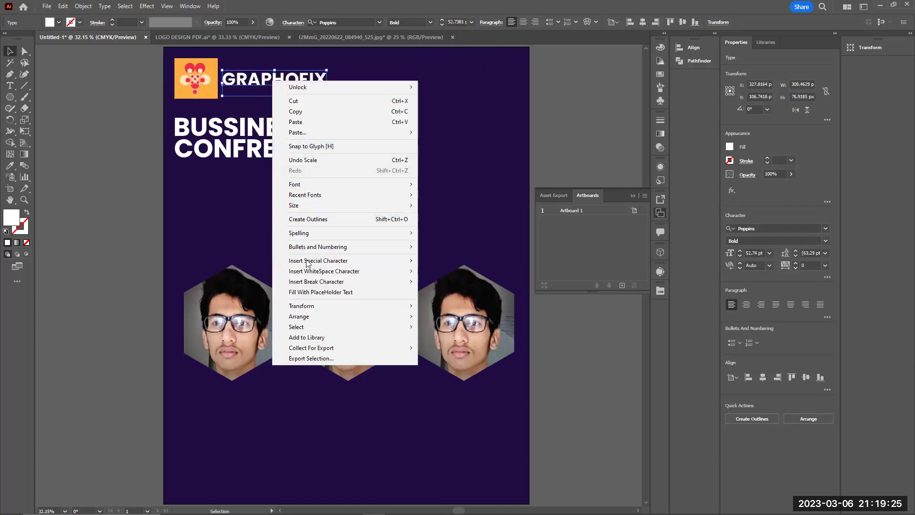
left_click(309, 219)
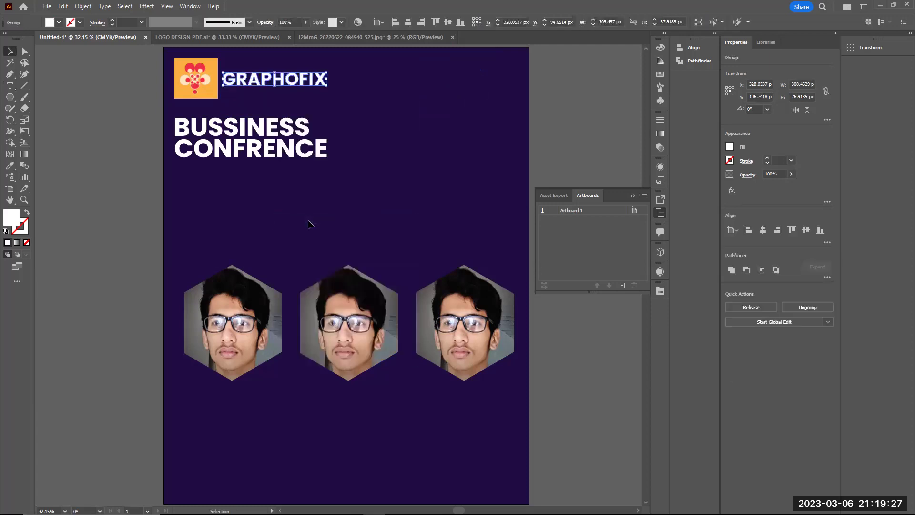
Step: Align the logo and GRAPHOFIX wordmark on their vertical centres, group them and shift the group slightly towards the poster's upper-left corner
left_click(199, 86)
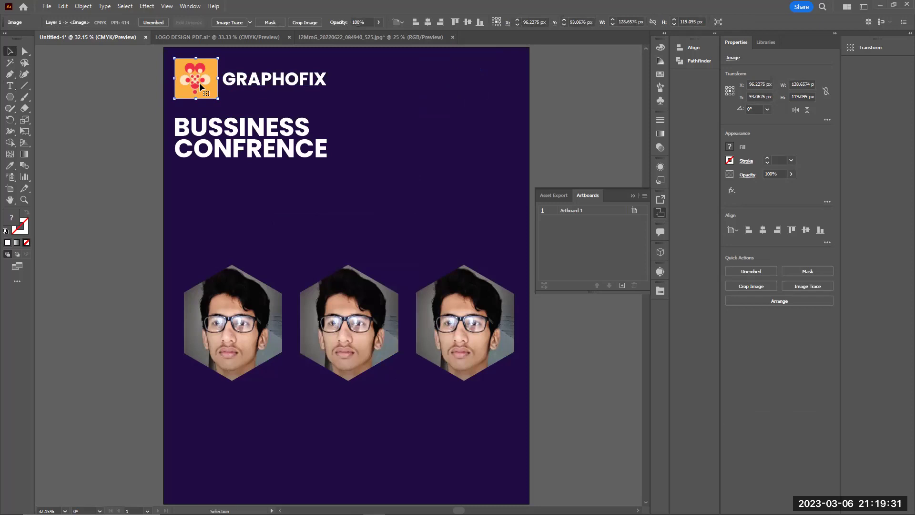
left_click(274, 86, "shift")
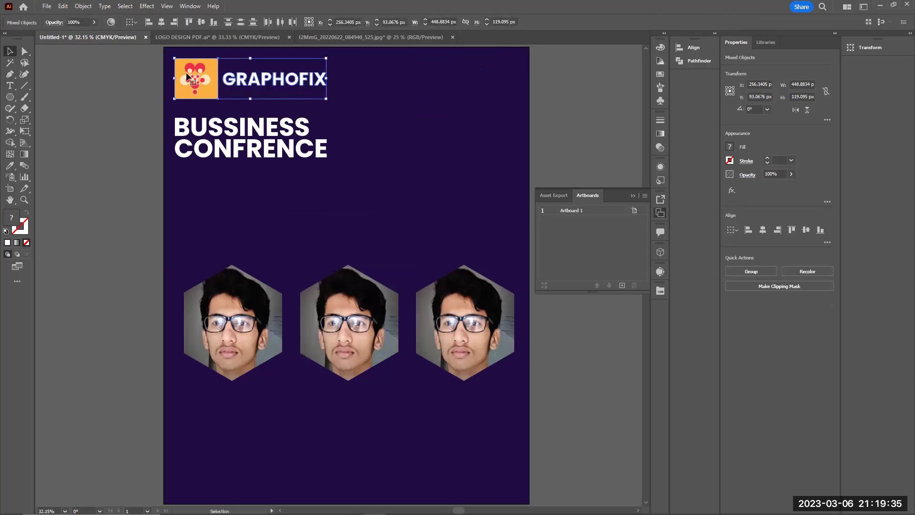
left_click(203, 27)
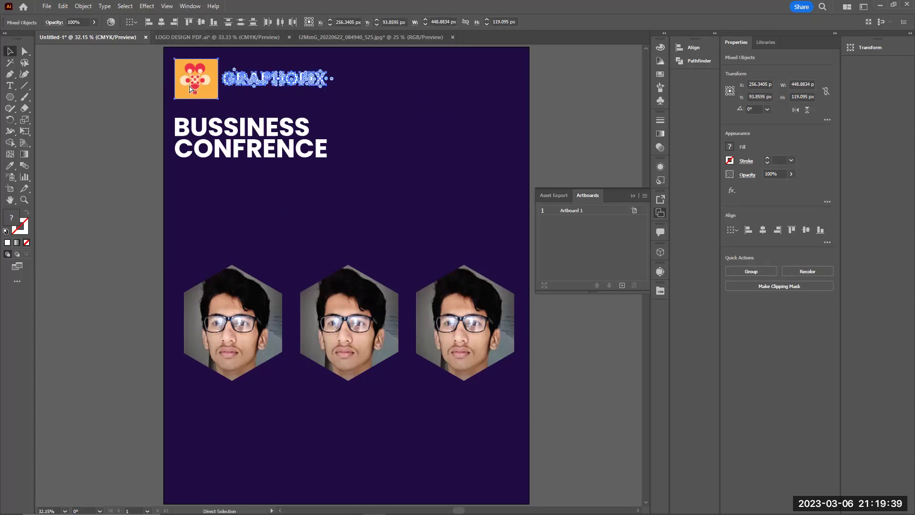
key("ctrl+g")
left_click_drag(178, 102, 192, 81)
left_click(149, 84)
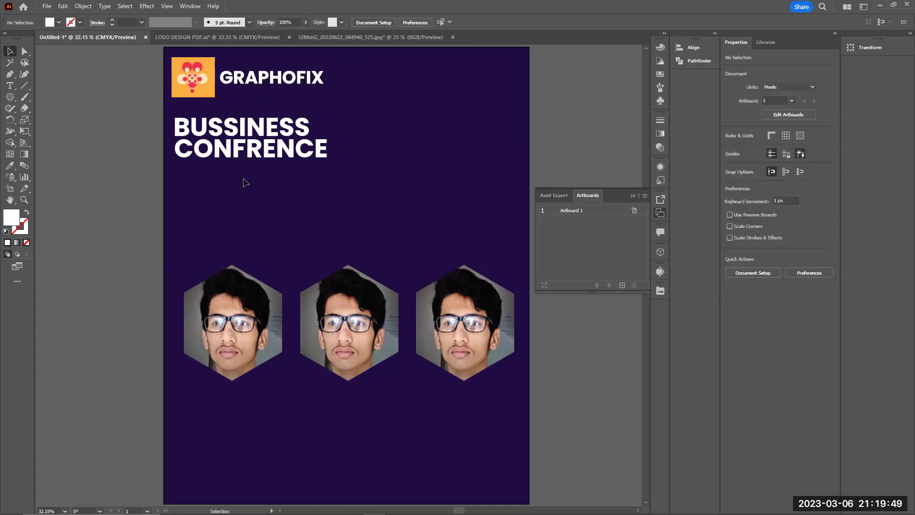
Step: Ungroup the logo and the GRAPHOFIX wordmark, and clear the selection
left_click(259, 86)
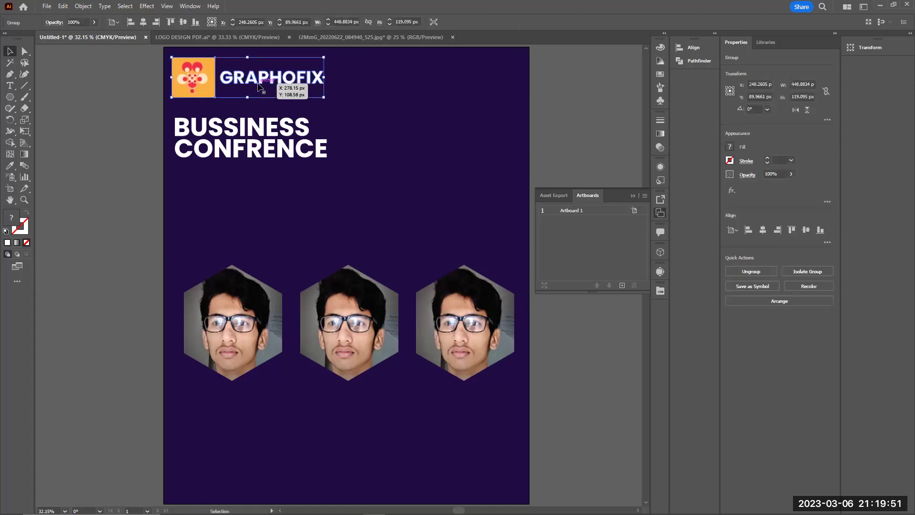
right_click(259, 86)
key("Escape")
key("ctrl+shift+g")
left_click(248, 104)
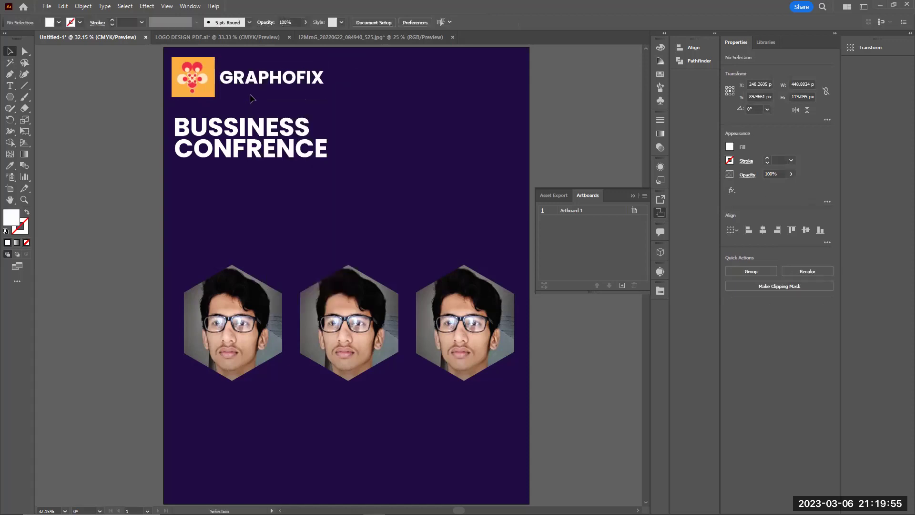
Step: Move the GRAPHOFIX wordmark and the orange logo to the middle of the poster's upper edge, stacking the logo above the wordmark
left_click_drag(262, 80, 355, 109)
left_click_drag(212, 82, 369, 123)
left_click(440, 97)
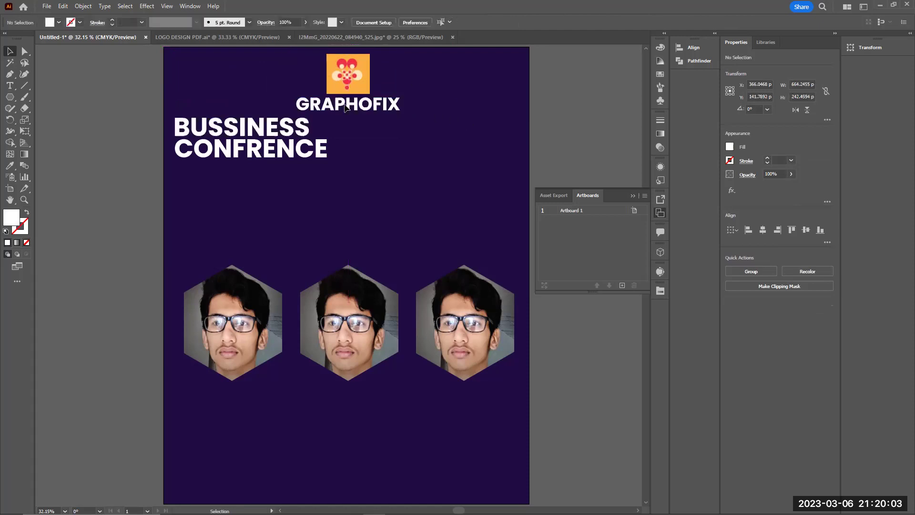
Step: Align the logo and GRAPHOFIX wordmark on their horizontal centres, group them and shift the group slightly down
left_click_drag(415, 48, 361, 110)
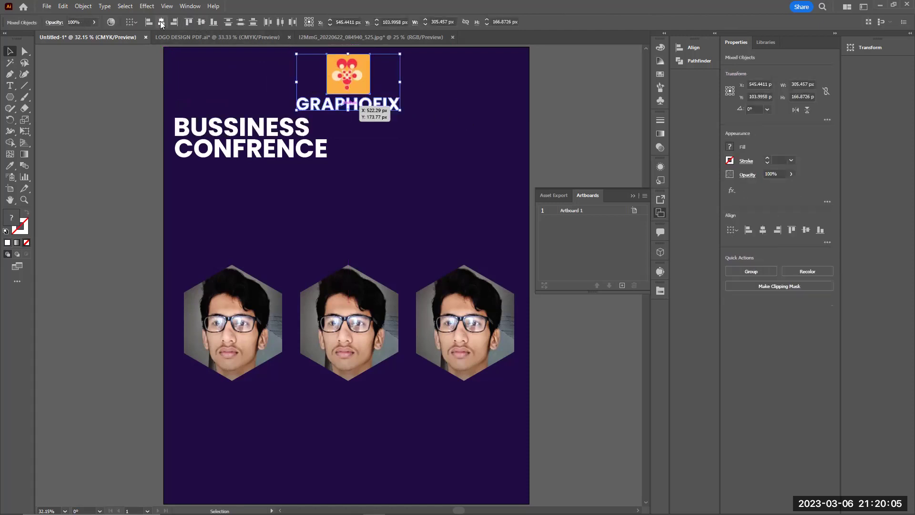
left_click(351, 101)
key("ctrl+g")
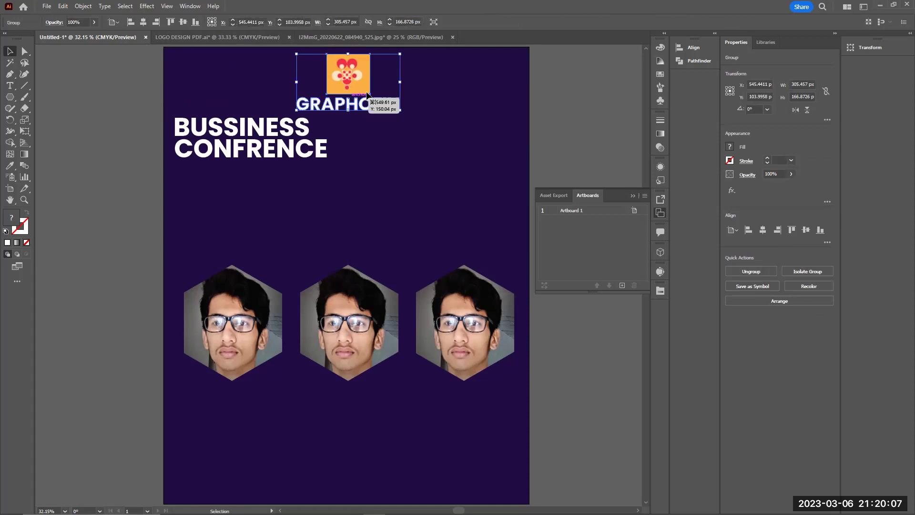
left_click_drag(356, 76, 357, 81)
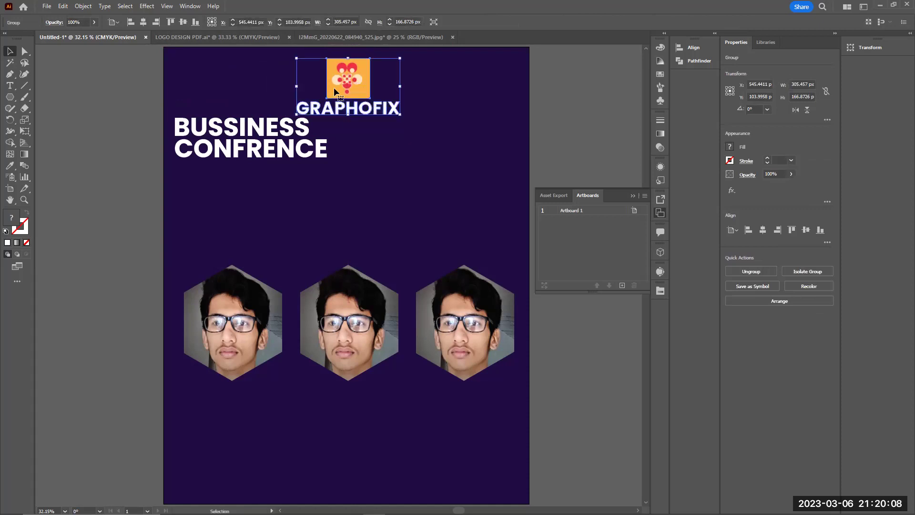
Step: Move the two heading lines BUSSINESS and CONFRENCE together a little further down, below the logo group, and clear the selection
left_click(217, 130)
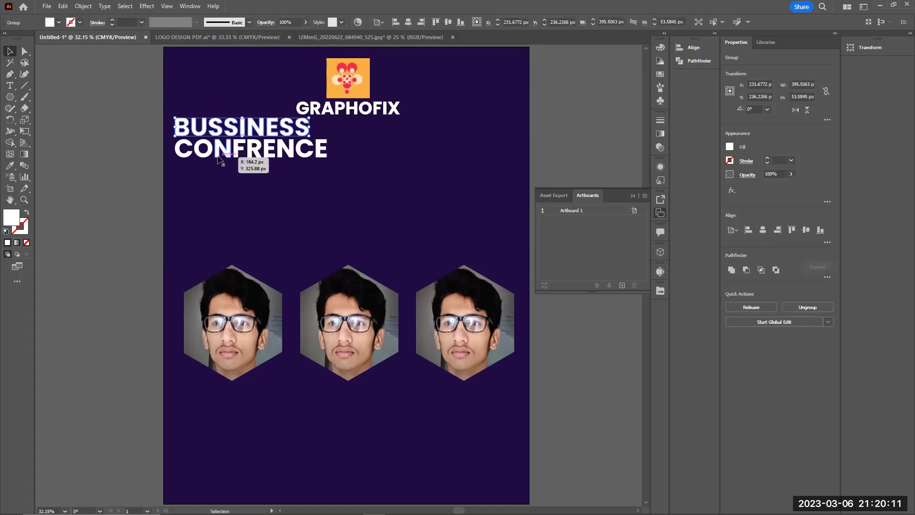
left_click(217, 154, "shift")
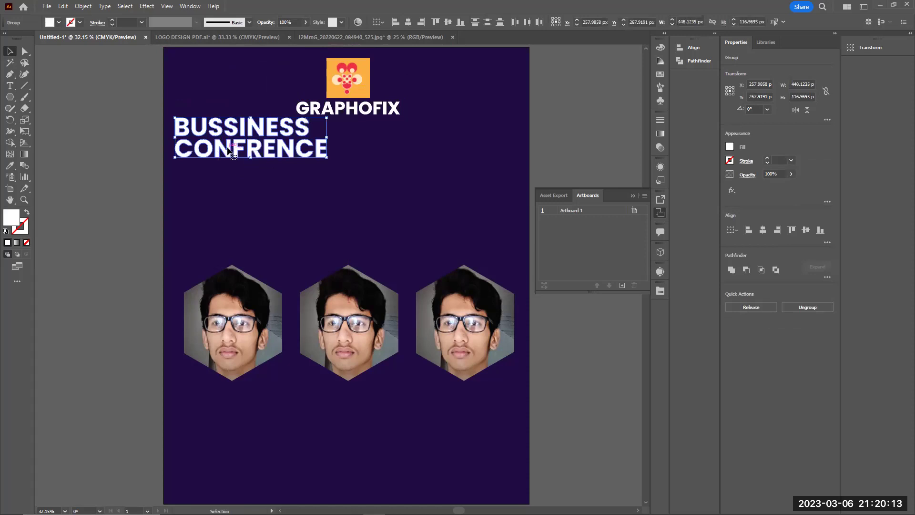
left_click_drag(228, 150, 230, 170)
left_click(144, 156)
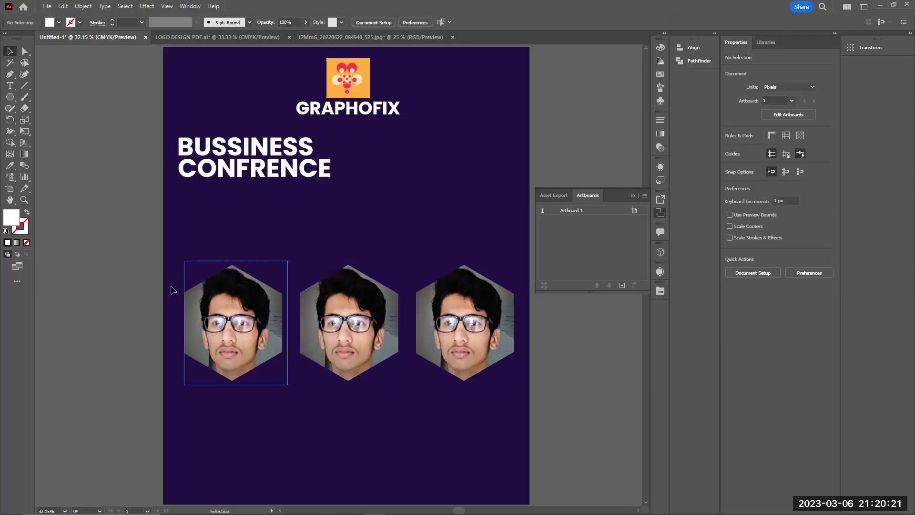
left_click_drag(200, 233, 507, 351)
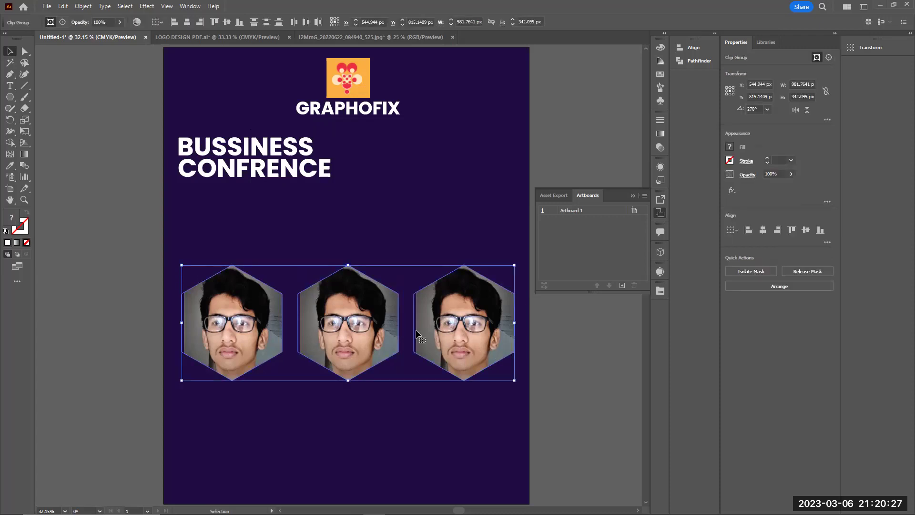
key("z")
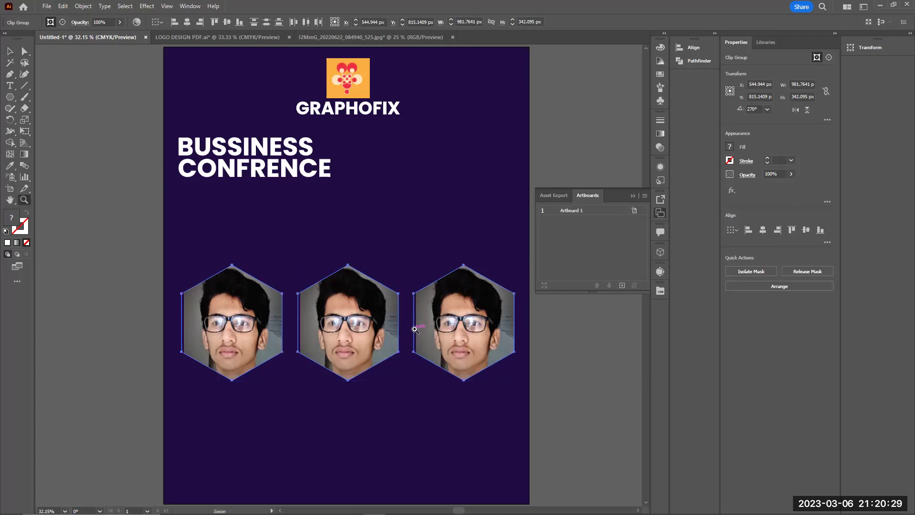
left_click_drag(407, 315, 288, 286)
left_click(11, 52)
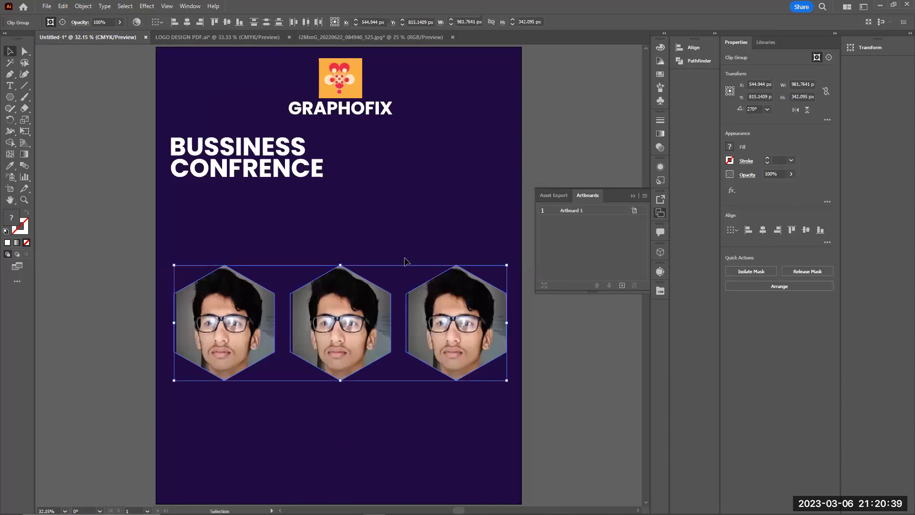
left_click(404, 261)
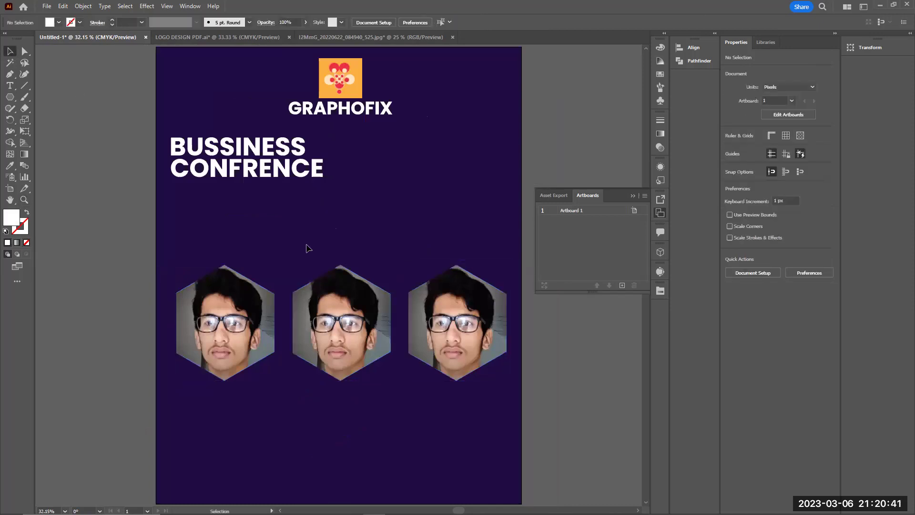
Step: Group the three hexagonal portraits, move the row up slightly and scale it down proportionally to about 808 × 282 px
left_click(469, 333)
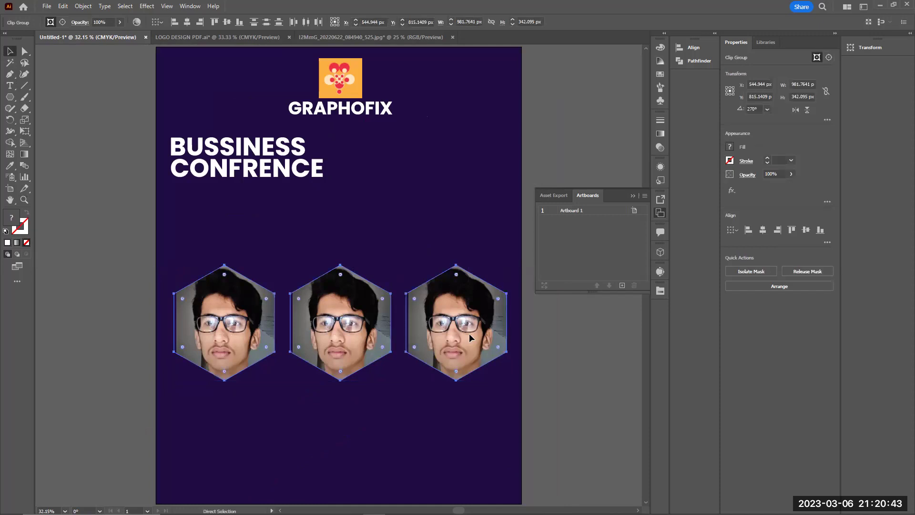
left_click_drag(342, 326, 340, 299)
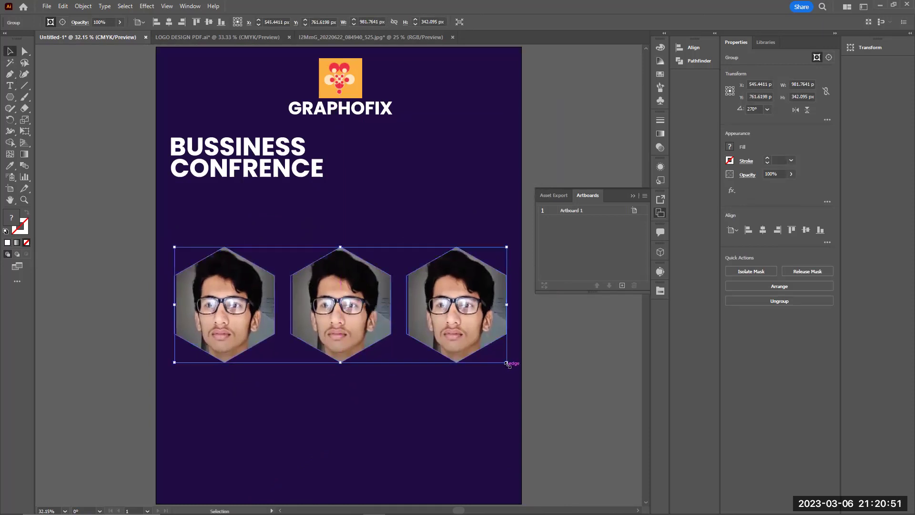
left_click_drag(506, 363, 486, 353)
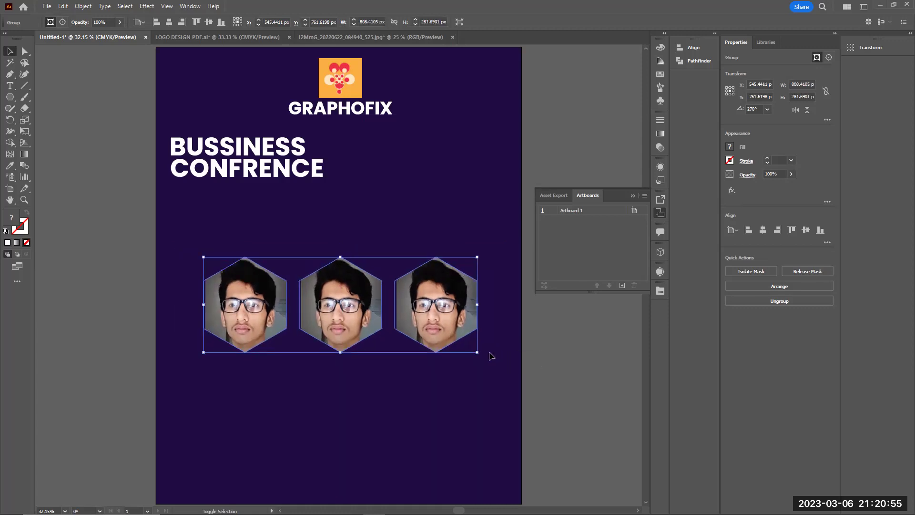
left_click(176, 391)
Step: Add the text "A CONFERENCE I" in Poppins Bold 12 pt below the heading and set its fill colour to FFFFFF
left_click(10, 85)
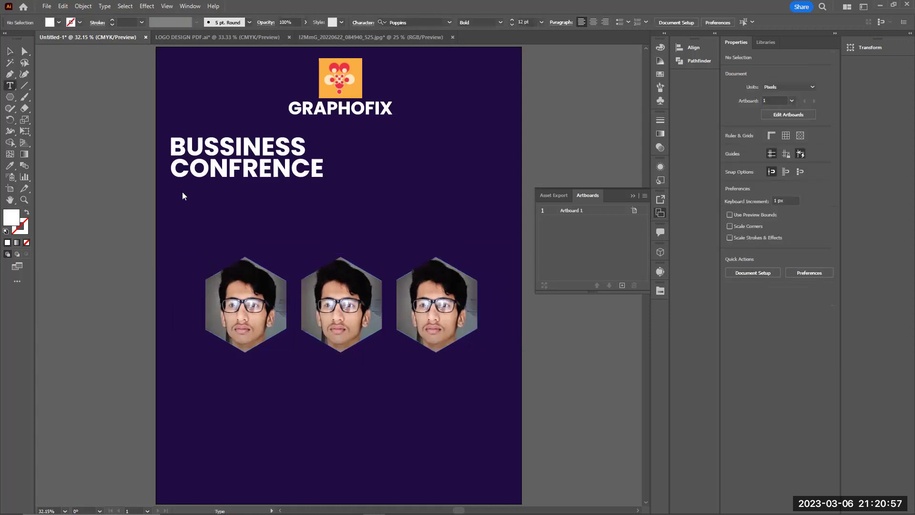
left_click(239, 193)
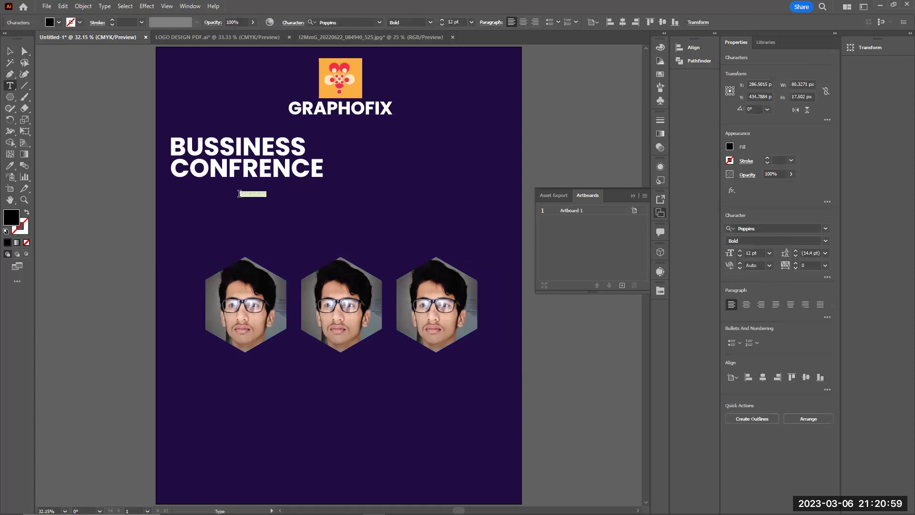
key("BackSpace")
key("ctrl+a")
double_click(7, 221)
left_click_drag(353, 198, 324, 196)
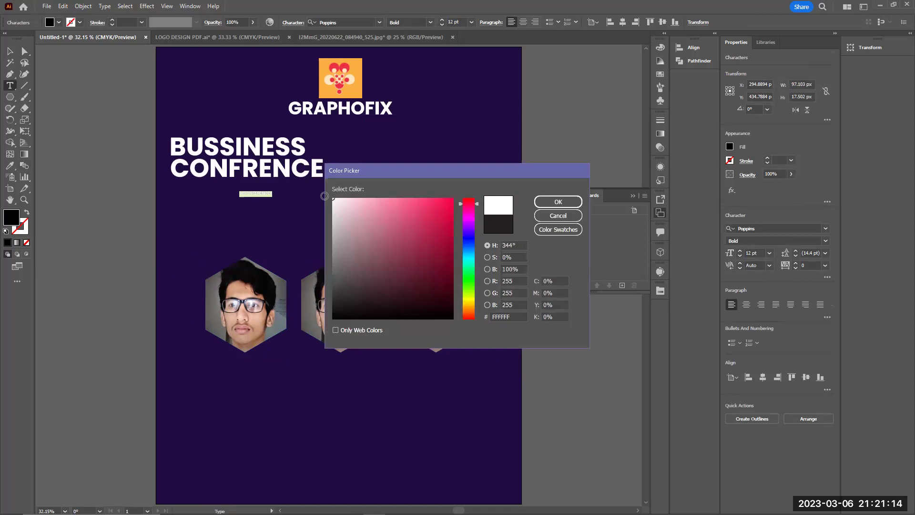
left_click(564, 201)
key("Escape")
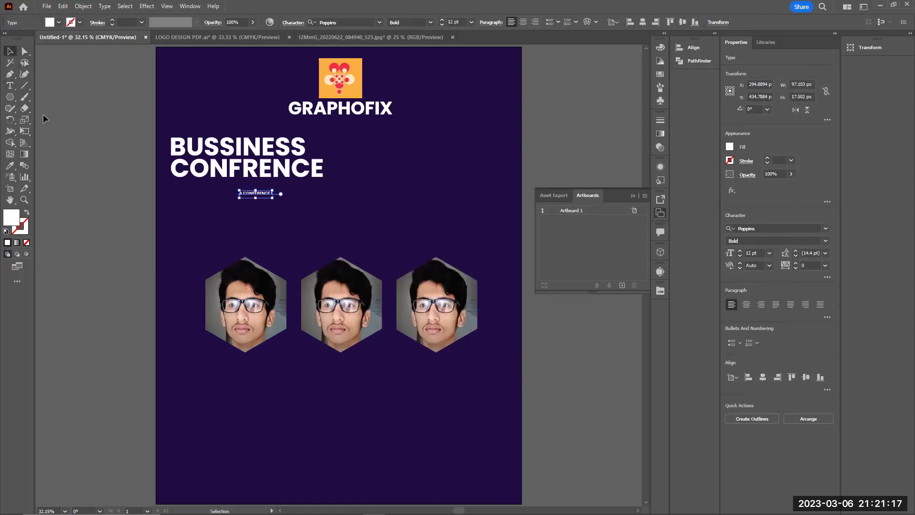
Step: Enlarge the small conference text below the heading to about 54 pt
left_click(9, 85)
left_click(270, 192)
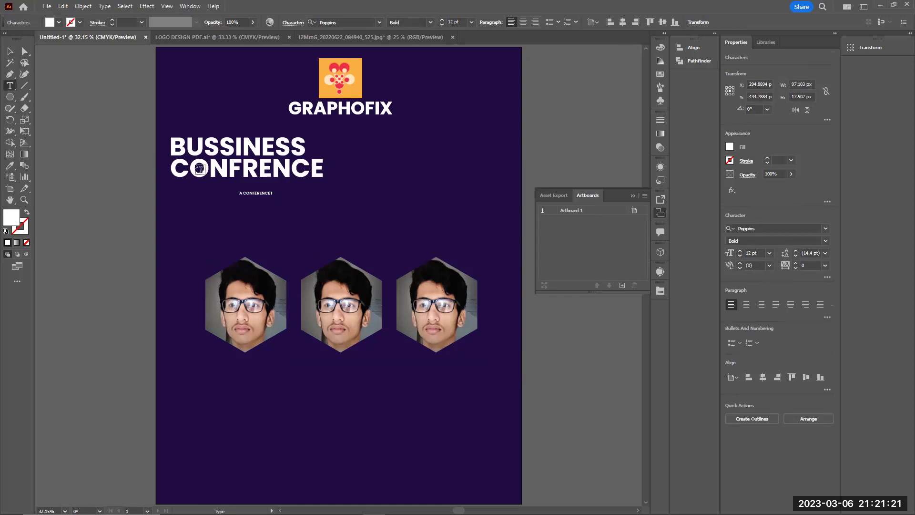
left_click(10, 51)
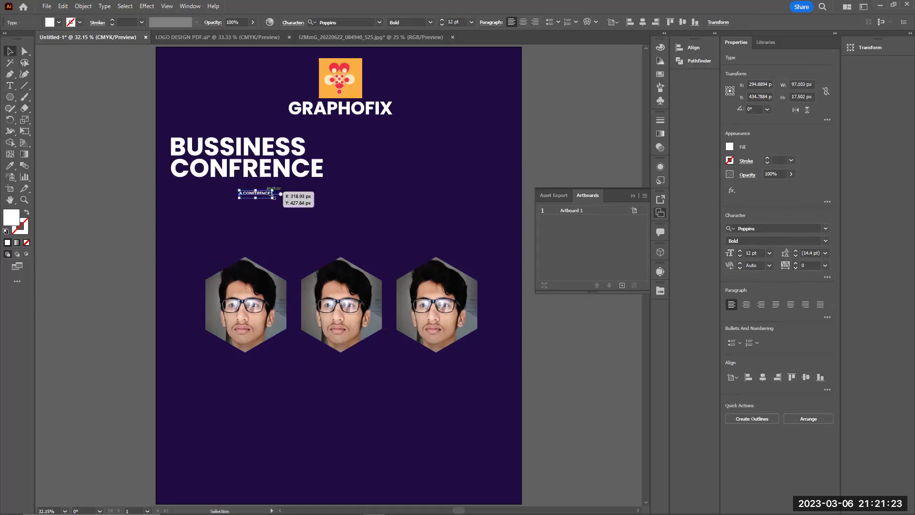
left_click_drag(273, 197, 386, 217)
Step: Complete the tagline so it reads "A CONFERENCE FOR THE STUDENTS STARTING THERE NEW BUSSINESSES"
left_click(11, 87)
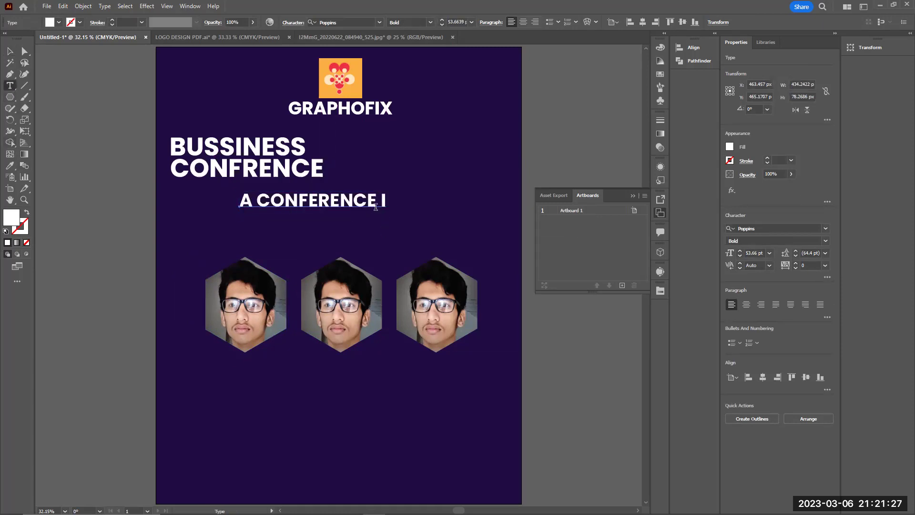
left_click(387, 202)
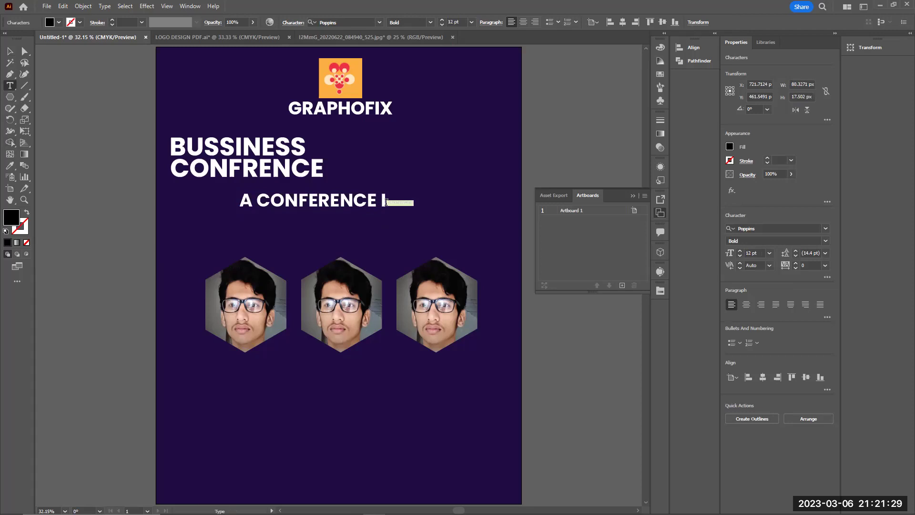
left_click(384, 200)
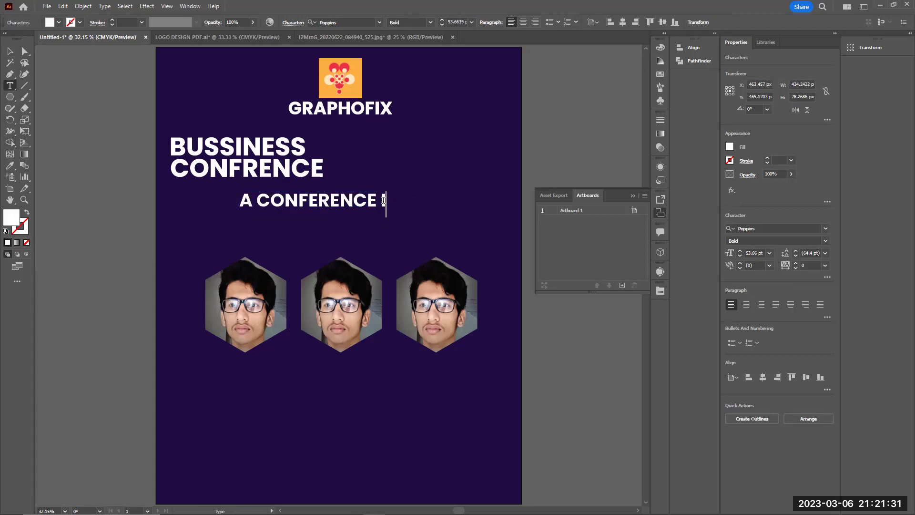
key("BackSpace")
type("FOR THE B9")
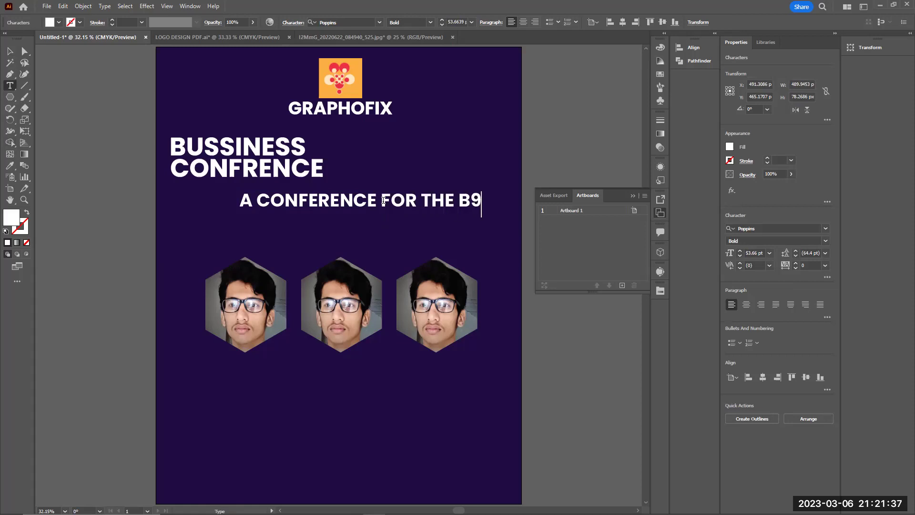
key("BackSpace")
key("BackSpace")
type("ST")
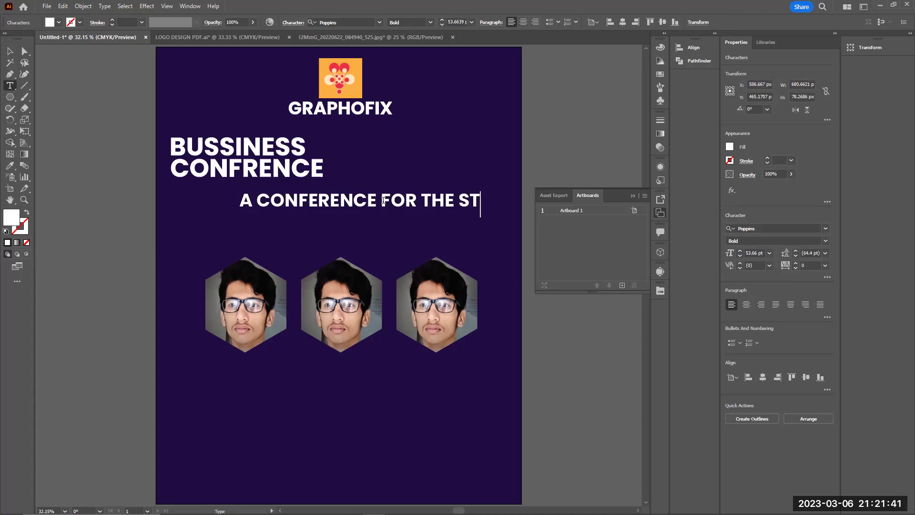
type("UDENT")
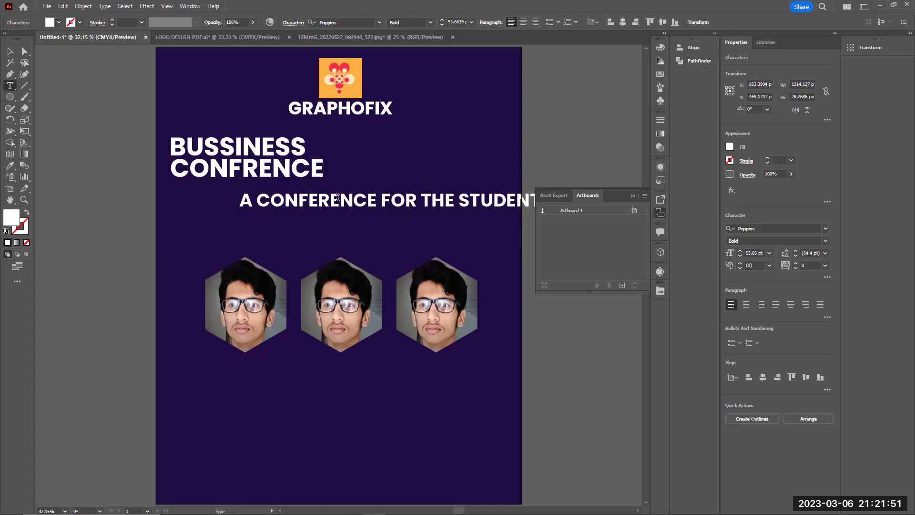
left_click(9, 51)
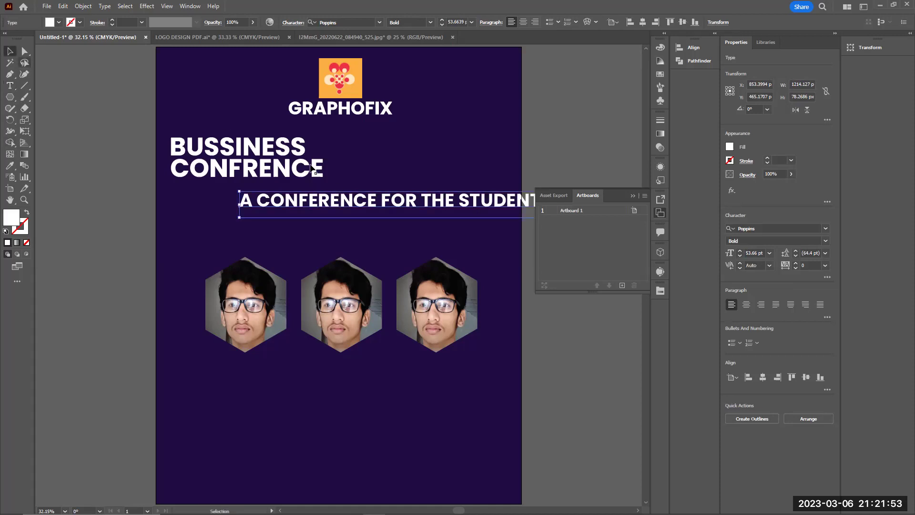
Step: Break the tagline into three lines, with the second starting at "THE STUDENTS" and the third at "THERE NEW"
double_click(420, 197)
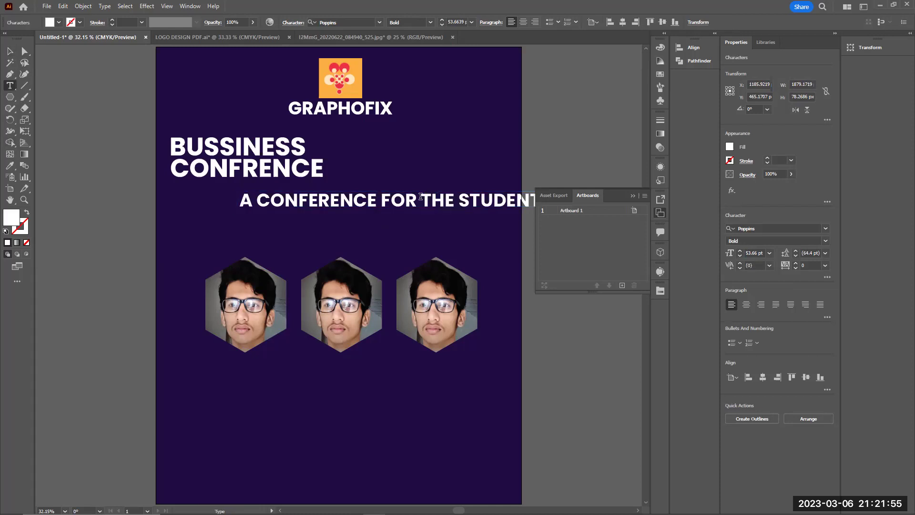
key("Return")
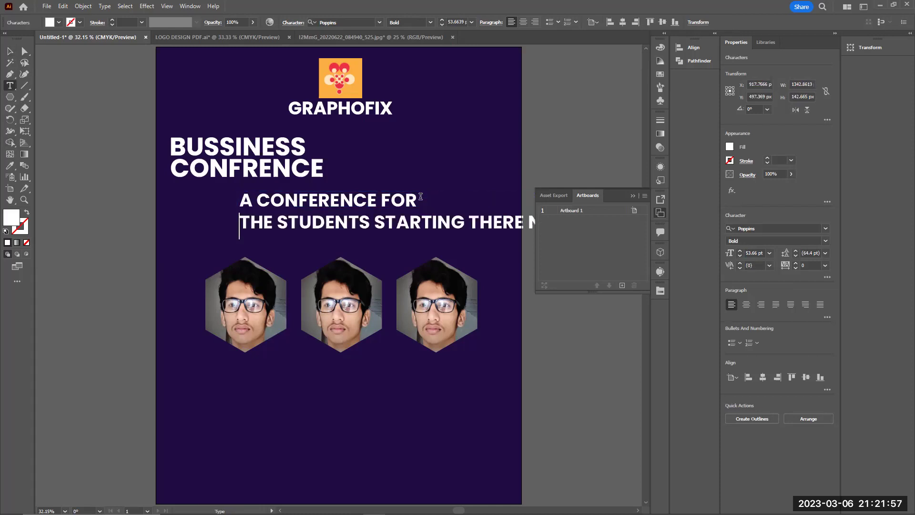
left_click(469, 218)
key("Return")
left_click(9, 51)
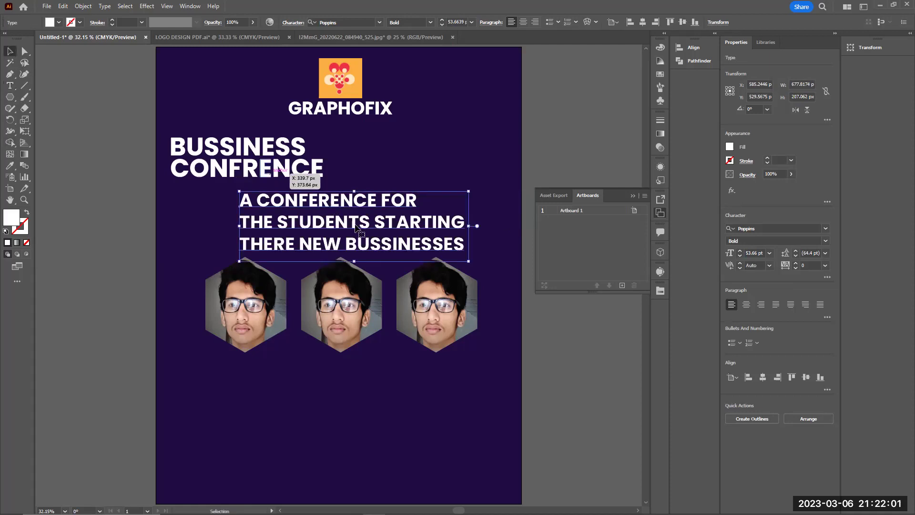
Step: Place the left-aligned tagline directly beneath CONFRENCE, flush with the heading's left edge, and reduce it to about 32 pt
left_click_drag(342, 200, 267, 187)
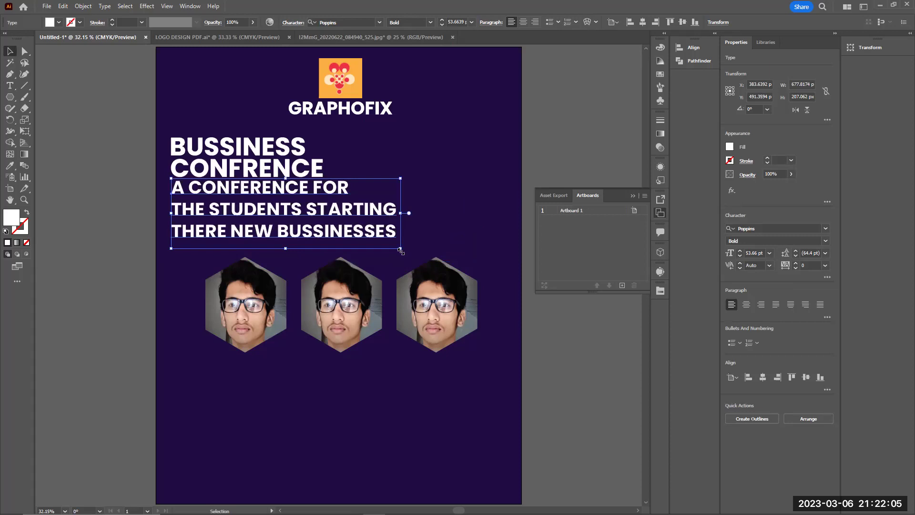
left_click_drag(401, 252, 327, 226)
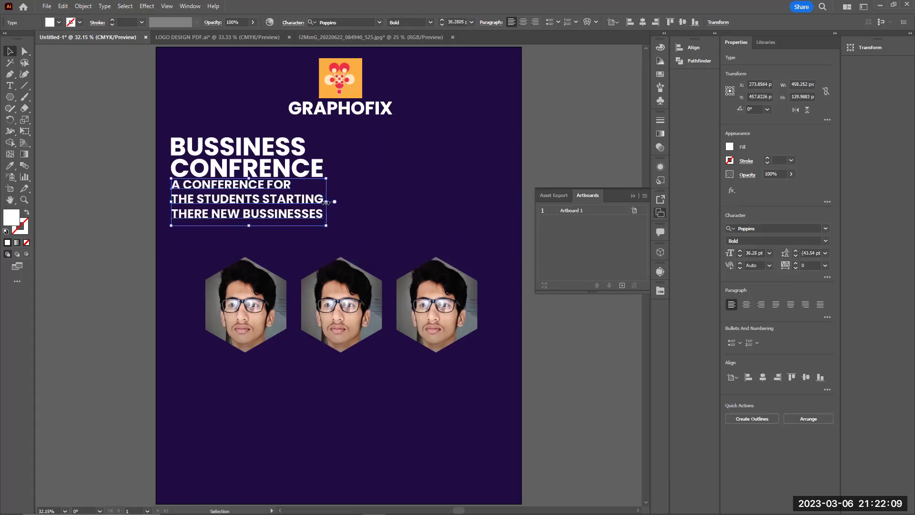
mouse_move(326, 202)
left_mouse_down()
mouse_move(367, 202)
mouse_move(328, 202)
left_mouse_up()
left_click(820, 305)
left_click(732, 304)
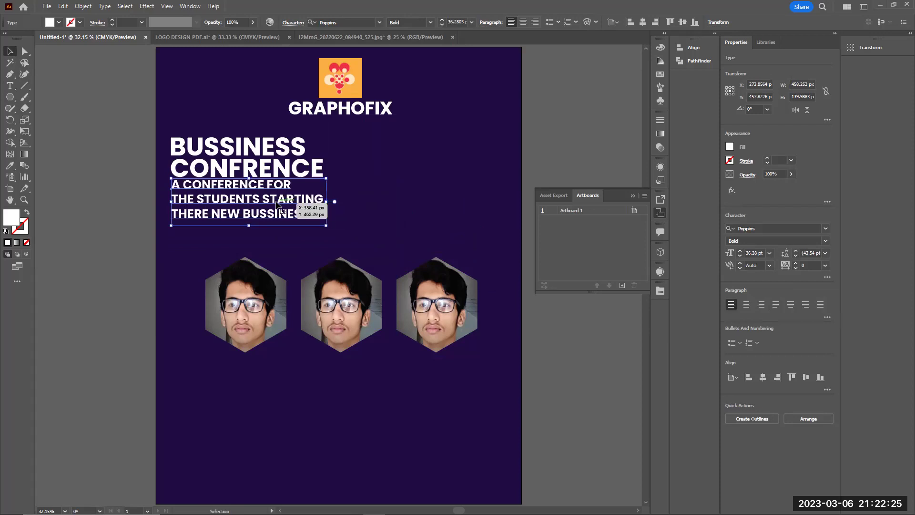
left_click_drag(325, 227, 309, 220)
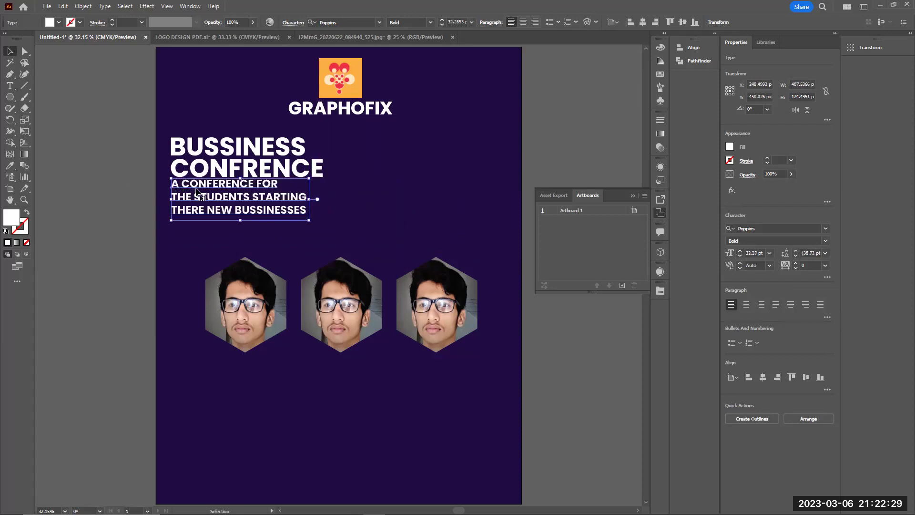
left_click_drag(209, 184, 209, 188)
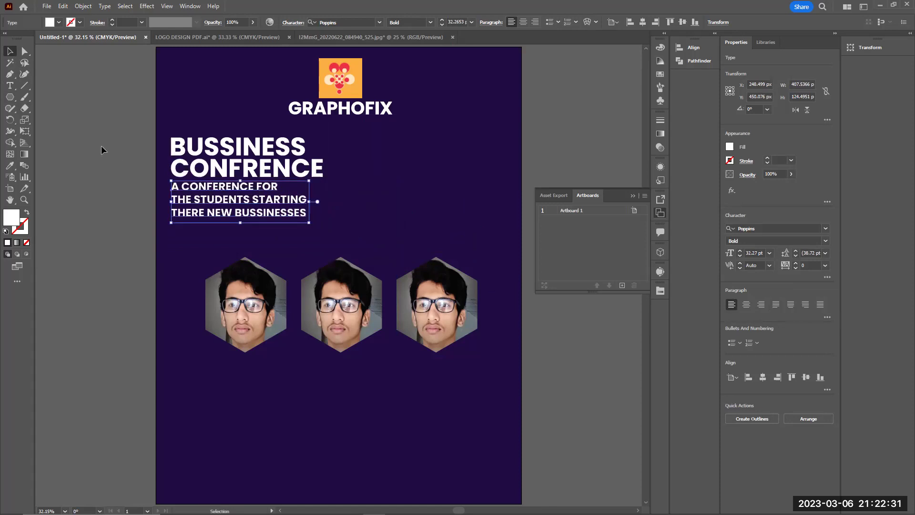
left_click(101, 145)
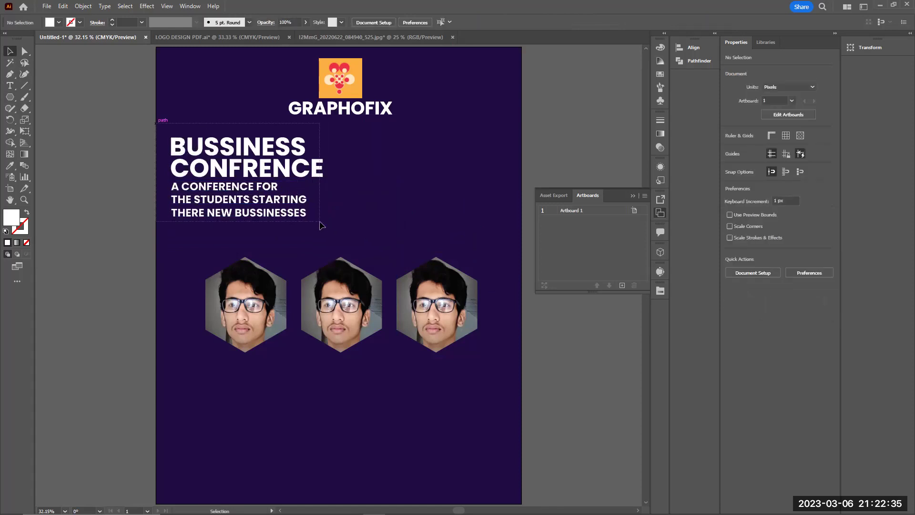
left_click_drag(321, 225, 165, 119)
left_click(167, 105)
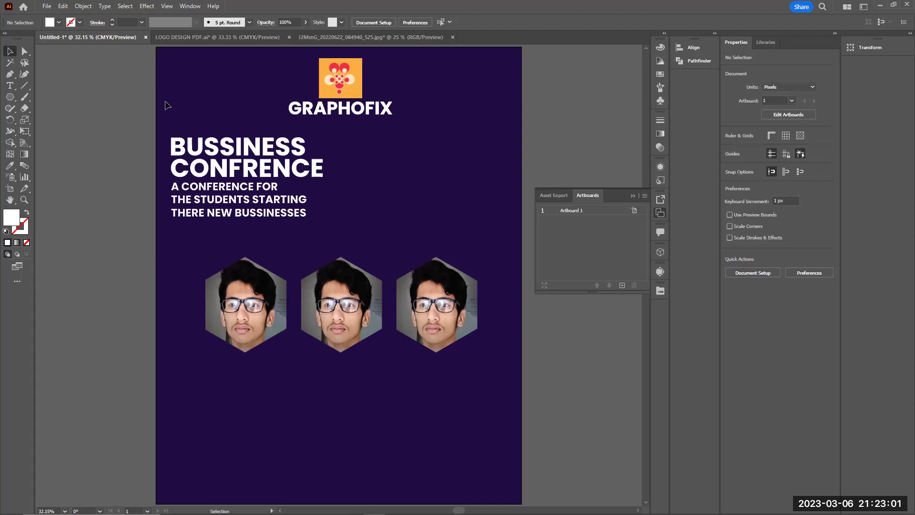
Step: Open the tagline for text editing at the end of its last line, after BUSSINESSES, to add a fourth line
left_click(10, 86)
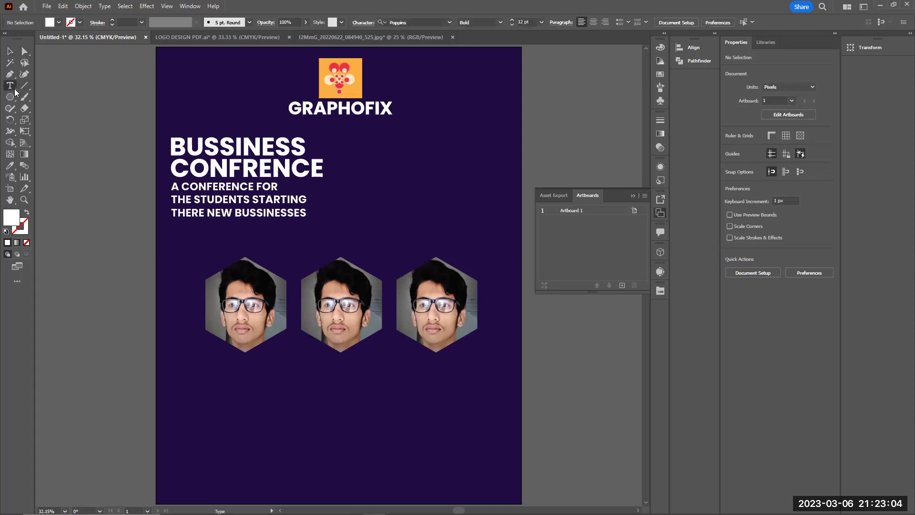
left_click(307, 212)
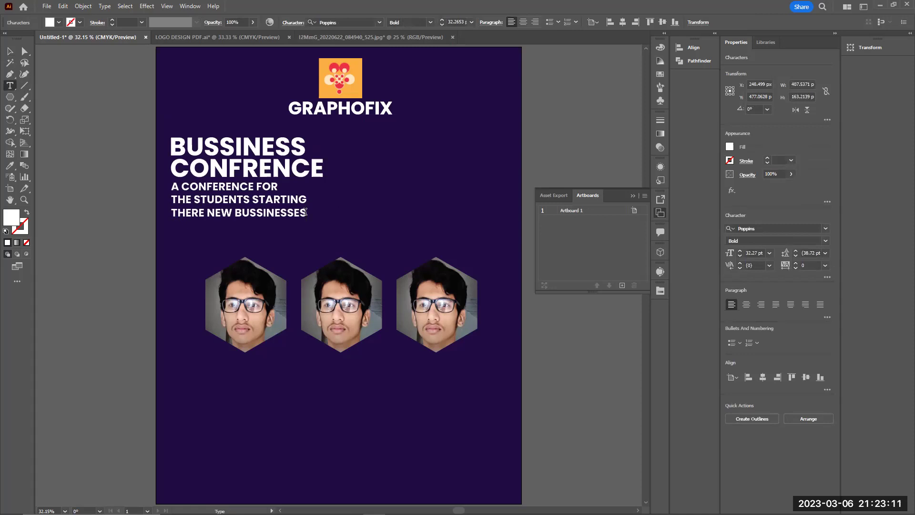
type("EXPERIENCED ")
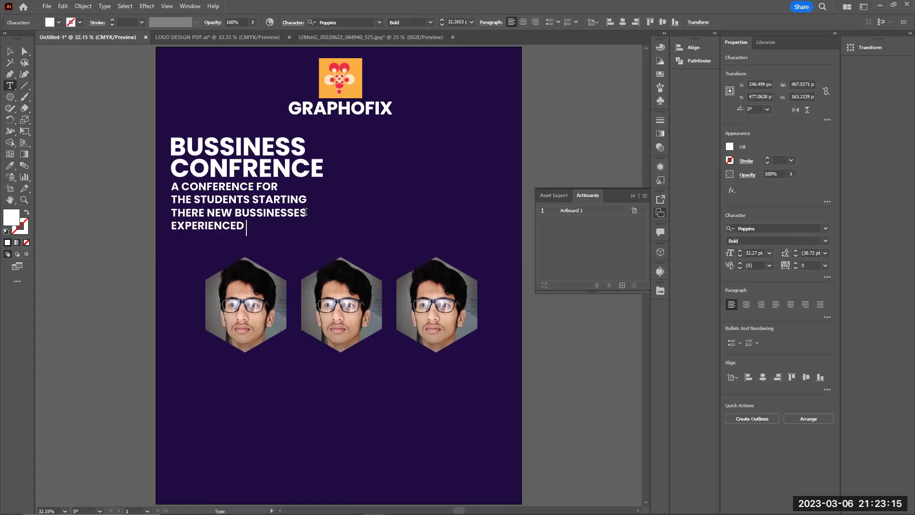
type("BUSSINESS ")
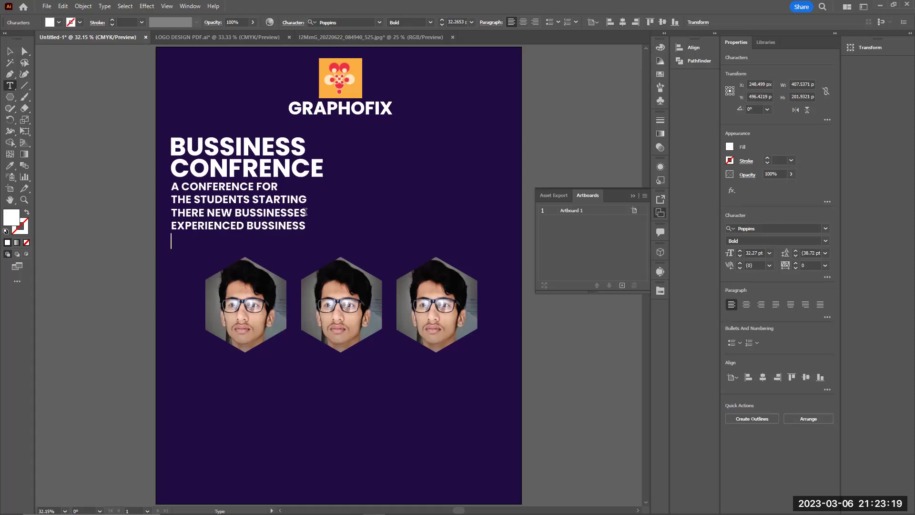
type("EX")
key("BackSpace")
key("BackSpace")
key("BackSpace")
key("BackSpace")
key("BackSpace")
key("BackSpace")
key("BackSpace")
key("BackSpace")
key("BackSpace")
key("BackSpace")
key("BackSpace")
key("BackSpace")
key("BackSpace")
key("BackSpace")
key("BackSpace")
key("BackSpace")
key("BackSpace")
key("BackSpace")
key("BackSpace")
key("BackSpace")
key("BackSpace")
type("BUSS")
key("BackSpace")
key("BackSpace")
key("BackSpace")
key("BackSpace")
key("BackSpace")
Step: Write "BUSINESS EXPERTS WILL GUIDE THE STUDENTS ABOUT" as the fourth line of the tagline
type("BUSSINESS")
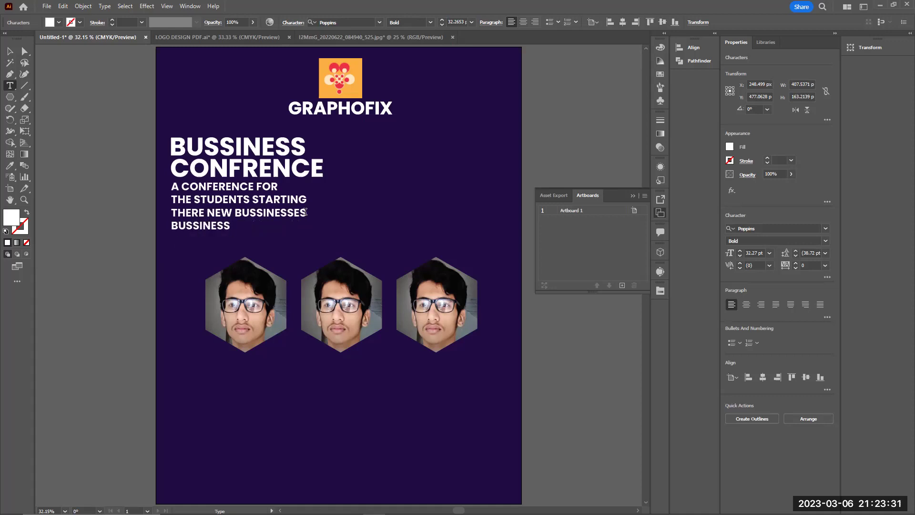
key("BackSpace")
key("BackSpace")
key("BackSpace")
key("BackSpace")
key("BackSpace")
key("BackSpace")
type("INESS EXPERTS WI")
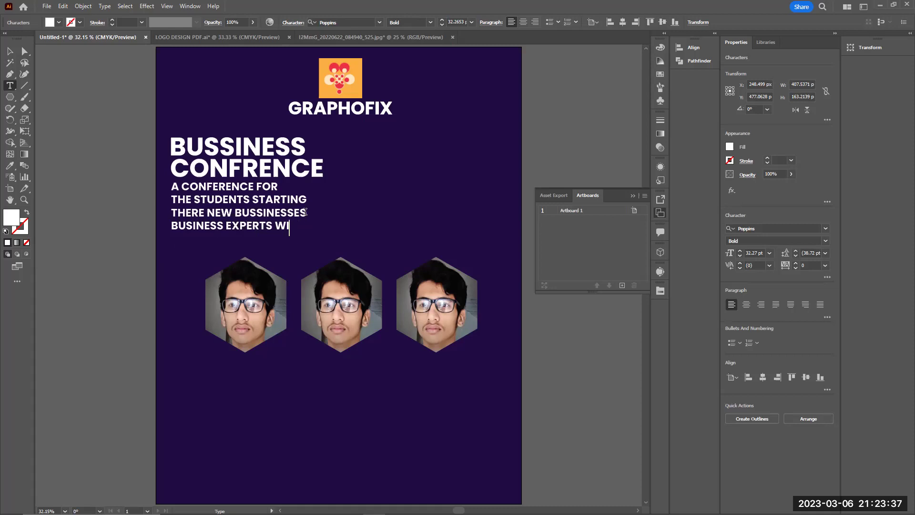
type("LL GUIDE THE STUDENTS ABOUT ")
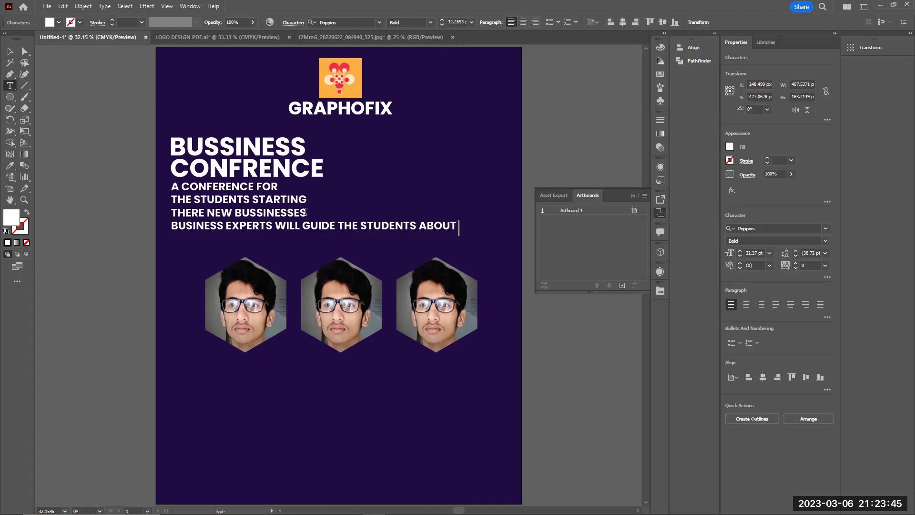
type("STARTING")
type("HT")
key("BackSpace")
key("BackSpace")
type("THE")
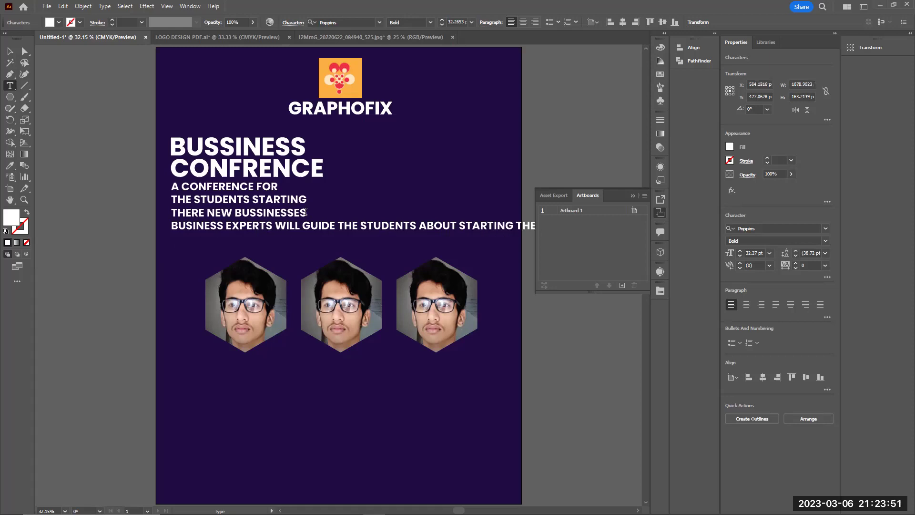
key("BackSpace")
key("BackSpace")
key("BackSpace")
key("BackSpace")
key("BackSpace")
key("BackSpace")
key("BackSpace")
key("BackSpace")
key("BackSpace")
key("BackSpace")
key("BackSpace")
key("BackSpace")
Step: Finish the tagline's fourth line with "THEIR STARTUP"
type("THERE")
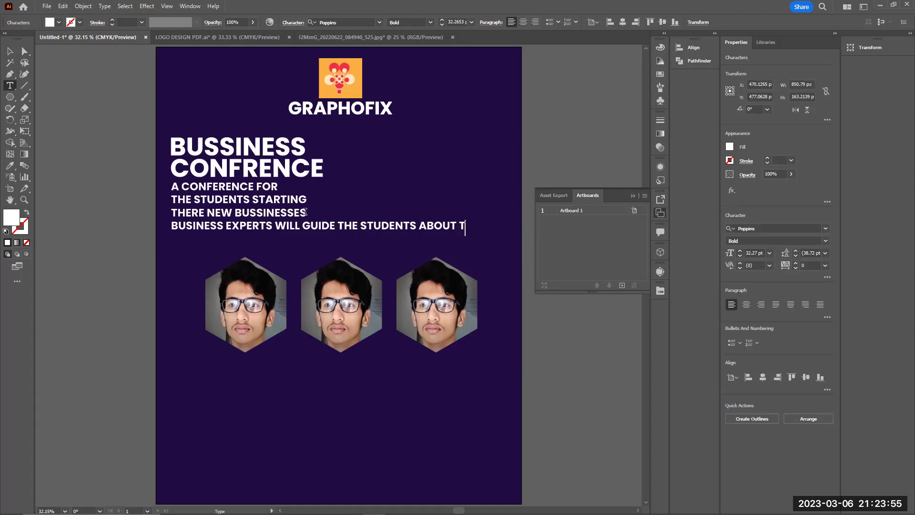
key("BackSpace")
key("BackSpace")
key("BackSpace")
type("IR STARTU")
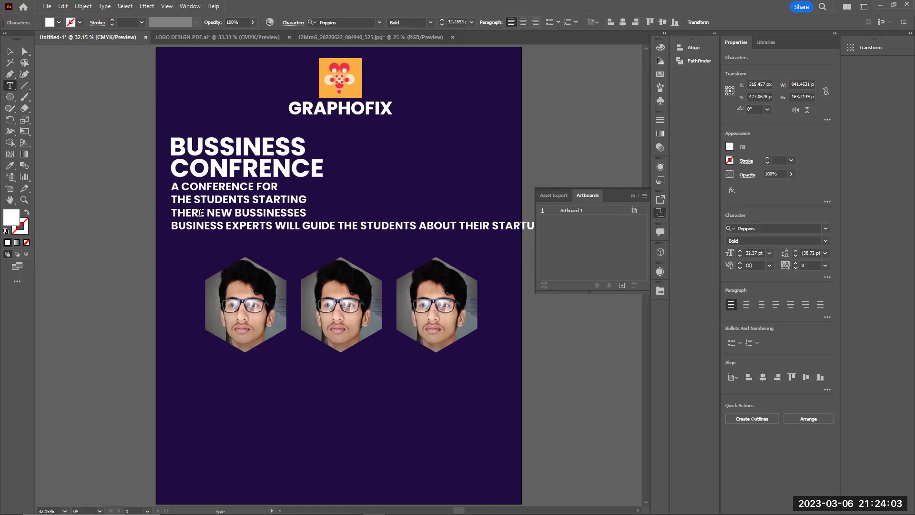
Step: Correct THERE to THEIR in the tagline's third line, before NEW BUSSINESSES
key("BackSpace")
key("BackSpace")
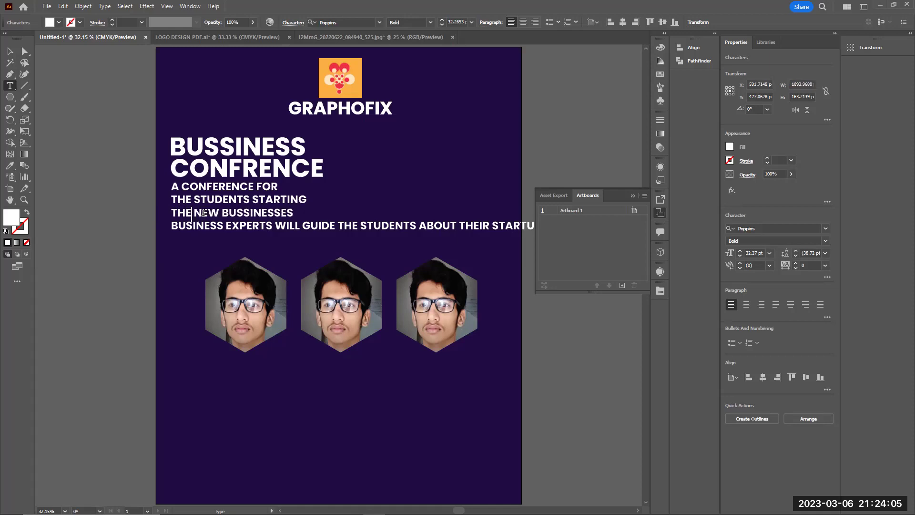
type("IR")
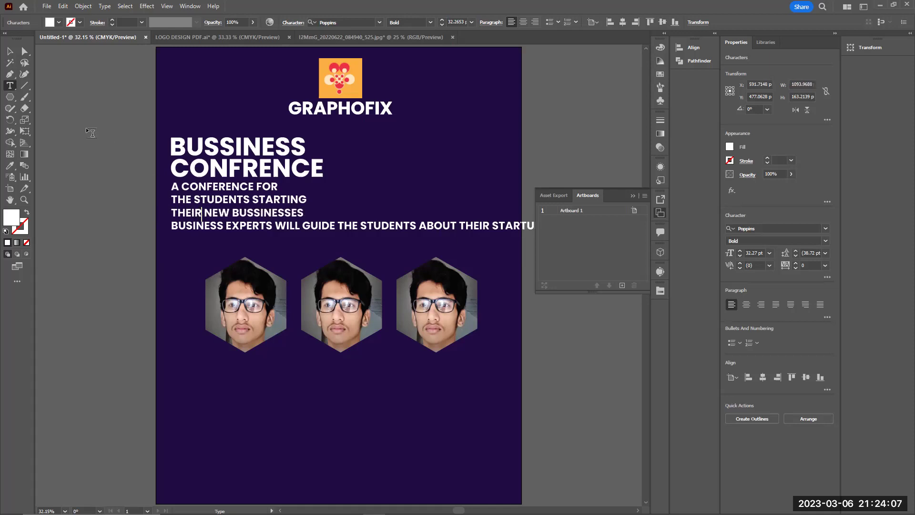
left_click(10, 51)
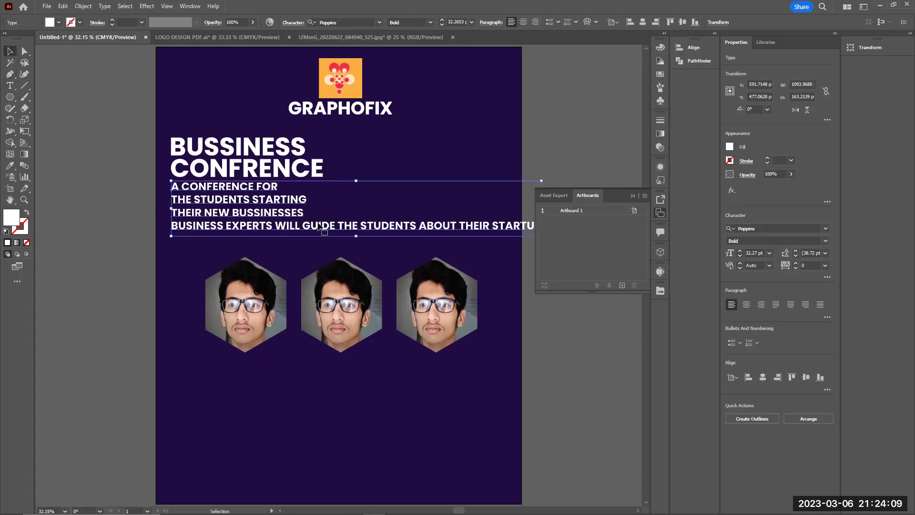
Step: Split the long fourth tagline line into three, breaking before "GUIDE THE STUDENTS" and before "ABOUT THEIR STARTUP"
double_click(305, 226)
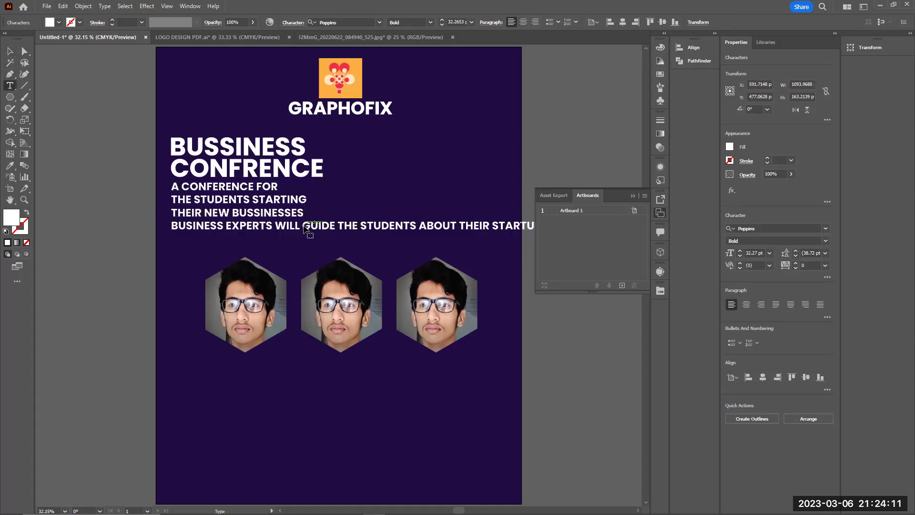
key("Return")
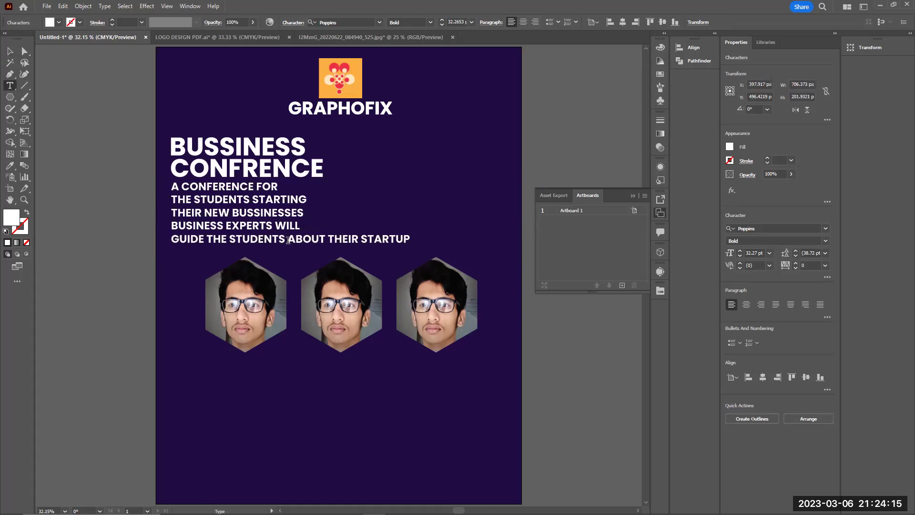
key("Return")
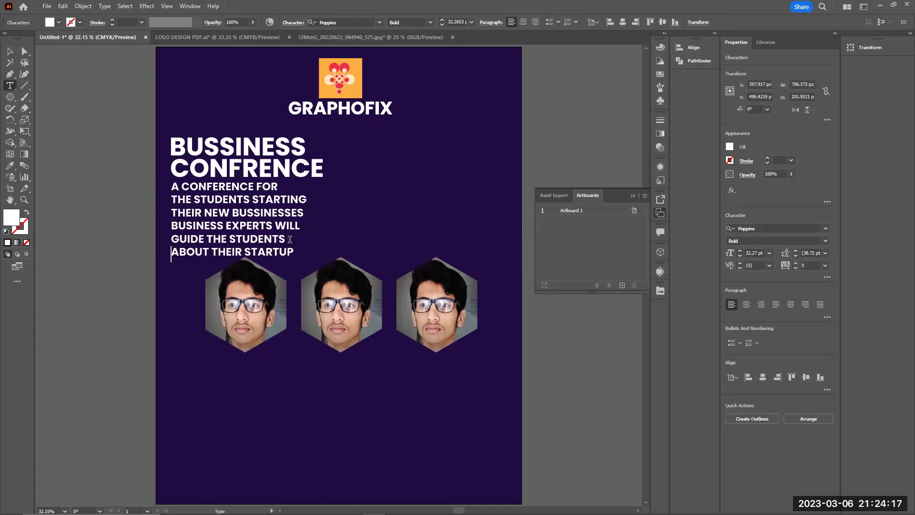
Step: Shrink the six-line tagline to about 27 pt and move the portrait row down to leave a gap beneath it
left_click(12, 52)
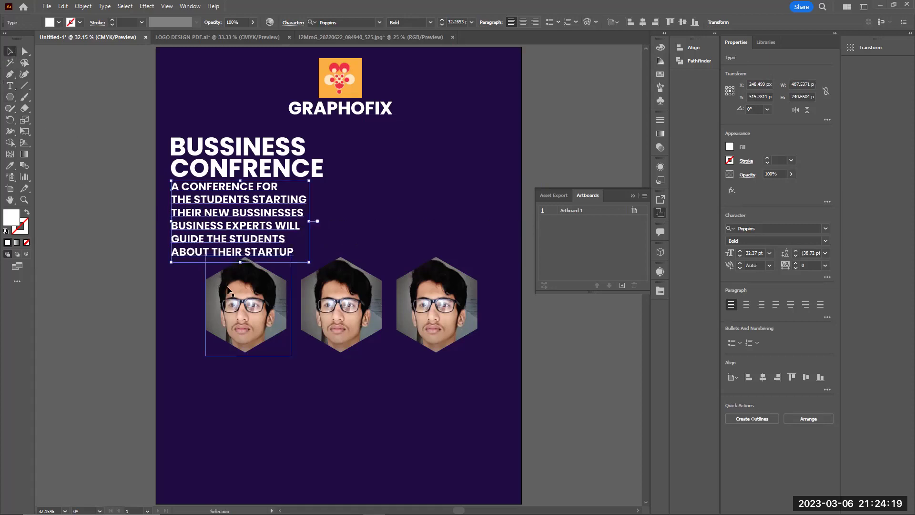
left_click_drag(308, 263, 286, 248)
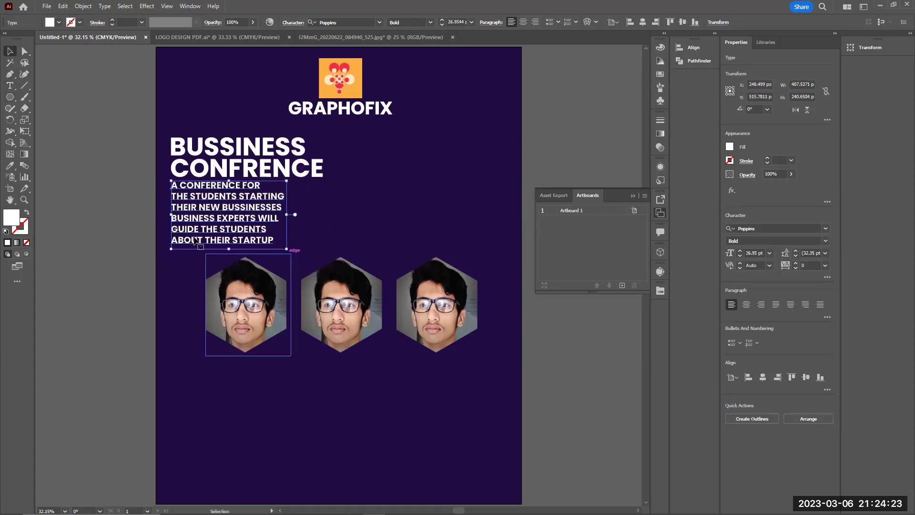
left_click(133, 227)
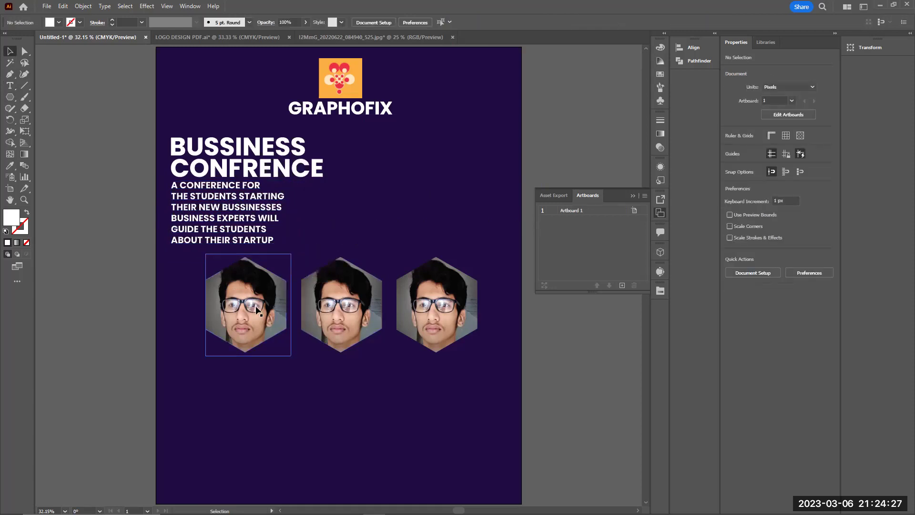
left_click_drag(337, 299, 337, 328)
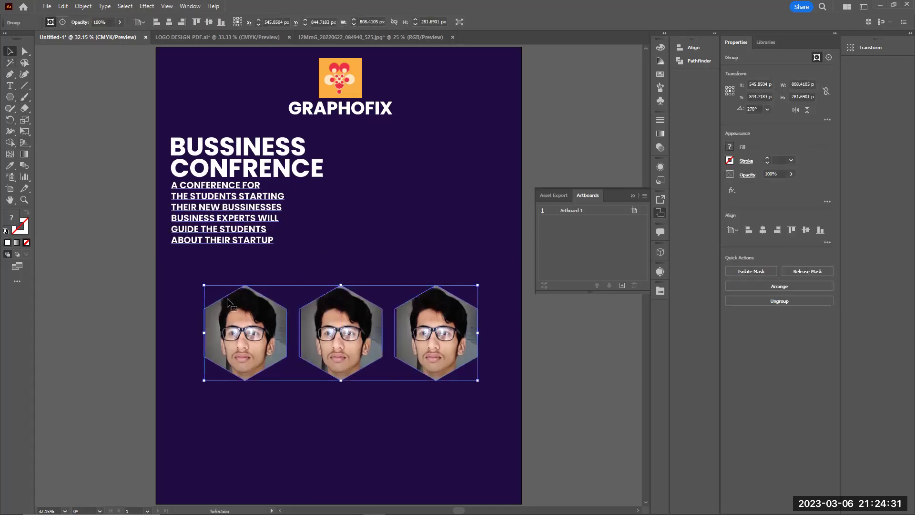
Step: Add the speaker's first name in white capitals as a centred text line below the first portrait
left_click(15, 88)
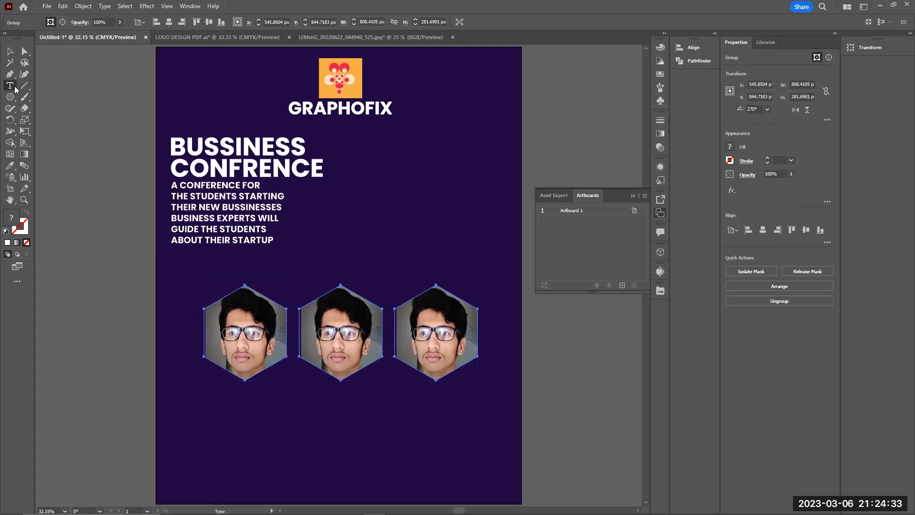
left_click(247, 406)
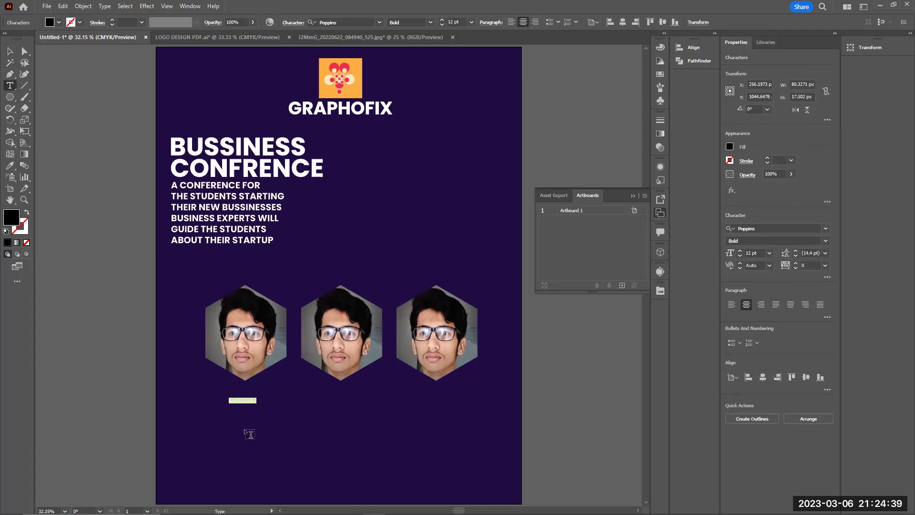
double_click(9, 223)
left_click_drag(362, 209, 317, 197)
left_click(544, 205)
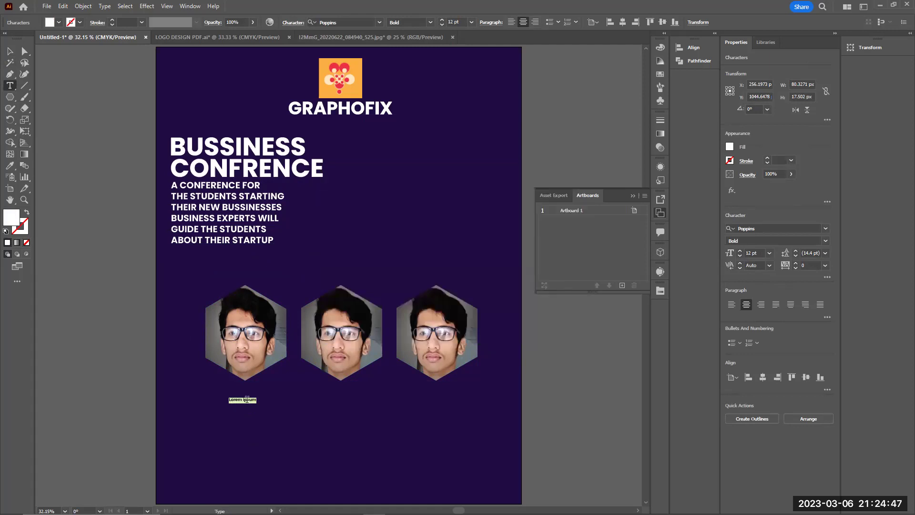
type("ABDULLAH")
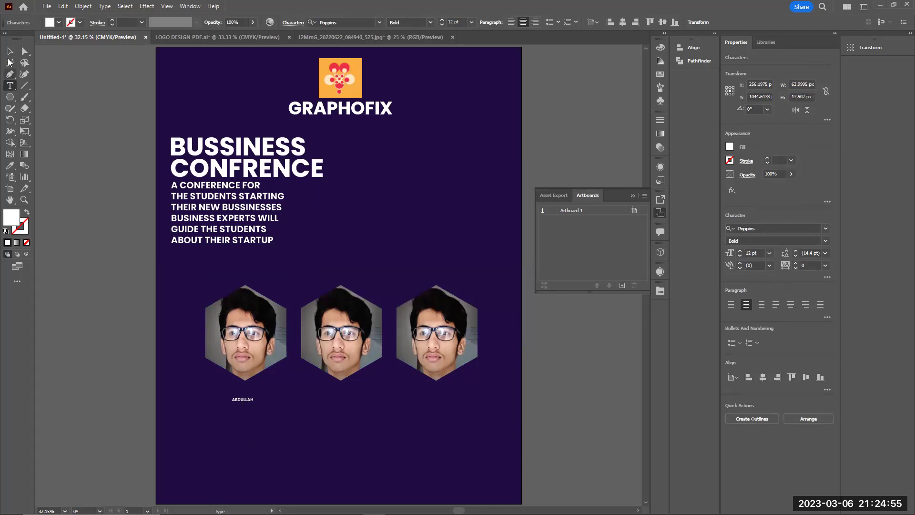
Step: Enlarge the speaker's name to about 42 pt beneath the first portrait and place a copy directly below it
left_click(9, 54)
left_click_drag(253, 405, 325, 418)
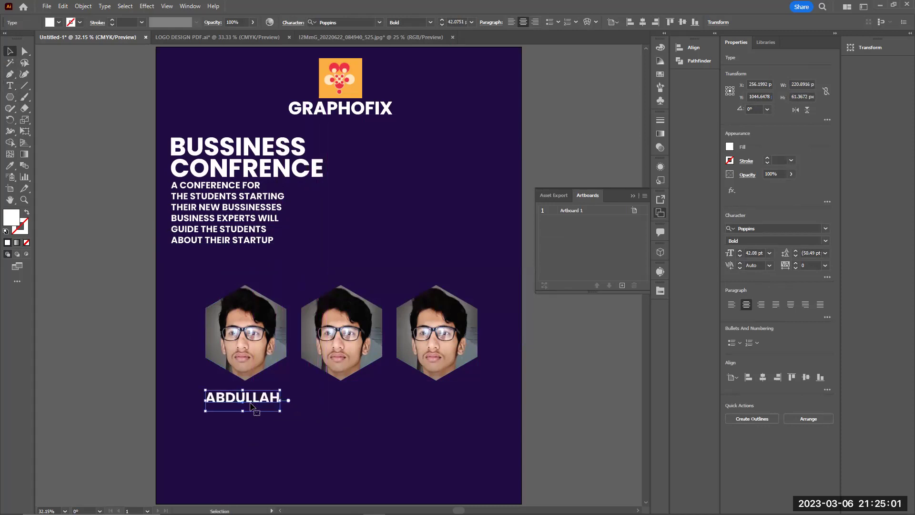
left_click_drag(250, 403, 229, 408)
Step: Replace the text of the lower name copy with the job title "MARKETING EXPERT"
key("t")
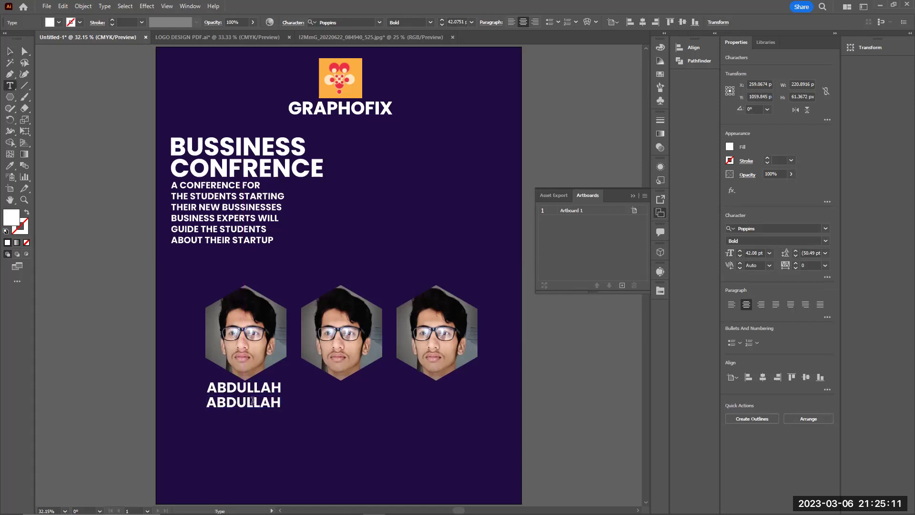
left_click(253, 401)
double_click(253, 401)
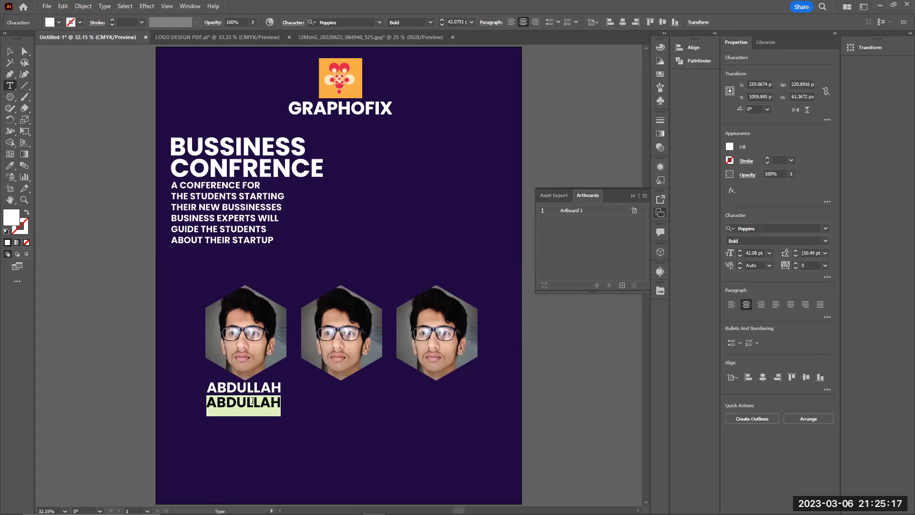
type("Mar")
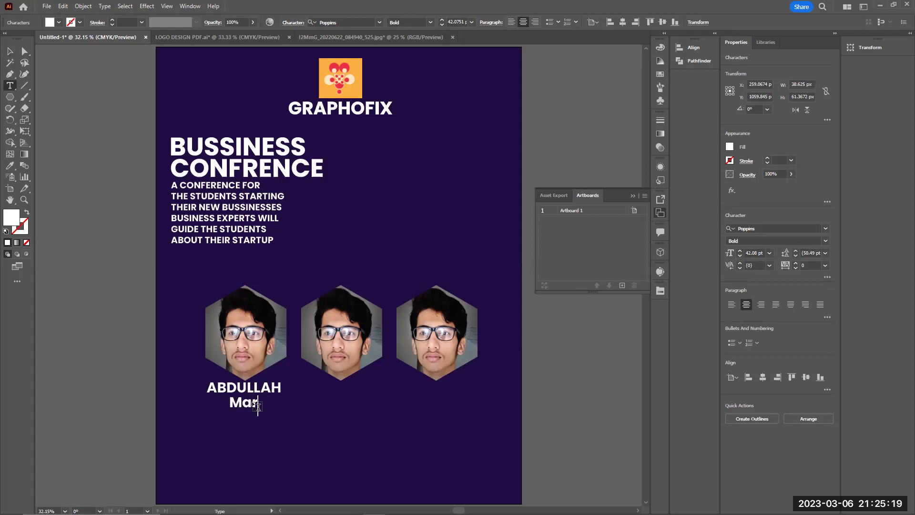
type("keting")
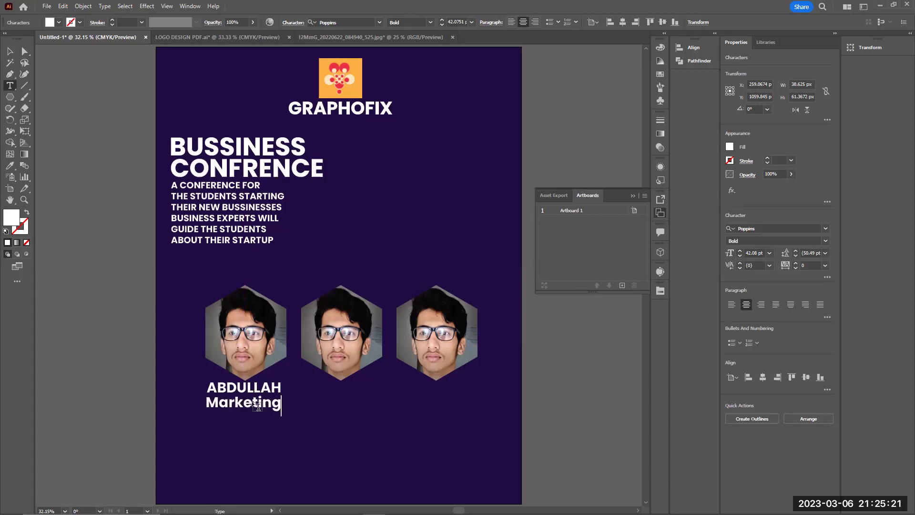
double_click(257, 406)
type("MA")
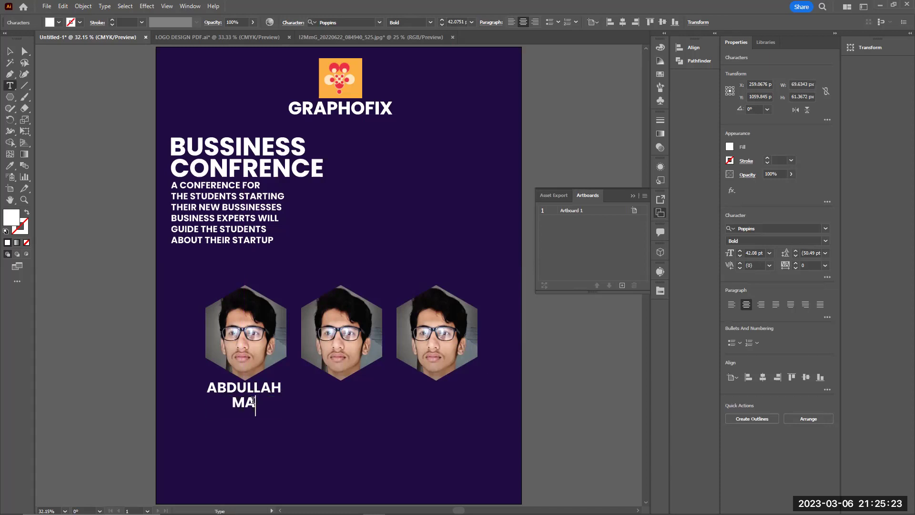
type("RKETING")
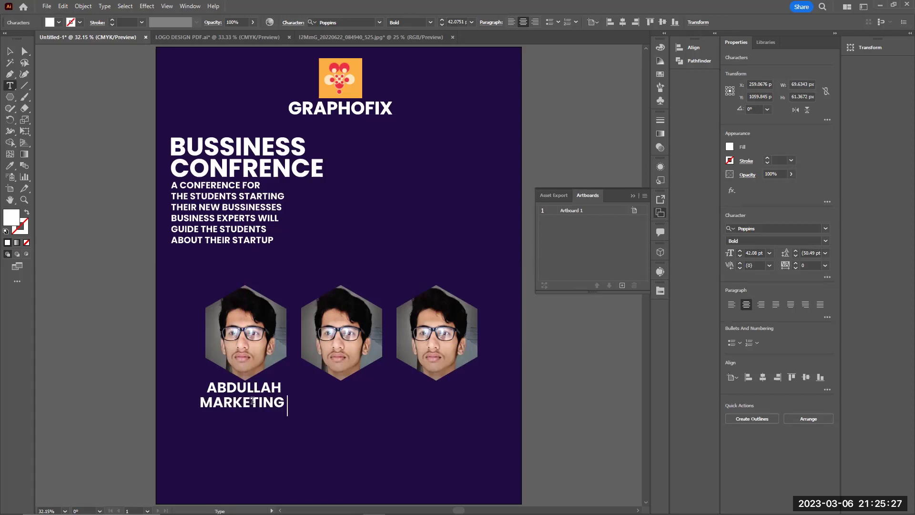
type(" EXPERT")
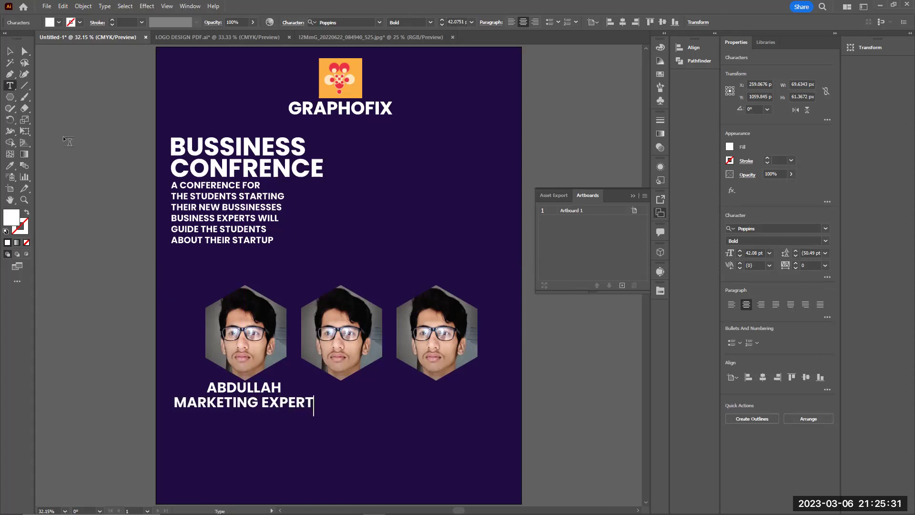
left_click(10, 51)
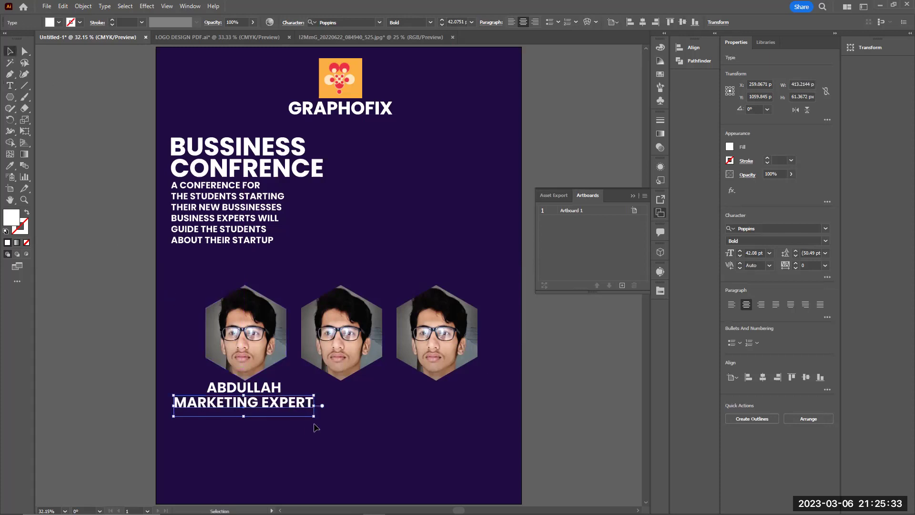
Step: Shrink the job title under the first portrait to about 34 pt and set its font to Bahnschrift Regular
left_click_drag(313, 418, 292, 411)
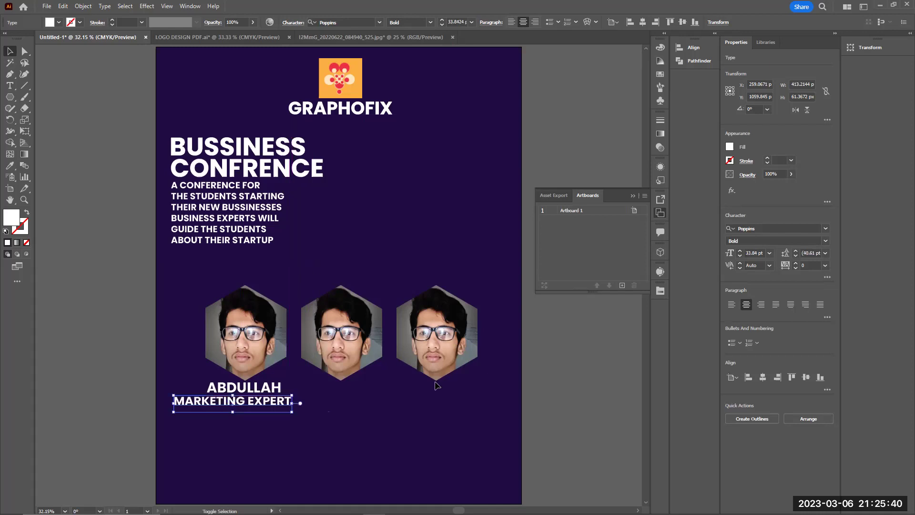
left_click(826, 241)
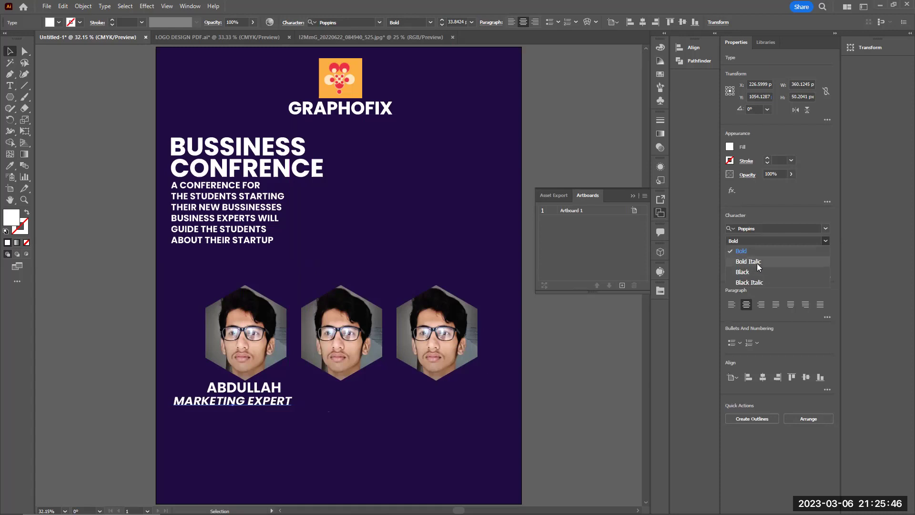
left_click(826, 230)
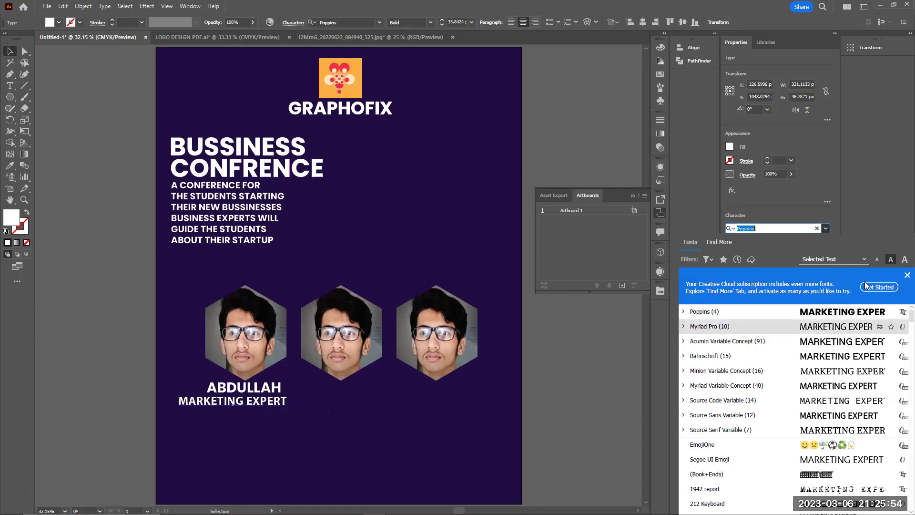
type("LIGHT")
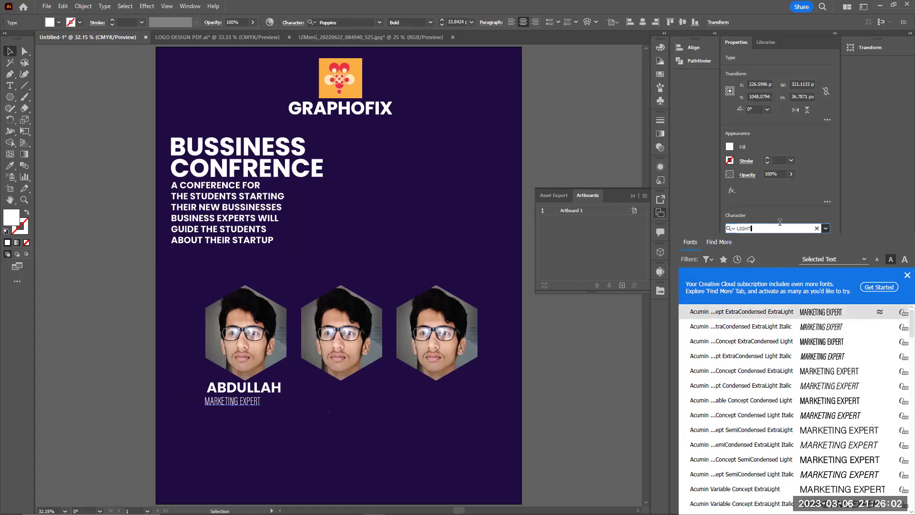
key("BackSpace")
key("BackSpace")
key("BackSpace")
key("BackSpace")
type("REGULAR")
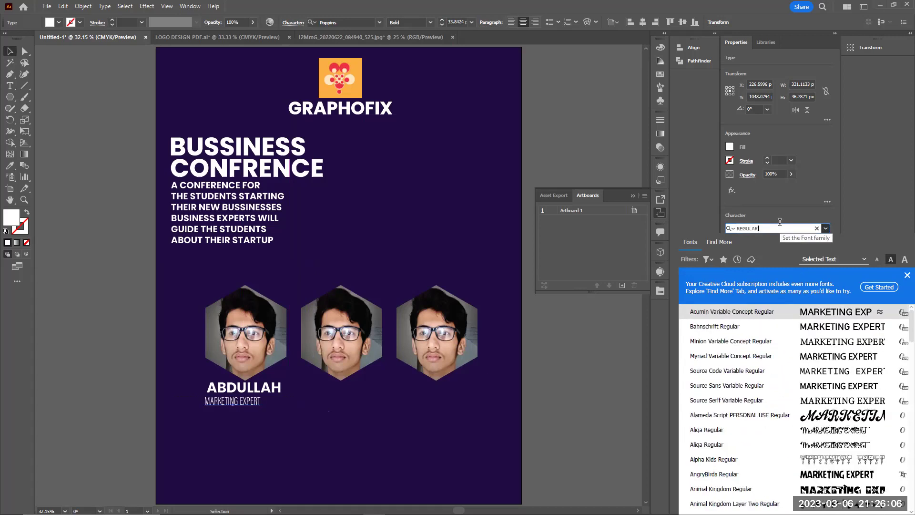
left_click(816, 330)
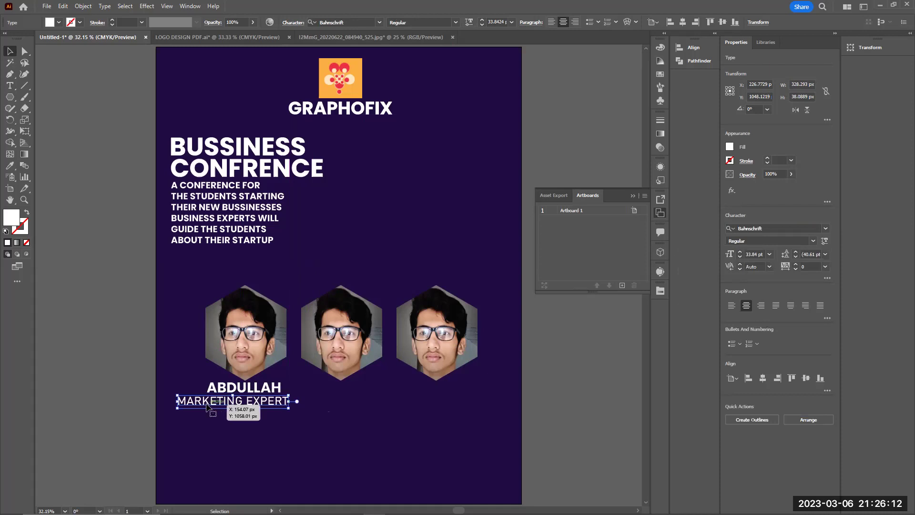
Step: Shrink and reposition the job title to sit directly under the speaker's name and match its width
left_click_drag(205, 406, 233, 404)
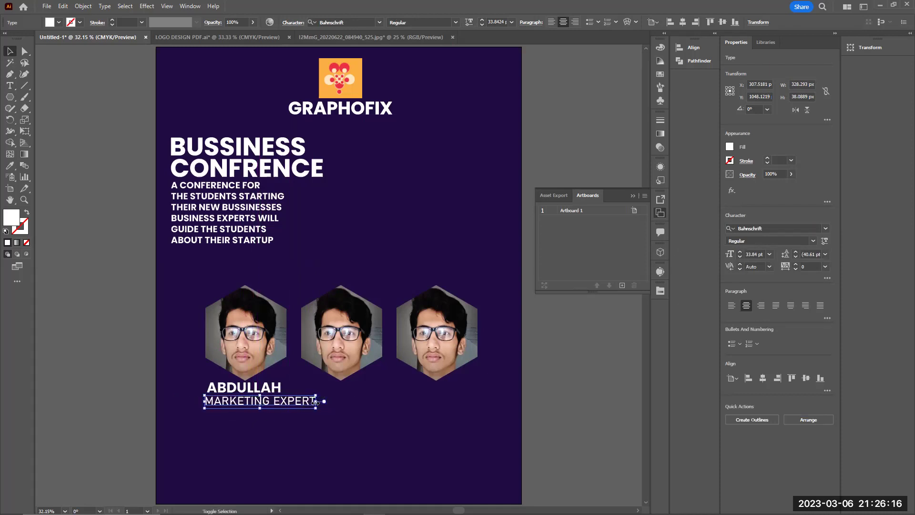
left_click_drag(314, 402, 282, 403)
left_click_drag(203, 406, 260, 400)
left_click(238, 452)
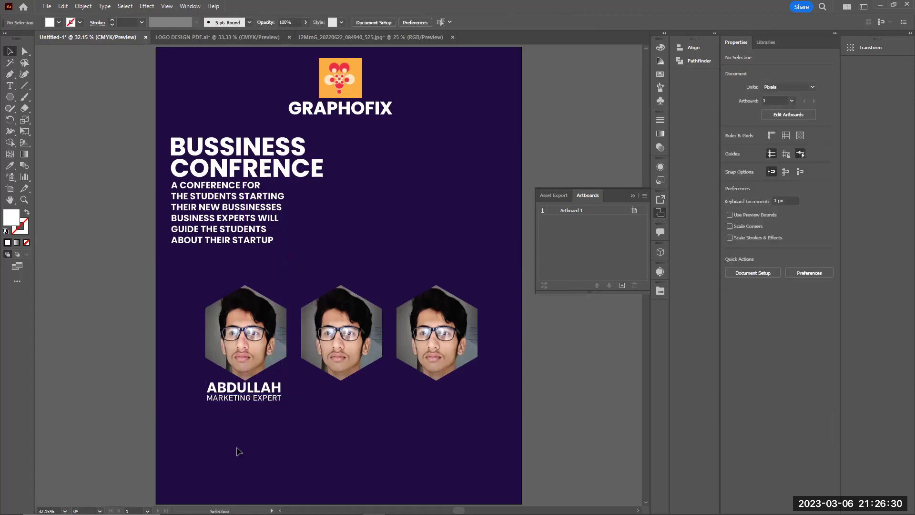
Step: Copy the name and job title caption beneath the second and third portraits
left_click(230, 402)
left_click(243, 387, "shift")
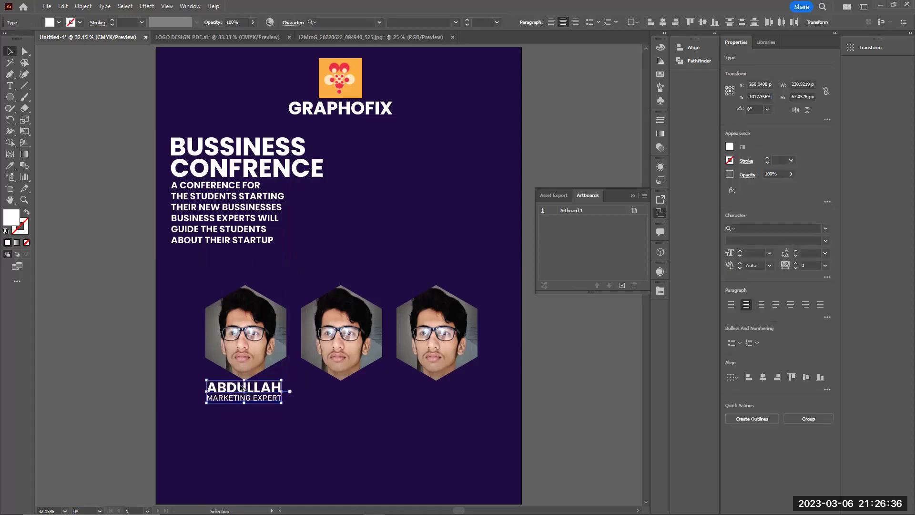
left_click_drag(248, 387, 432, 391)
left_click(350, 431)
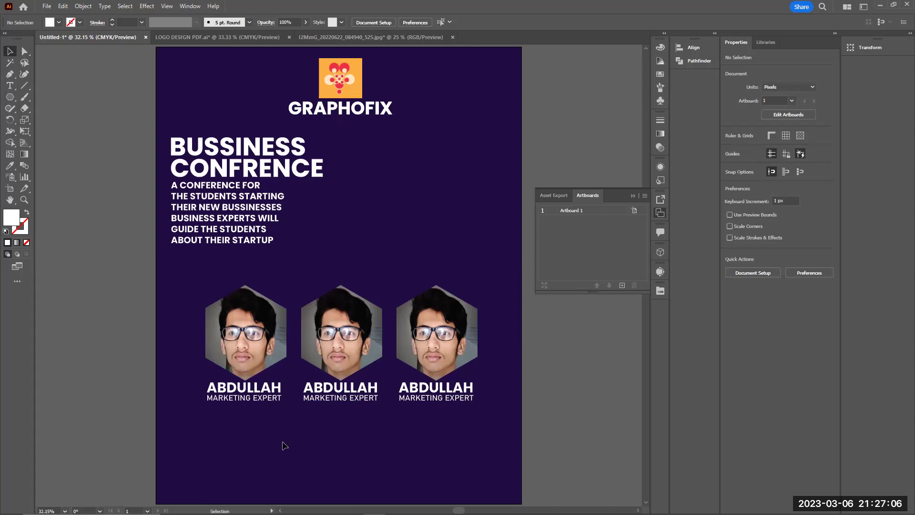
Step: Add the text line "CONTACT FOR REGISTRATION" beside the heading, at the same height as its first word
scroll(428, 488, "down", 3)
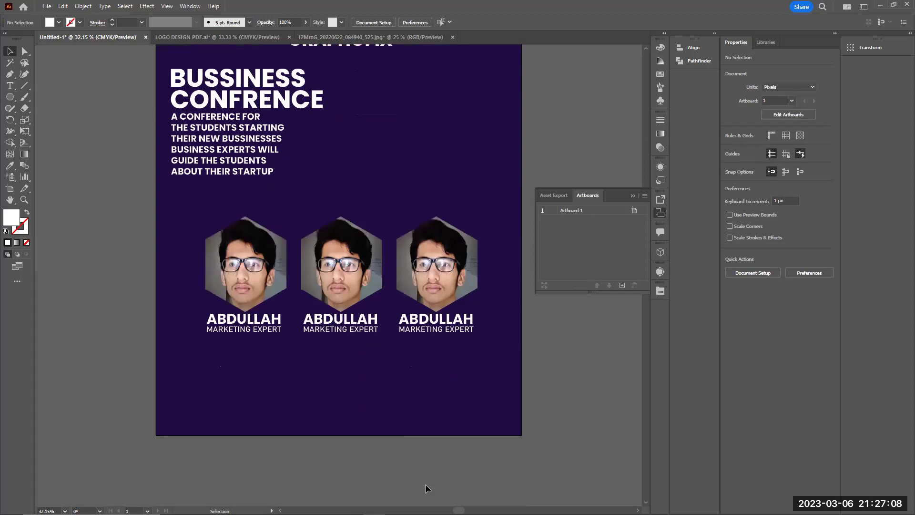
scroll(319, 367, "up", 2)
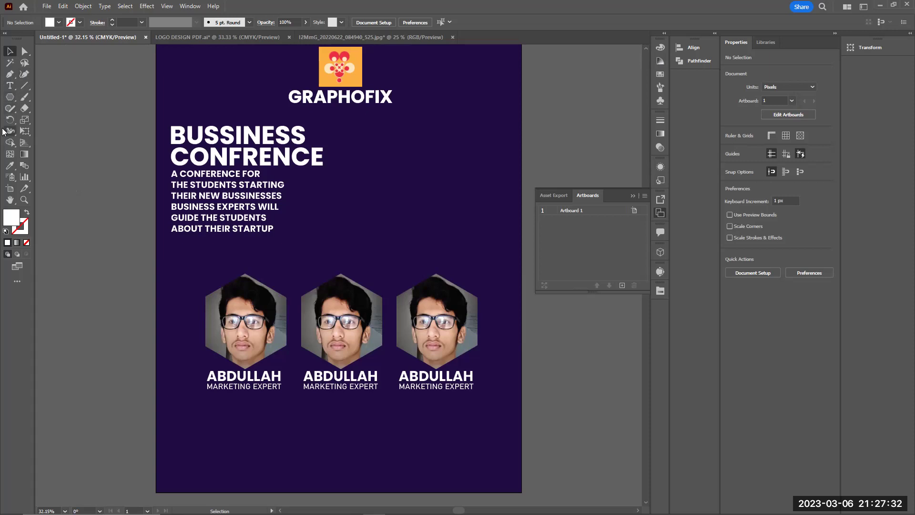
left_click(8, 87)
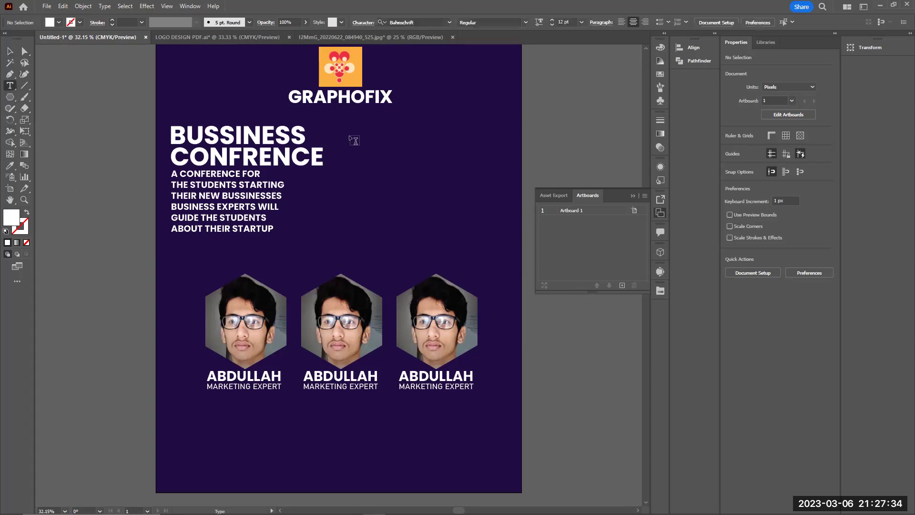
left_click(366, 126)
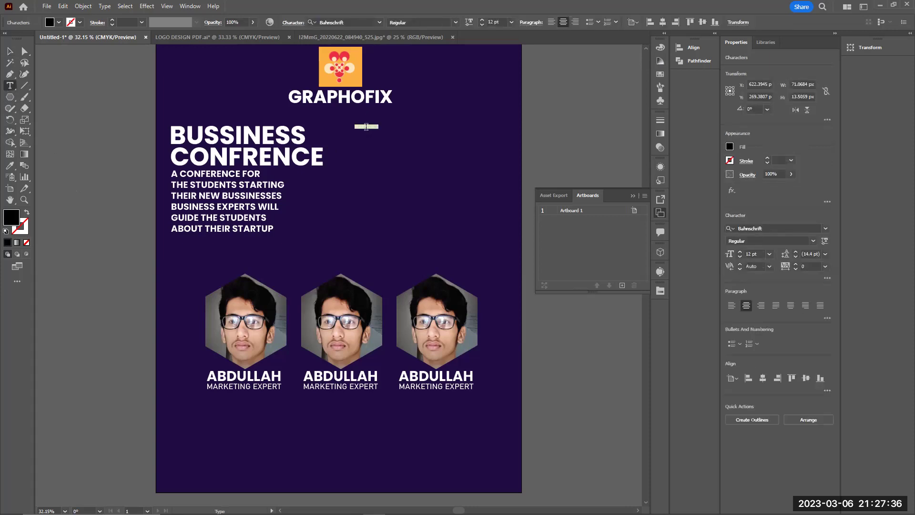
key("BackSpace")
double_click(10, 225)
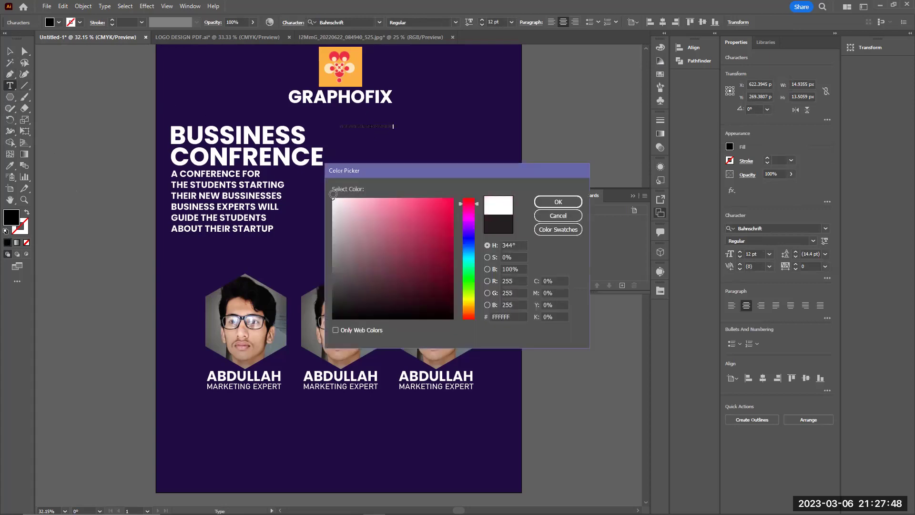
left_click(552, 202)
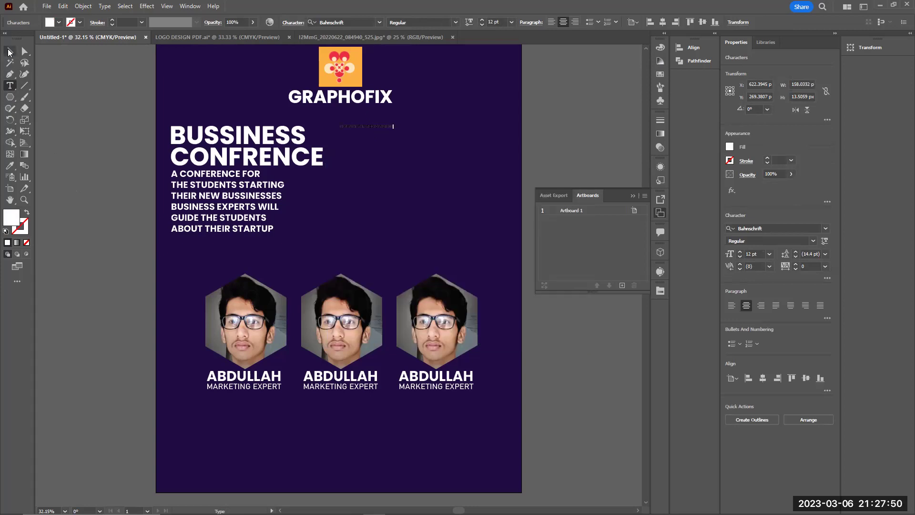
key("Escape")
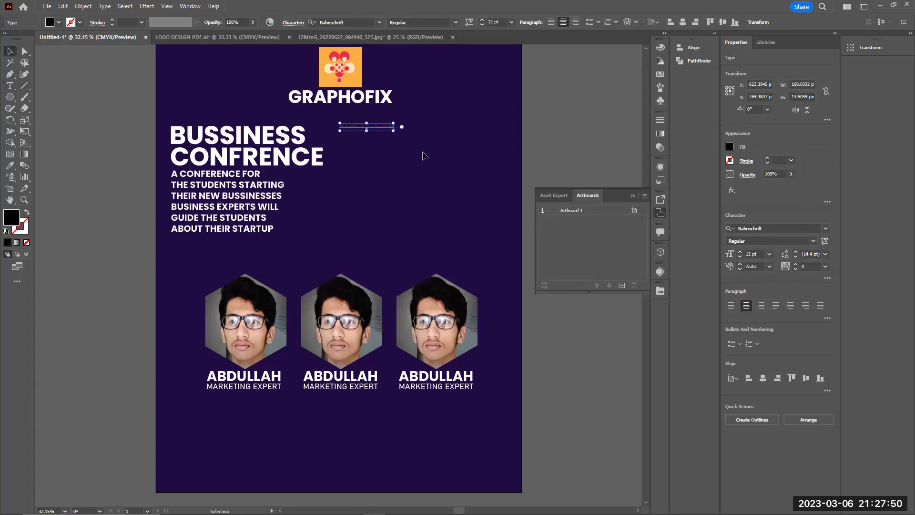
Step: Fill the registration text with near-white F9F9F9 and enlarge it to about 39 pt
double_click(11, 218)
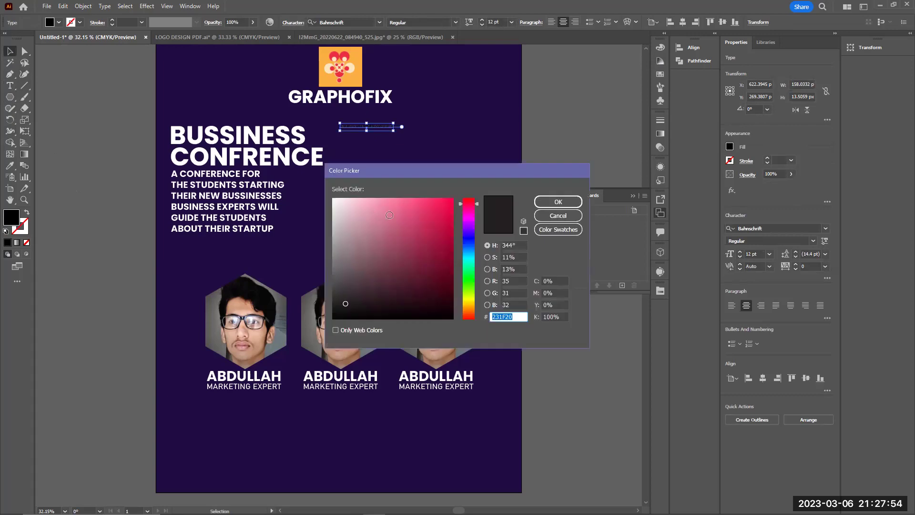
left_click(333, 200)
left_click(542, 202)
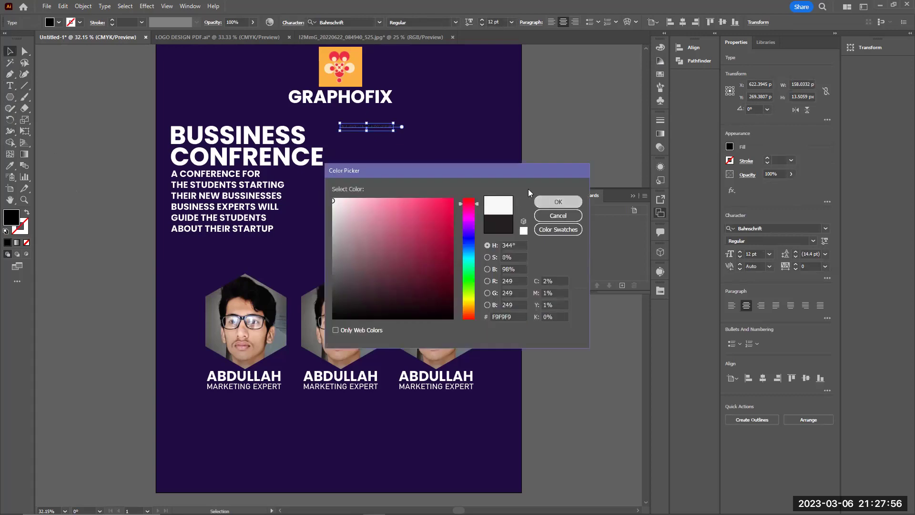
left_click_drag(393, 129, 514, 139)
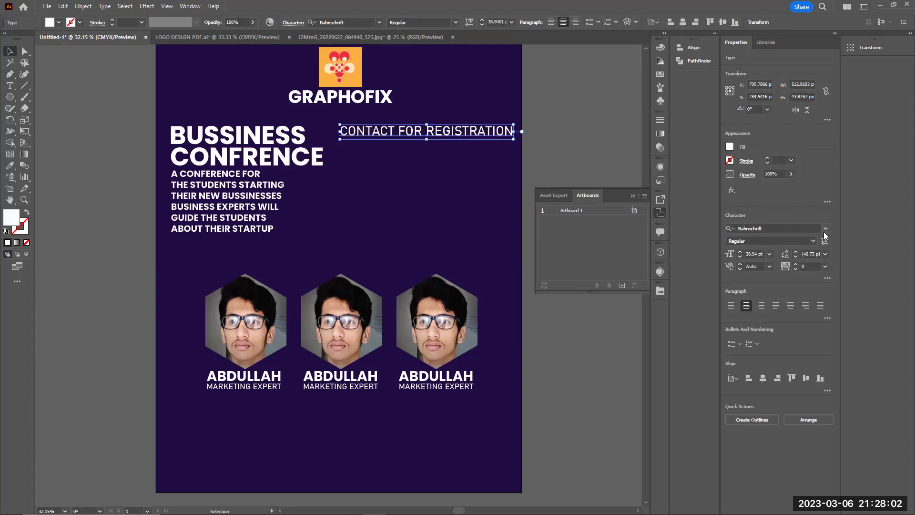
Step: Change the registration text's font to Poppins Bold
left_click(827, 229)
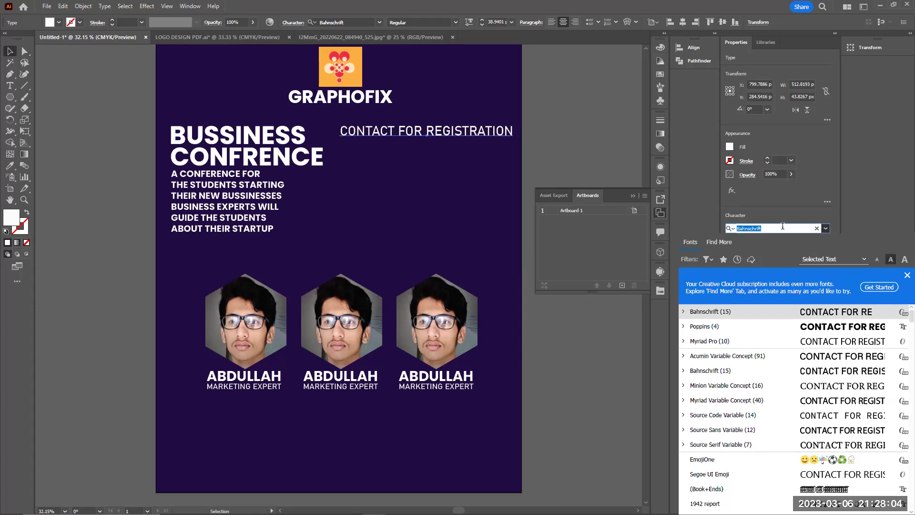
type("poppins")
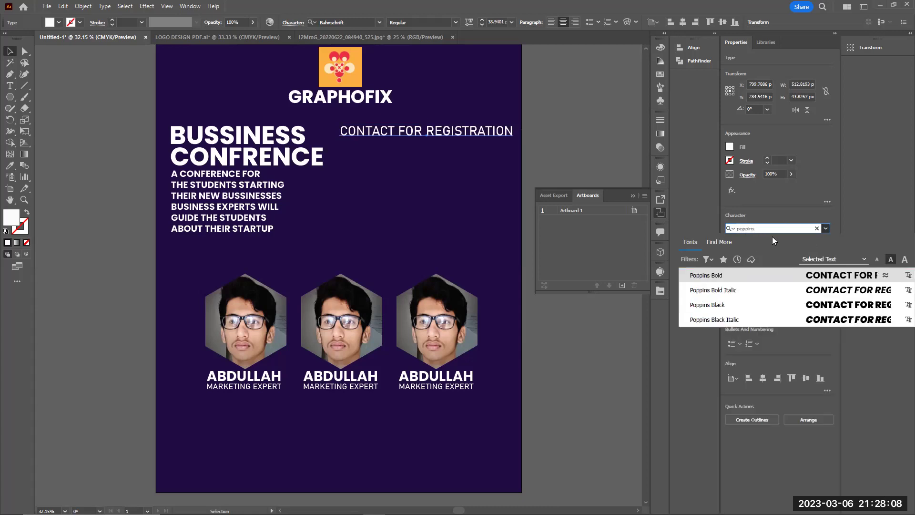
left_click(728, 277)
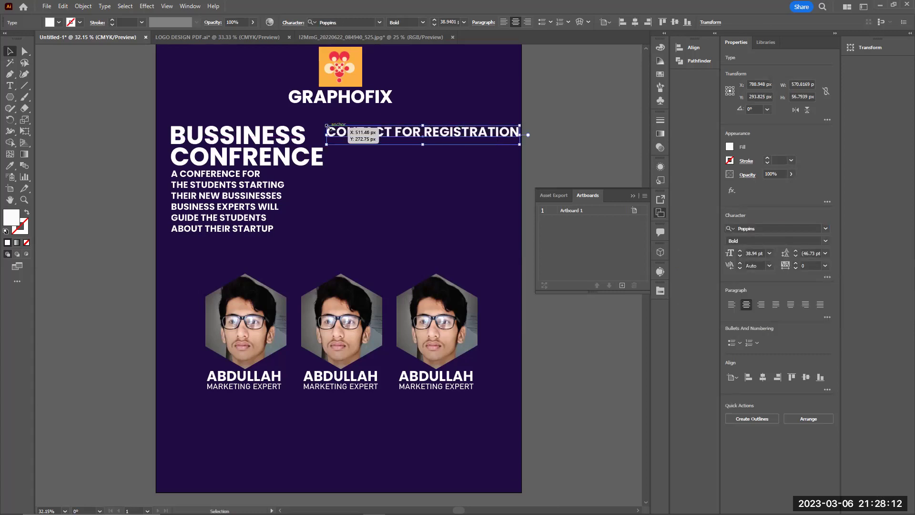
Step: Break the registration text into two lines before "REGISTRATION" and enlarge it to about 45 pt below the heading's level
double_click(422, 128)
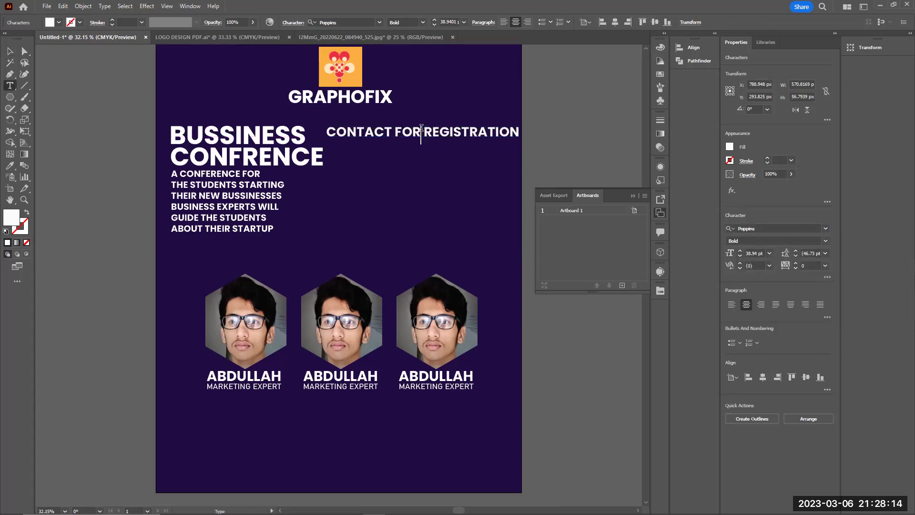
key("BackSpace")
key("Return")
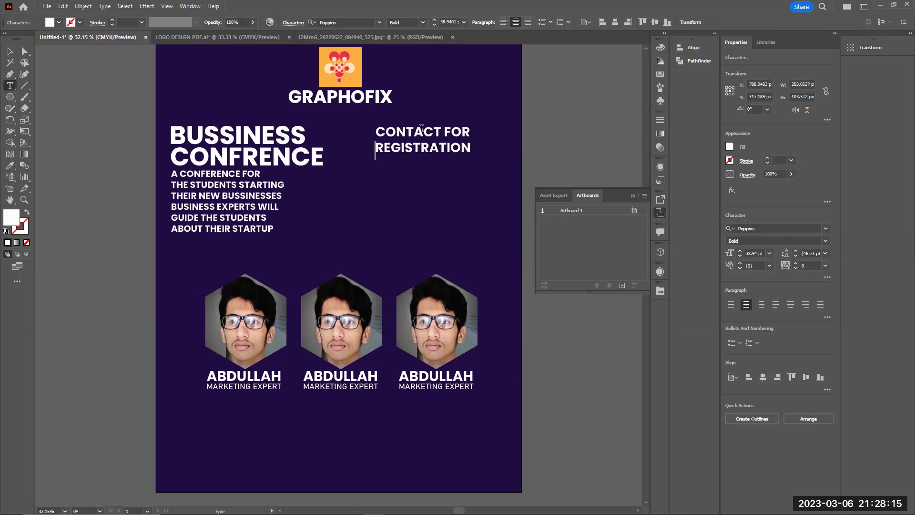
left_click(10, 50)
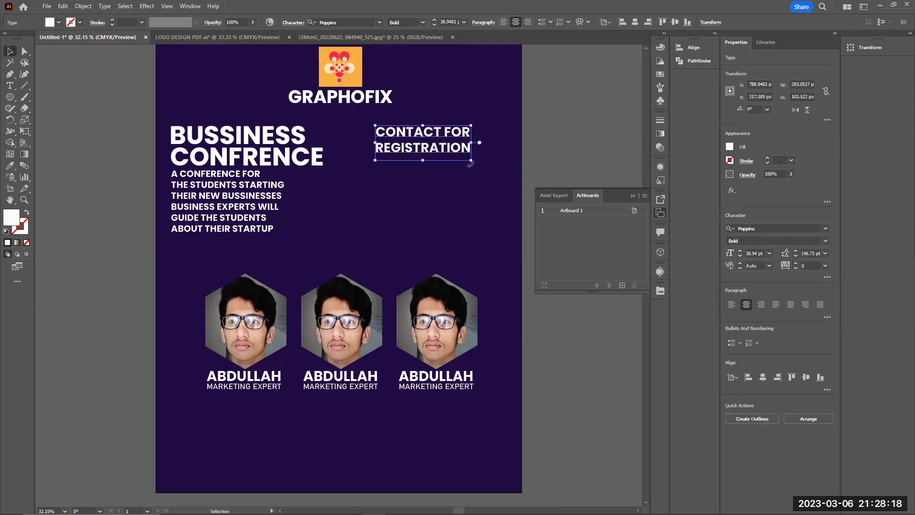
left_click_drag(470, 162, 446, 196)
Step: Move "CONFRENCE" onto one line with "BUSSINESS" and centre the two-word heading horizontally on the artboard
left_click(283, 158)
left_click_drag(283, 157, 432, 137)
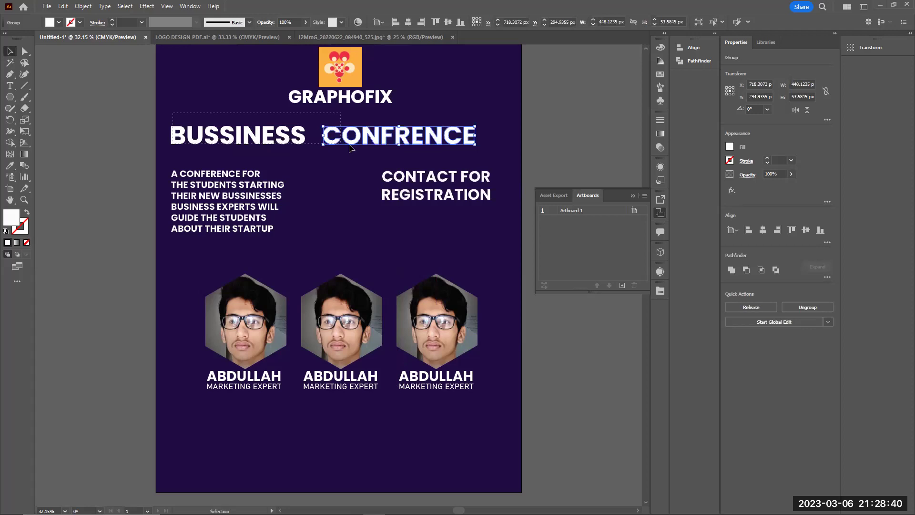
left_click(263, 132, "shift")
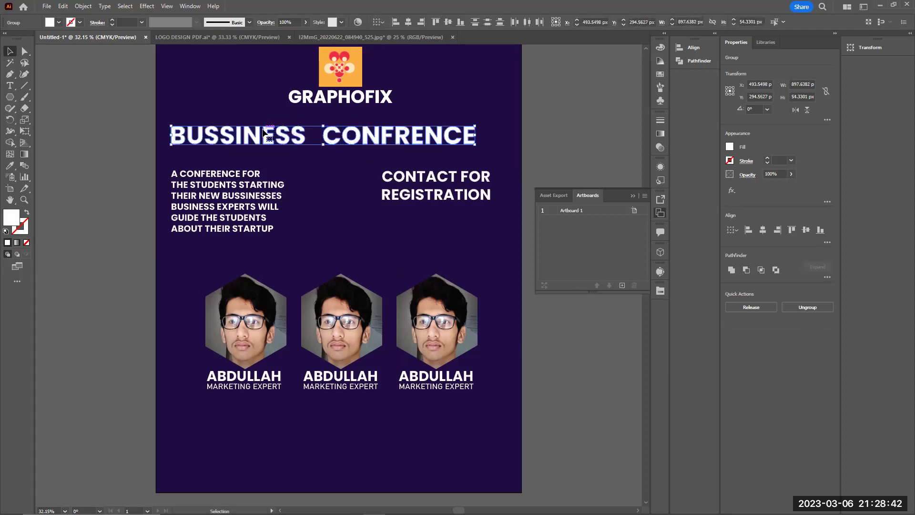
key("ctrl+shift+o")
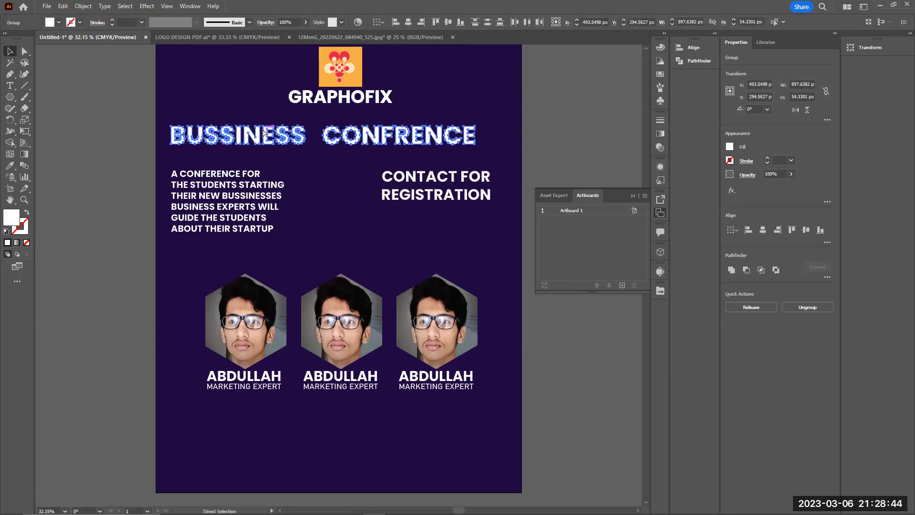
key("v")
left_click(409, 22)
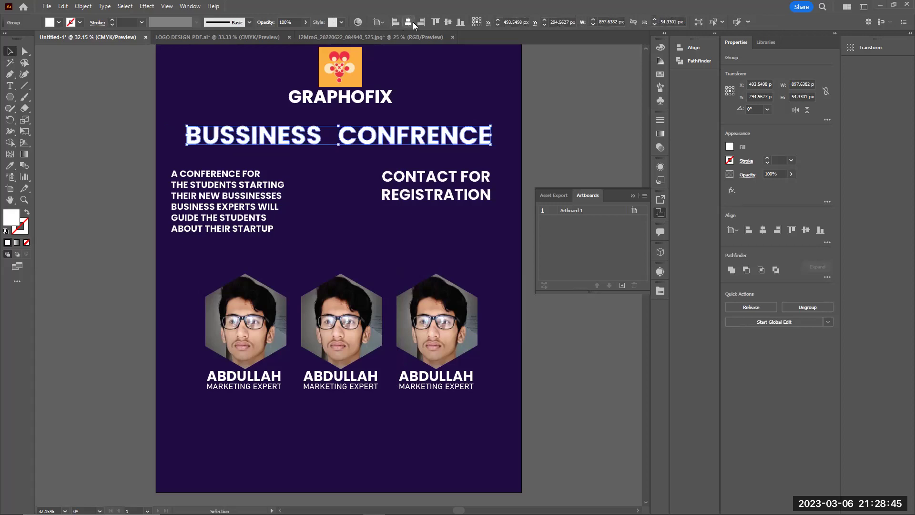
left_click(303, 162)
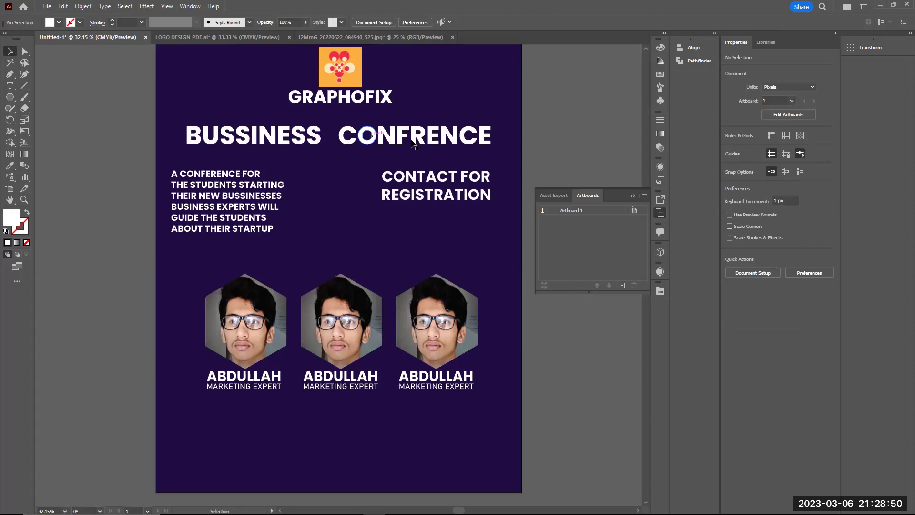
Step: Move the tagline directly beneath "BUSSINESS" and the registration text directly beneath "CONFRENCE"
left_click_drag(233, 177, 248, 159)
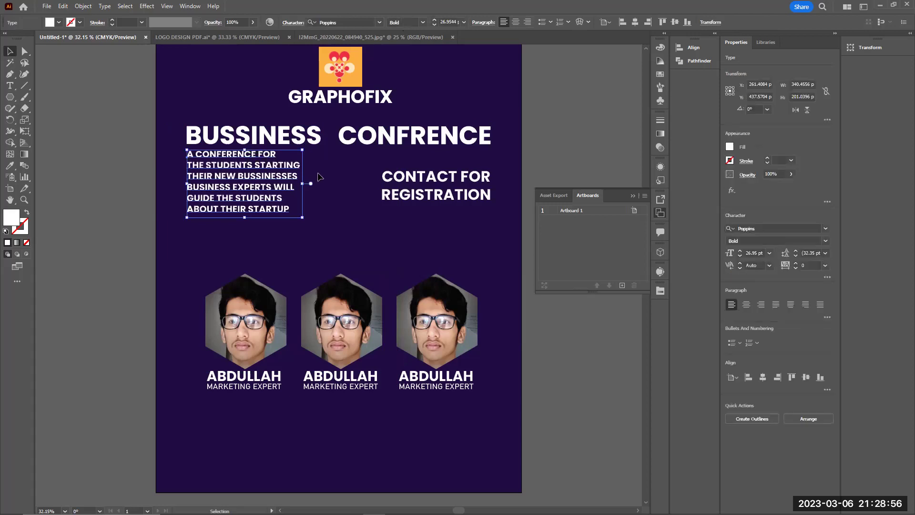
left_click(319, 177)
left_click_drag(425, 177, 425, 161)
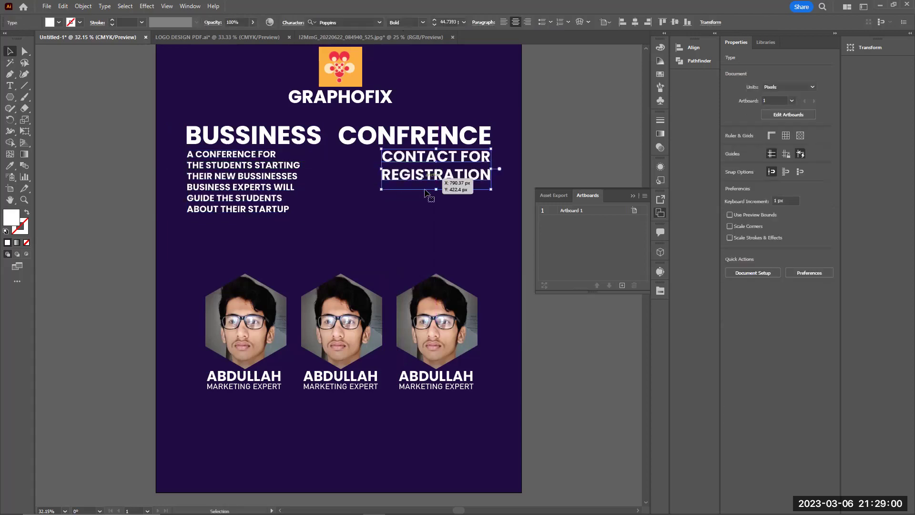
left_click(426, 201)
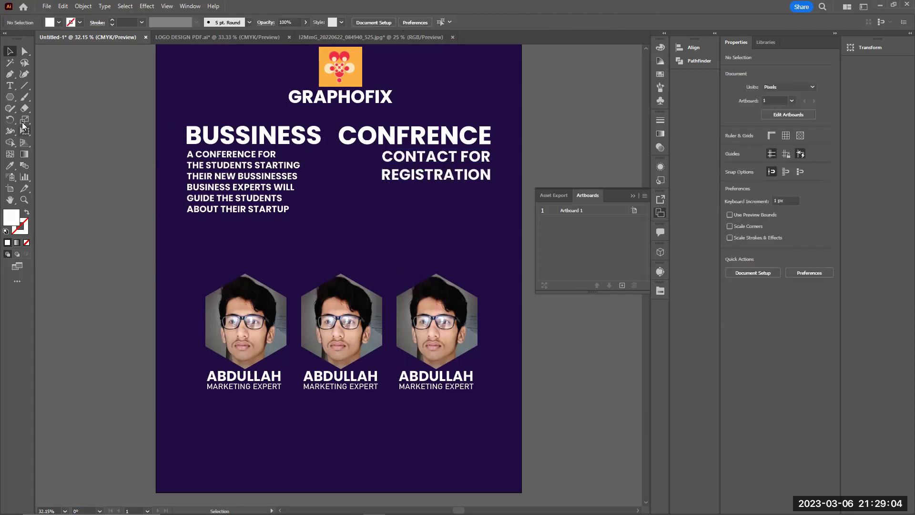
Step: Add the registration phone number as Poppins Bold text below "REGISTRATION" and fill it with white (FFFFFF)
left_click(10, 86)
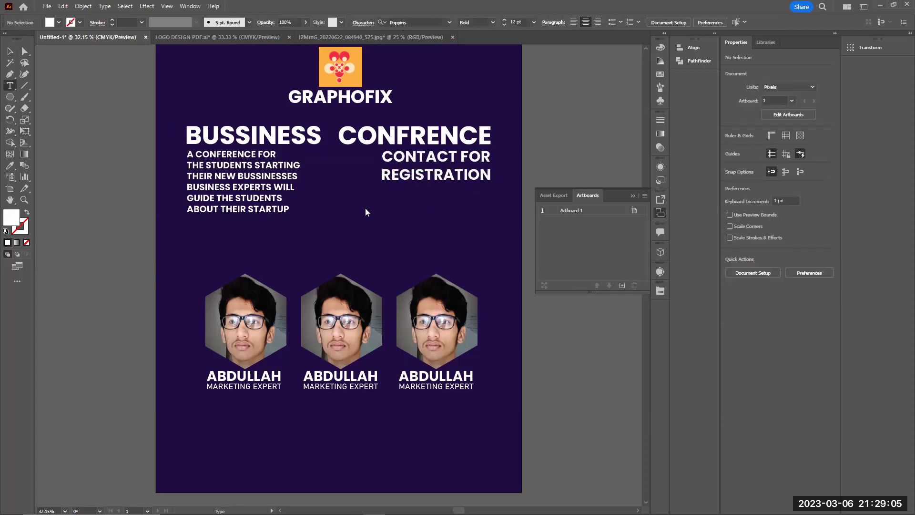
left_click(383, 190)
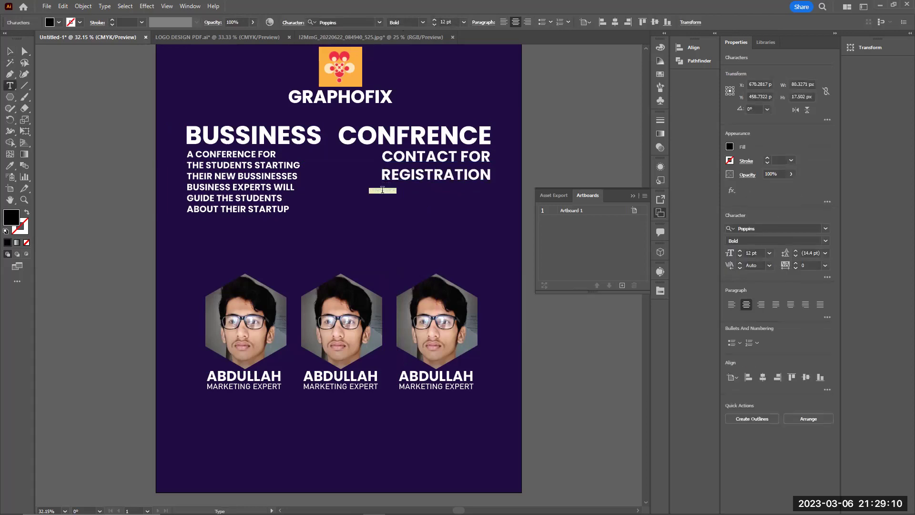
key("BackSpace")
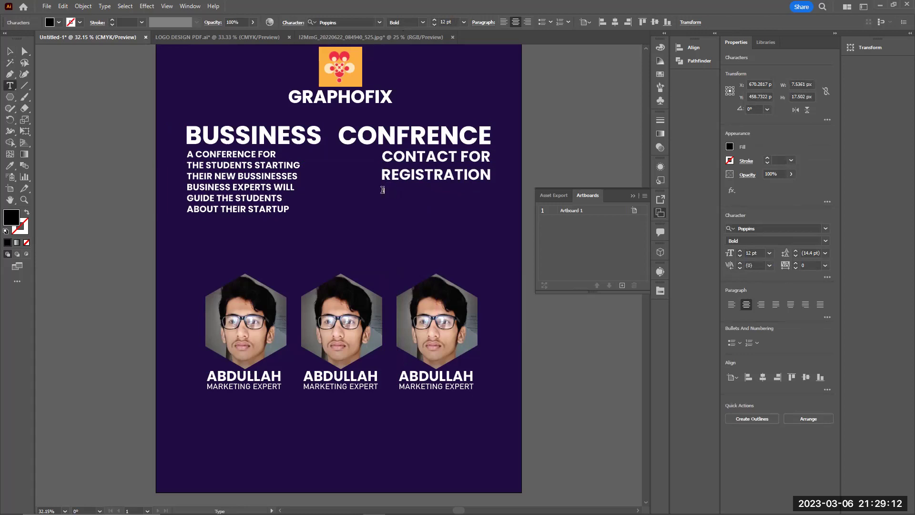
left_click(12, 52)
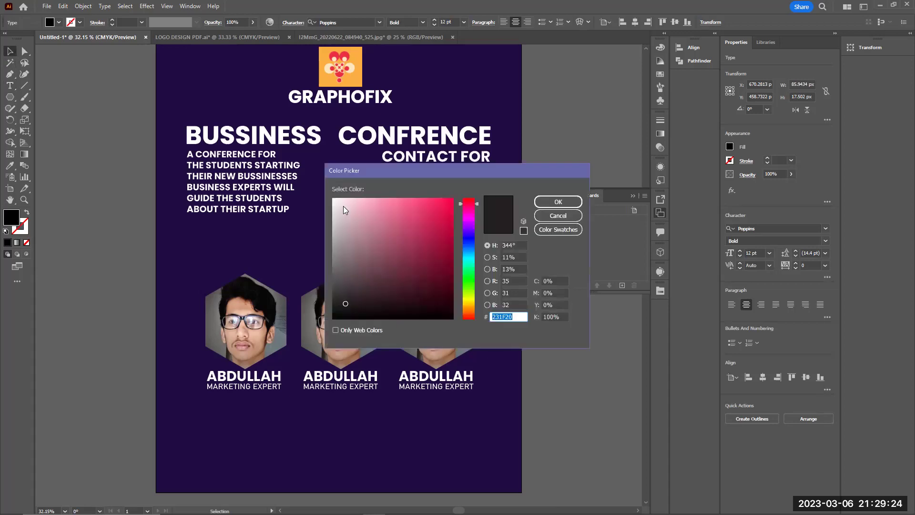
left_click(333, 198)
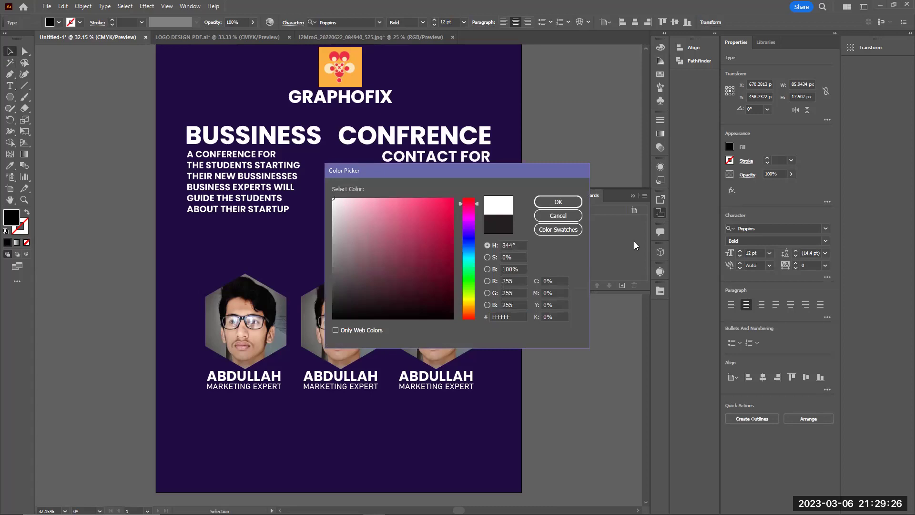
left_click(564, 202)
Step: Enlarge the phone number to the width of "REGISTRATION" and shift the whole contact block slightly down from "CONFRENCE"
left_click_drag(392, 190, 494, 217)
left_click(402, 225)
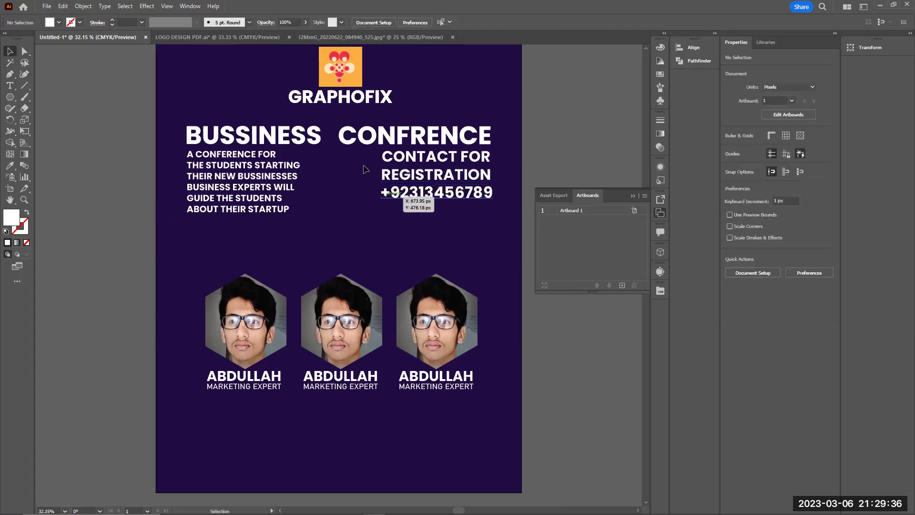
left_click(439, 206)
left_click_drag(450, 176, 451, 189)
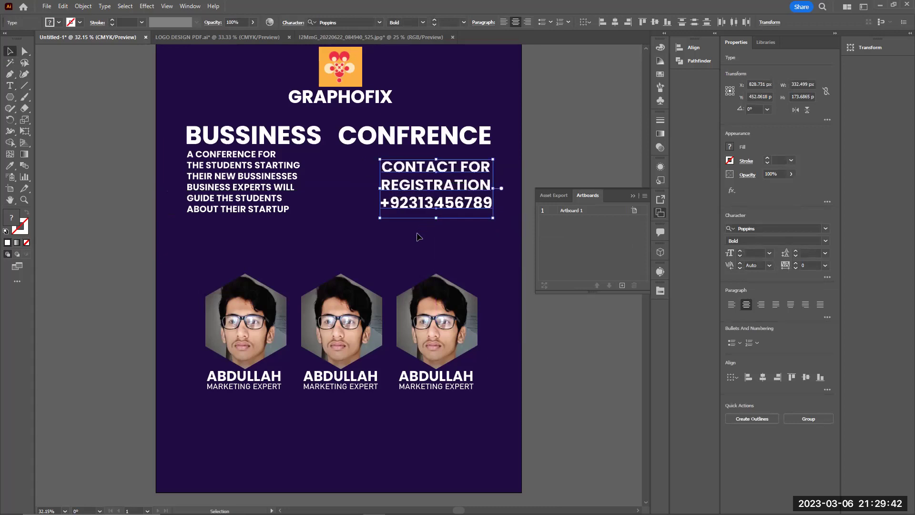
left_click(419, 237)
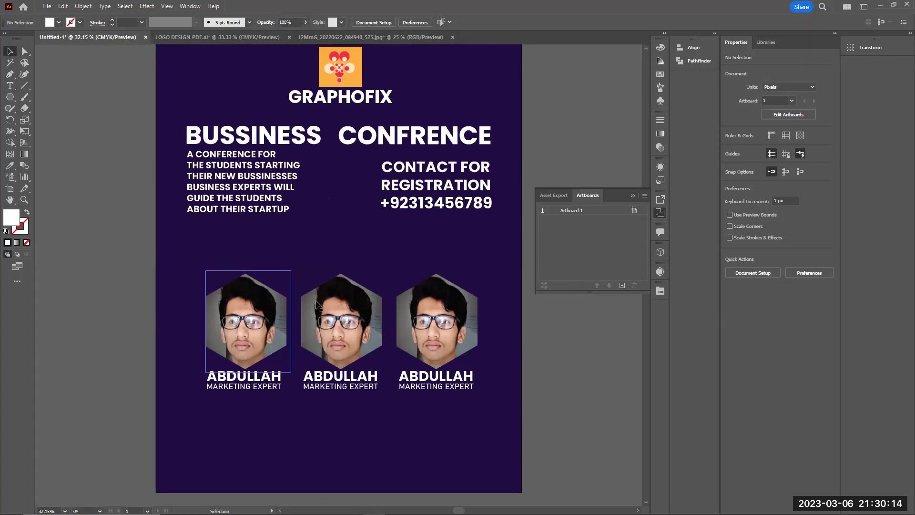
Step: Separate the grouped hexagonal portraits and spread the outer two outward to match the width of the heading
left_click(328, 356)
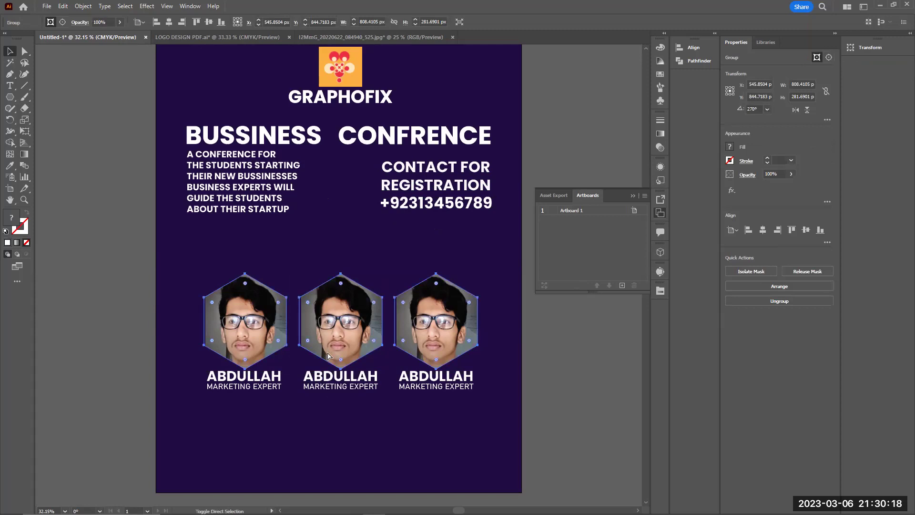
key("ctrl+7")
left_click(298, 450)
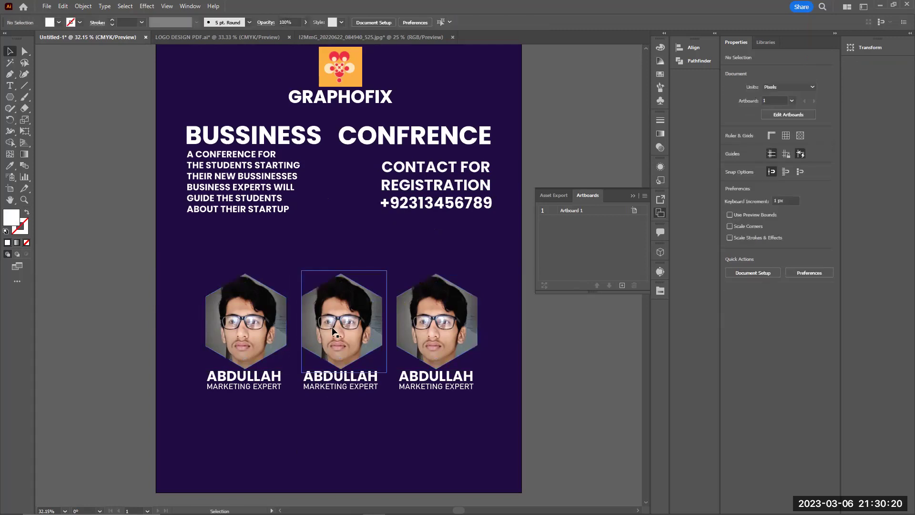
left_click_drag(256, 333, 247, 328)
left_click_drag(420, 346, 440, 348)
left_click_drag(222, 339, 215, 337)
left_click(311, 256)
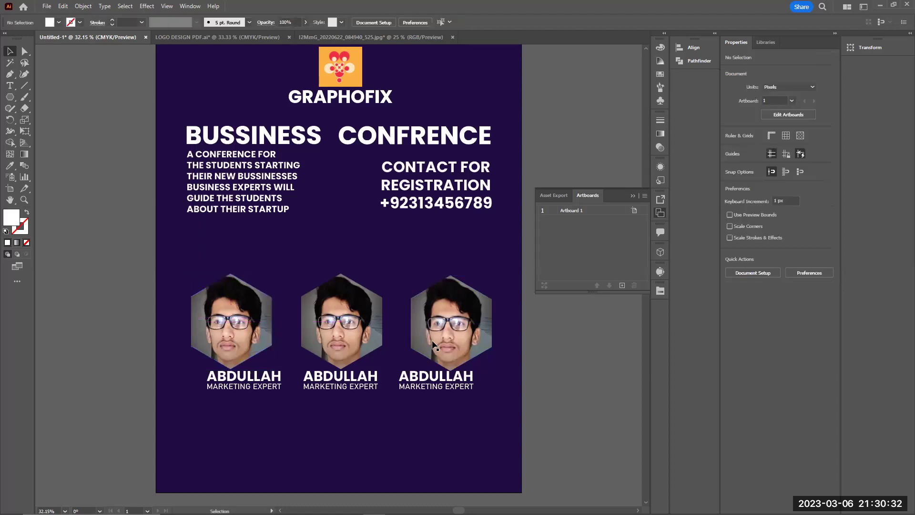
Step: Group the three spread-out hexagonal portraits
left_click_drag(183, 237, 455, 330)
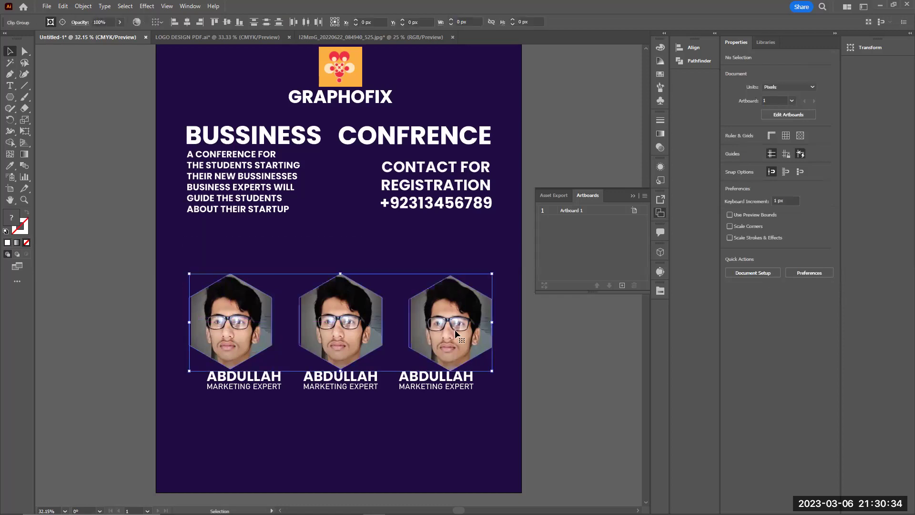
key("v")
left_click(229, 403)
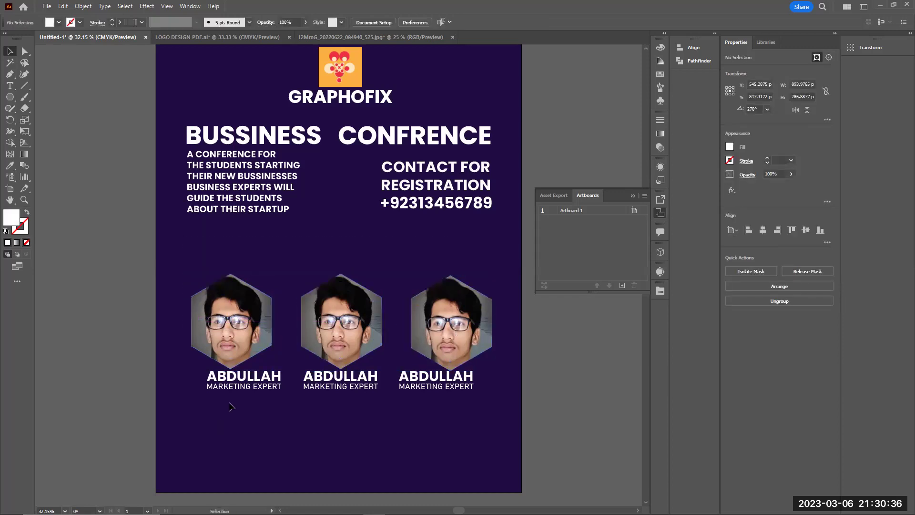
Step: Reposition the speaker captions so that each name and "MARKETING EXPERT" line is centred beneath its portrait
left_click_drag(246, 376, 248, 380)
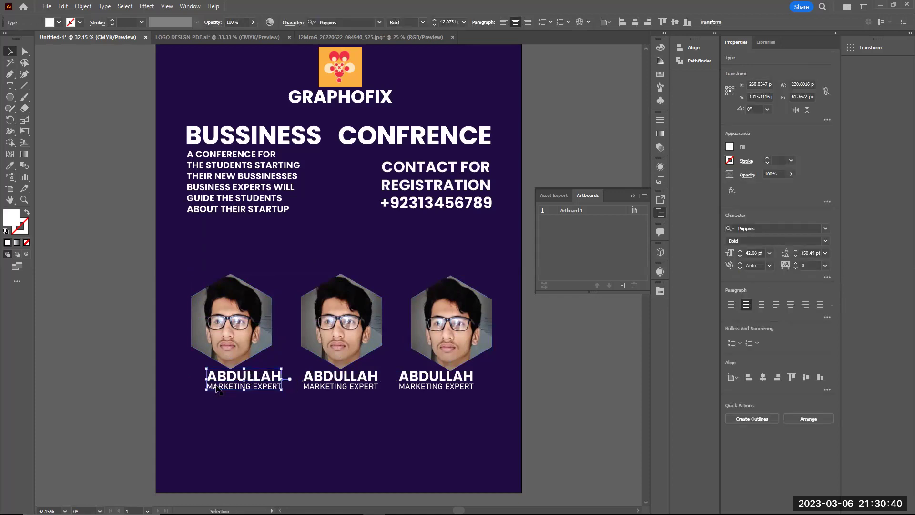
left_click(226, 388, "shift")
left_click_drag(244, 380, 231, 380)
left_click(267, 455)
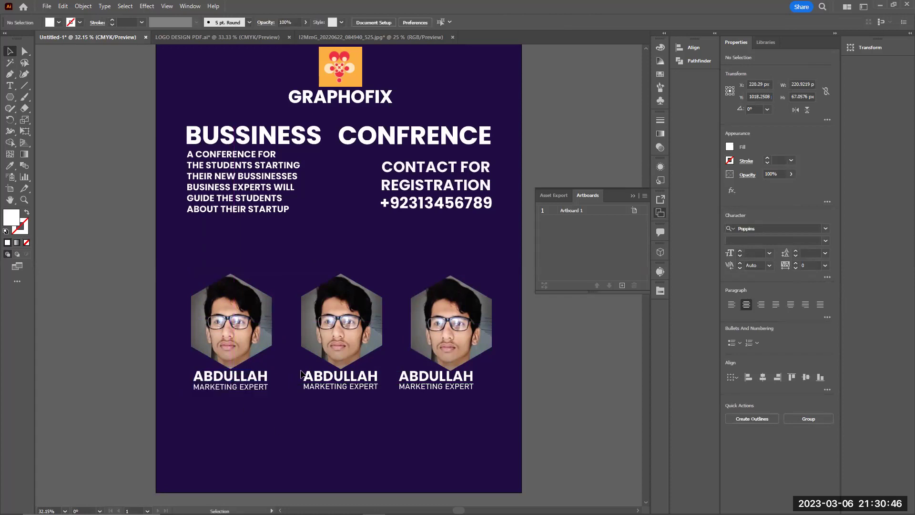
left_click(334, 380)
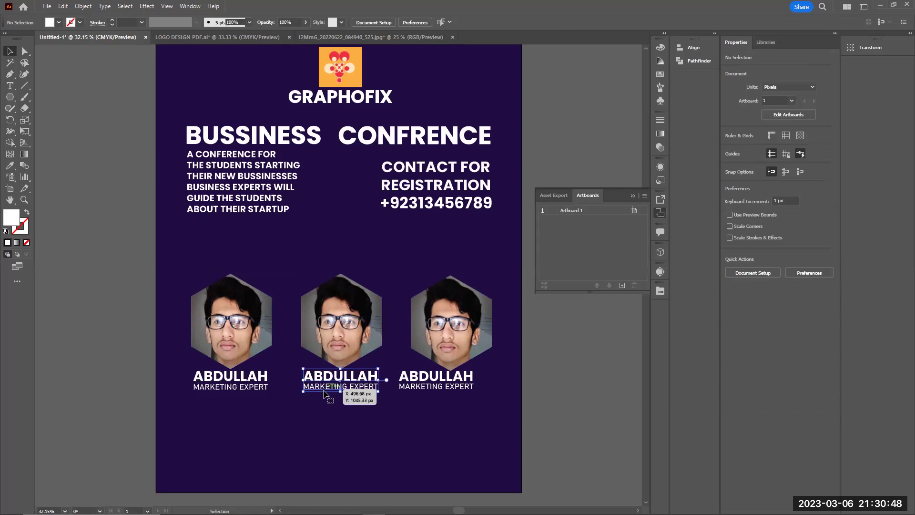
left_click_drag(334, 380, 334, 380)
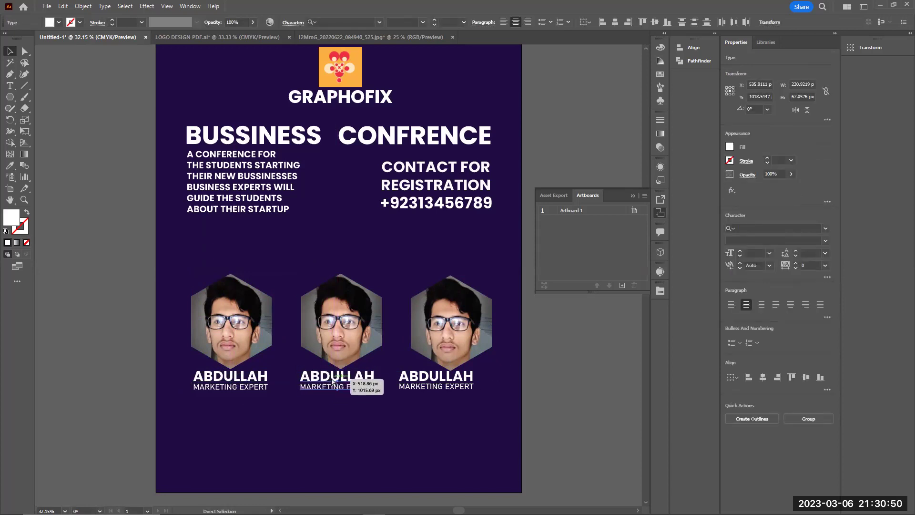
left_click_drag(455, 383, 467, 381)
Step: Ungroup the portraits, align all three at the same height, and regroup them
left_click_drag(472, 329, 472, 336)
key("ctrl")
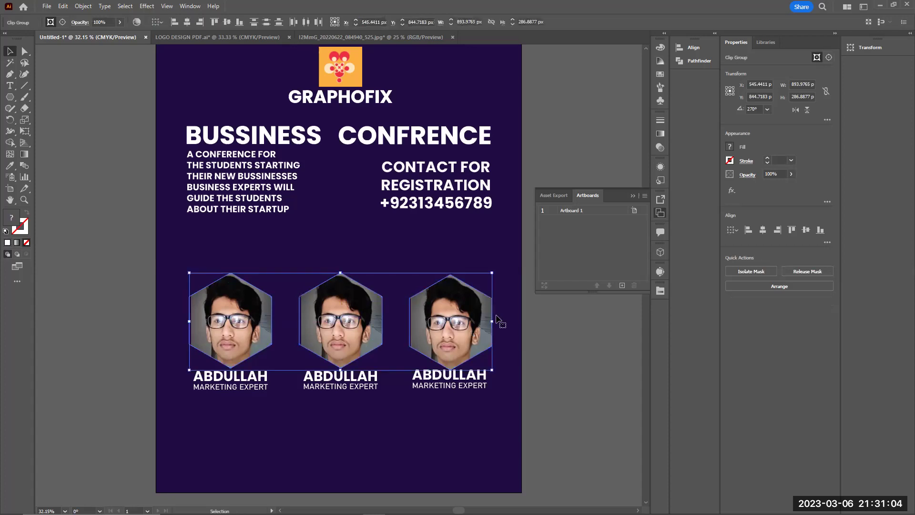
left_click(499, 270)
left_click_drag(186, 275, 471, 312)
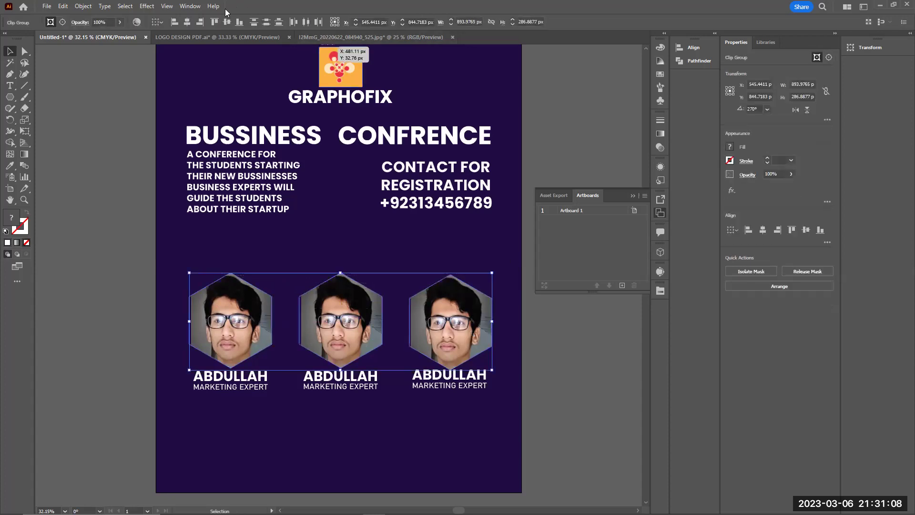
left_click(428, 308, "ctrl")
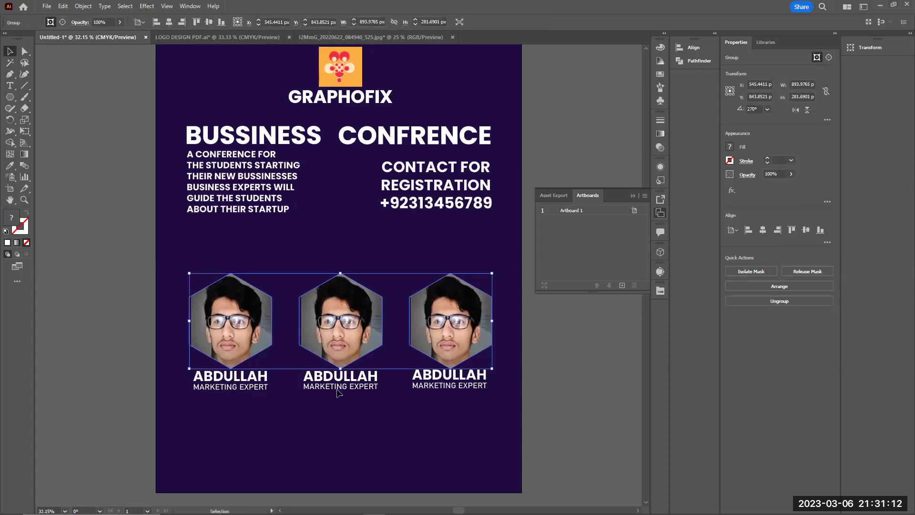
Step: Move the portrait group slightly up to leave a gap above the captions, and collapse the Artboards panel
left_click_drag(333, 325, 332, 324)
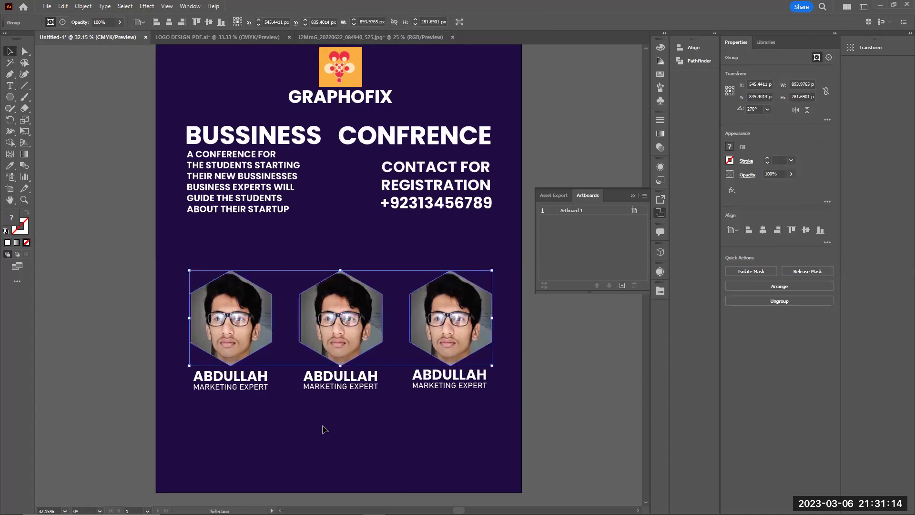
left_click(325, 430)
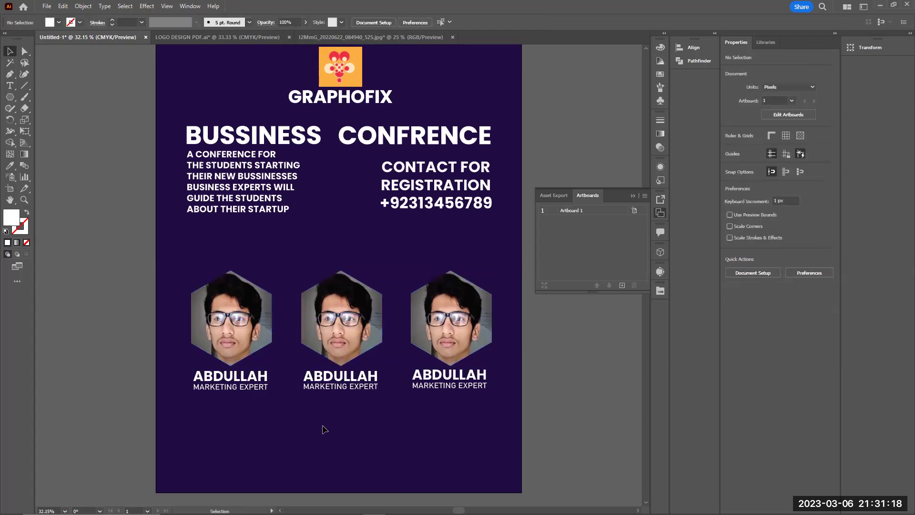
scroll(324, 430, "up", 3)
scroll(323, 429, "up", 2)
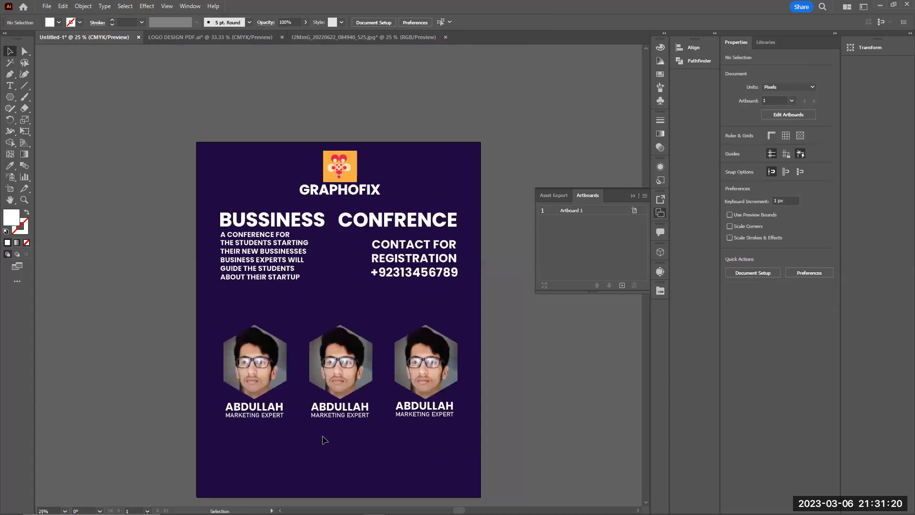
scroll(296, 424, "down", 4)
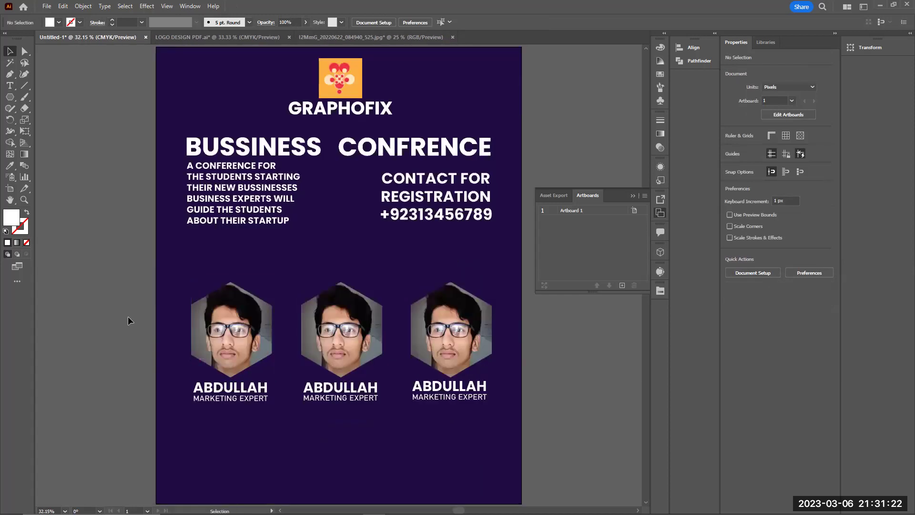
left_click(634, 195)
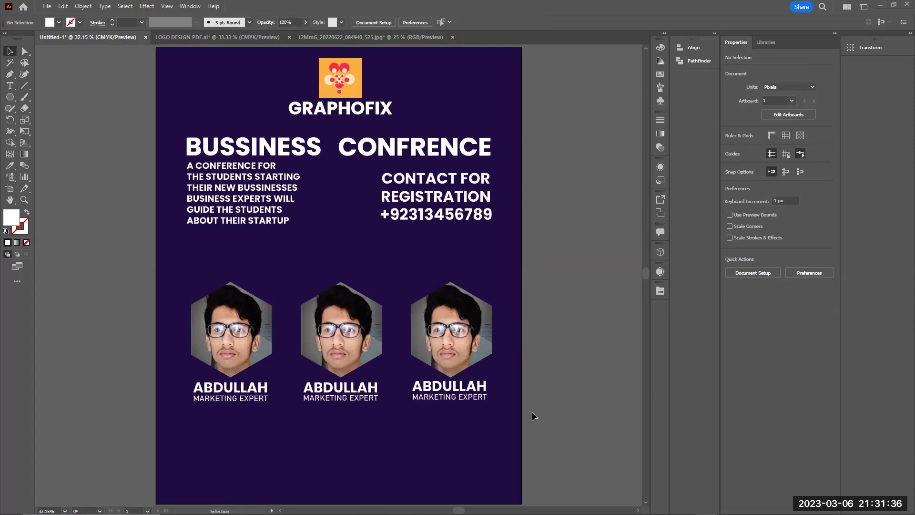
Step: Group the portraits with their captions and move the group up closer to the tagline and contact text
left_click(200, 173)
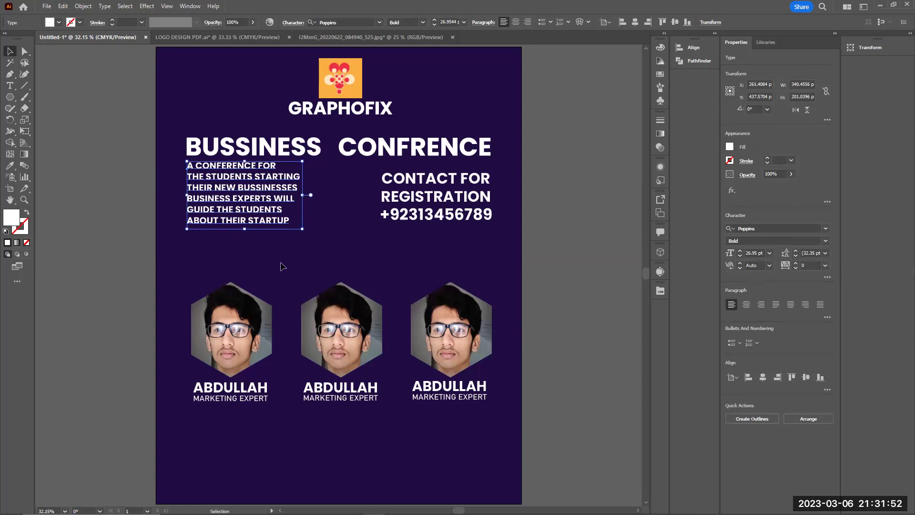
left_click_drag(254, 324, 253, 323)
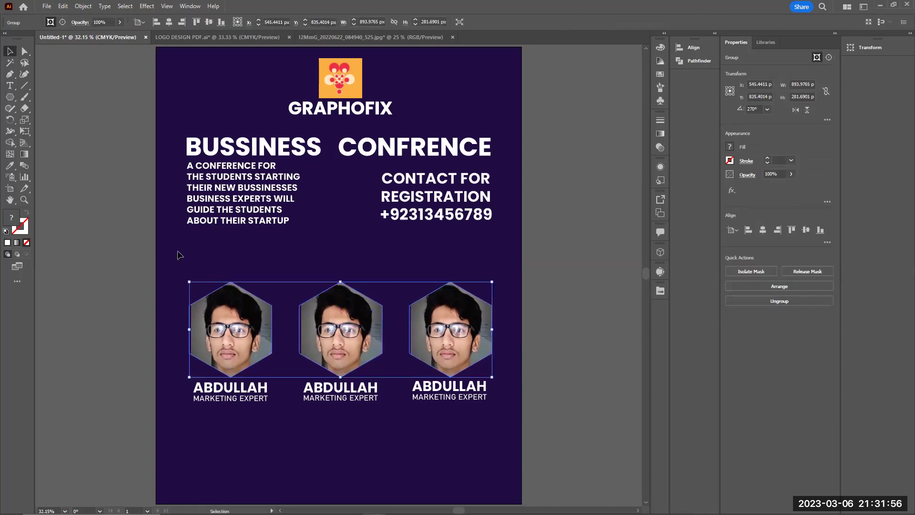
left_click_drag(164, 254, 572, 410)
key("a")
key("ctrl+g")
key("v")
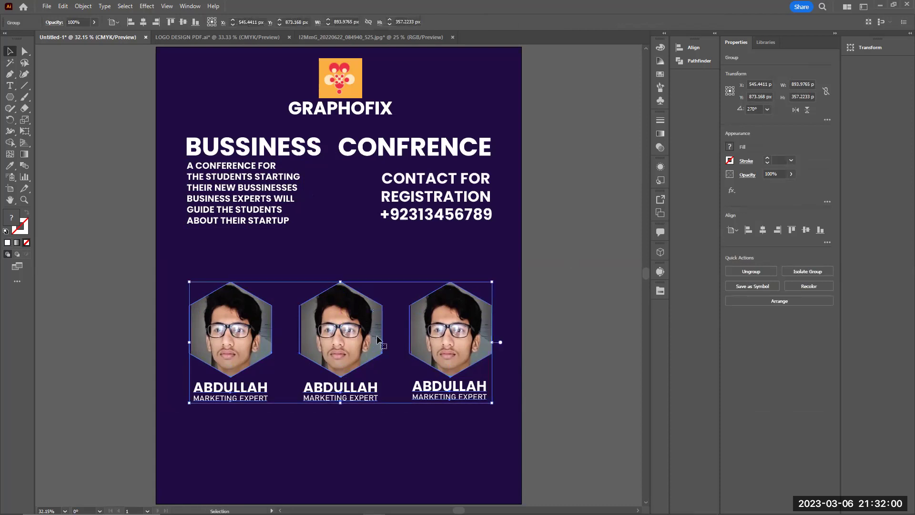
left_click_drag(370, 331, 370, 305)
left_click(322, 429)
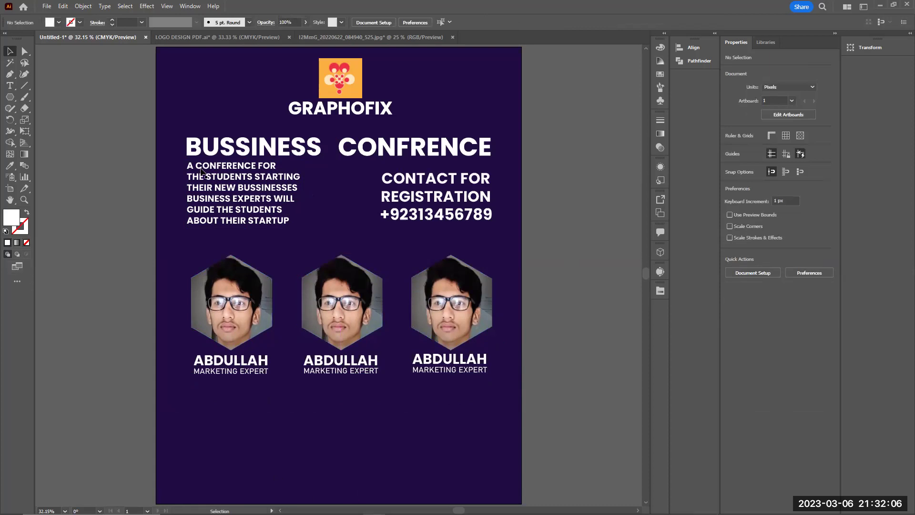
Step: Ungroup the logo image from the "GRAPHOFIX" text
left_click(356, 98)
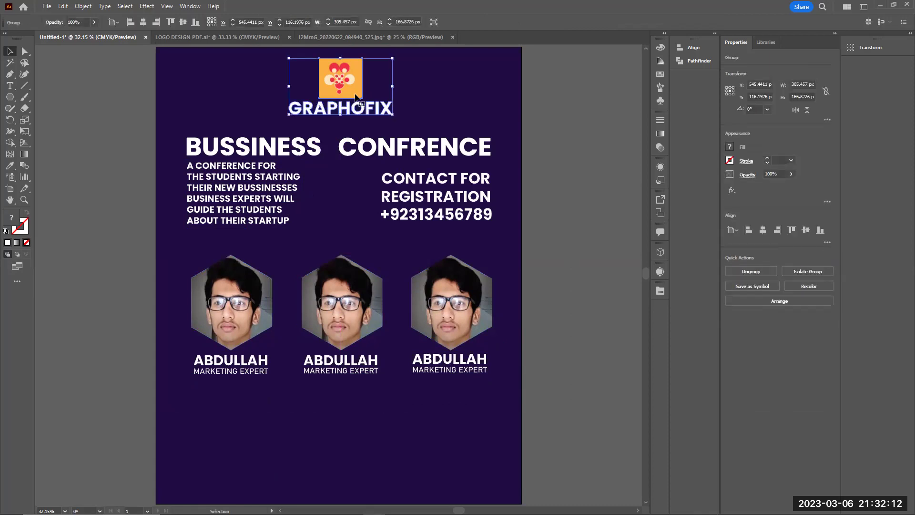
right_click(356, 98)
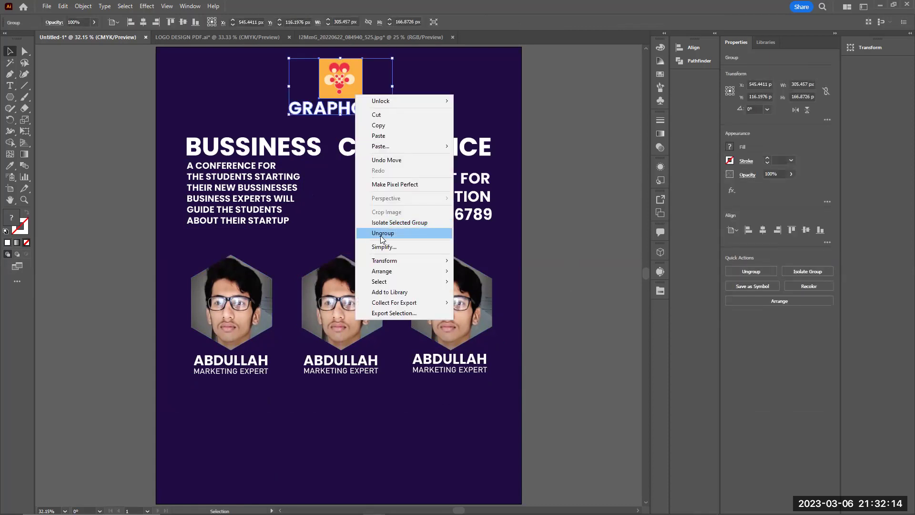
left_click(382, 234)
left_click(327, 79)
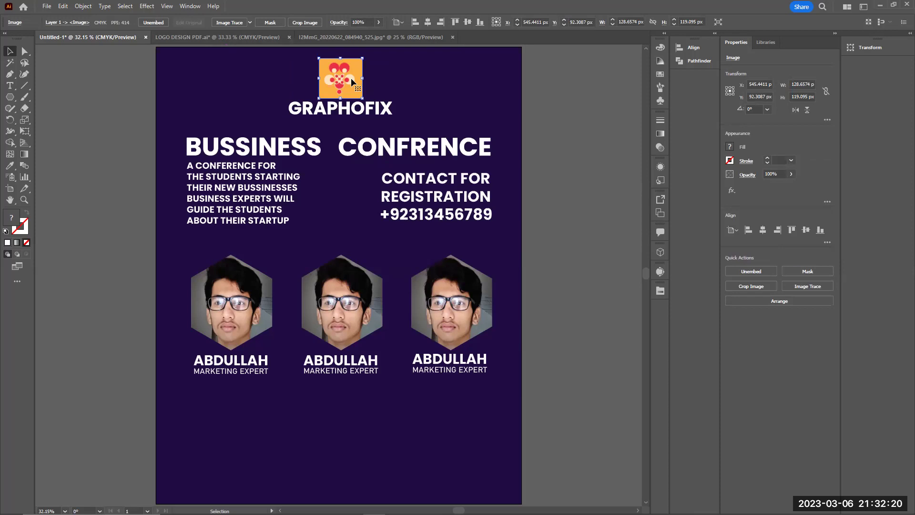
left_click(124, 111)
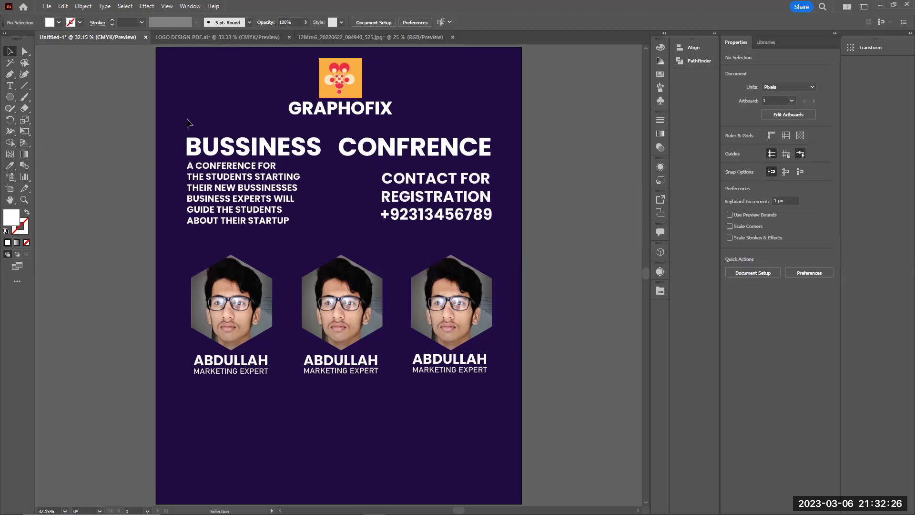
left_click(14, 86)
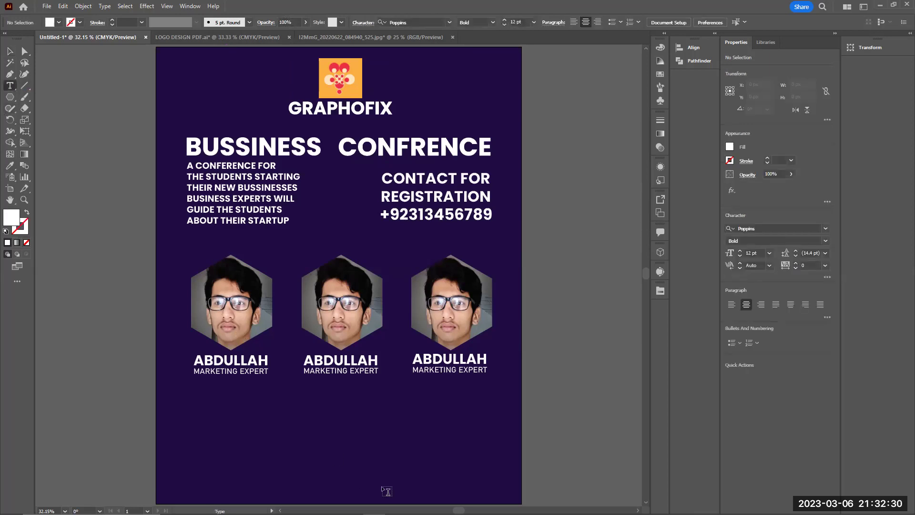
left_click(458, 481)
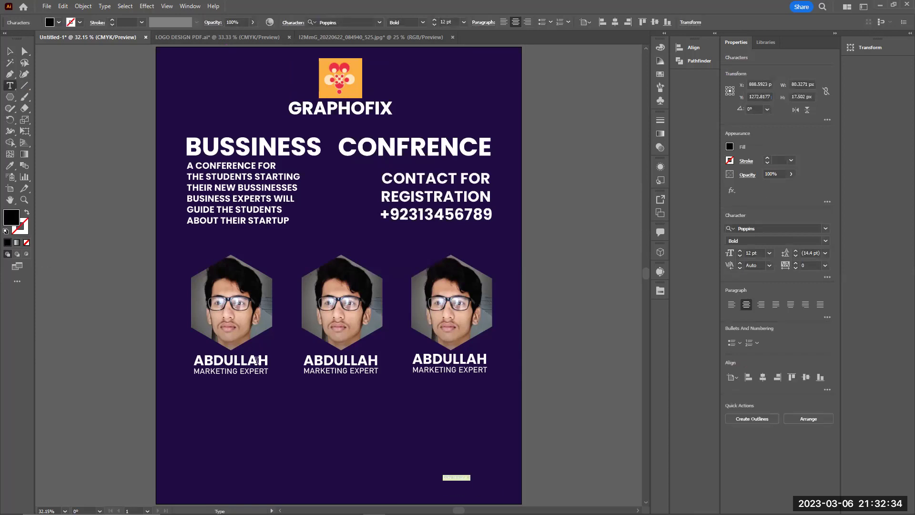
key("Escape")
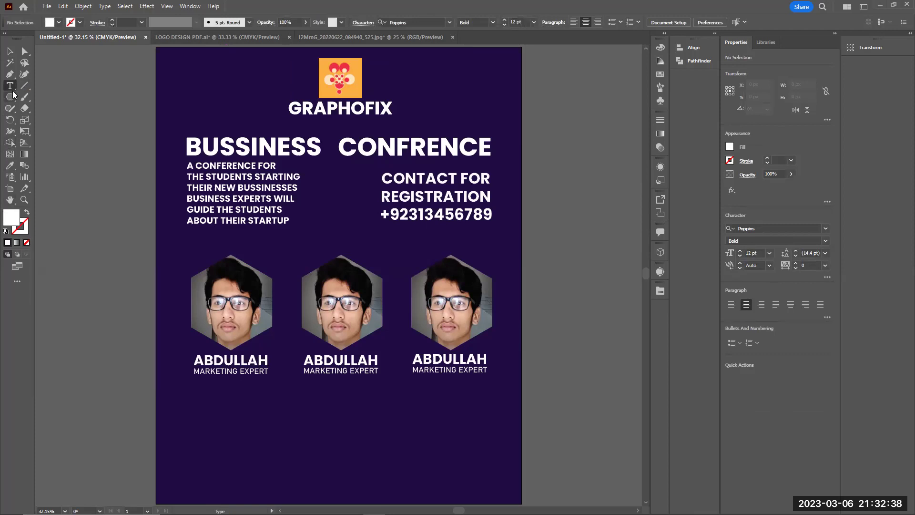
Step: Add a two-line text with "CEO" above the person's name in the poster's lower right area and fill it white (FFFFFF)
left_click(455, 439)
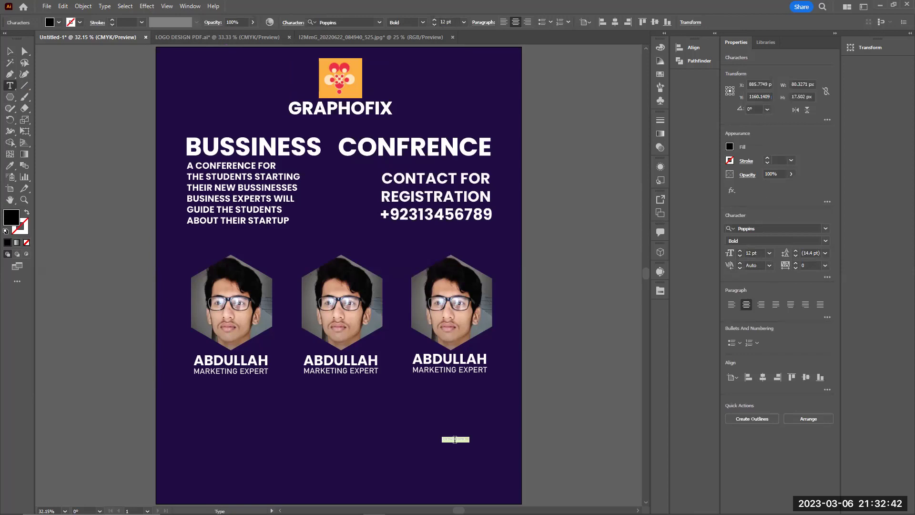
key("BackSpace")
key("Return")
left_click(9, 51)
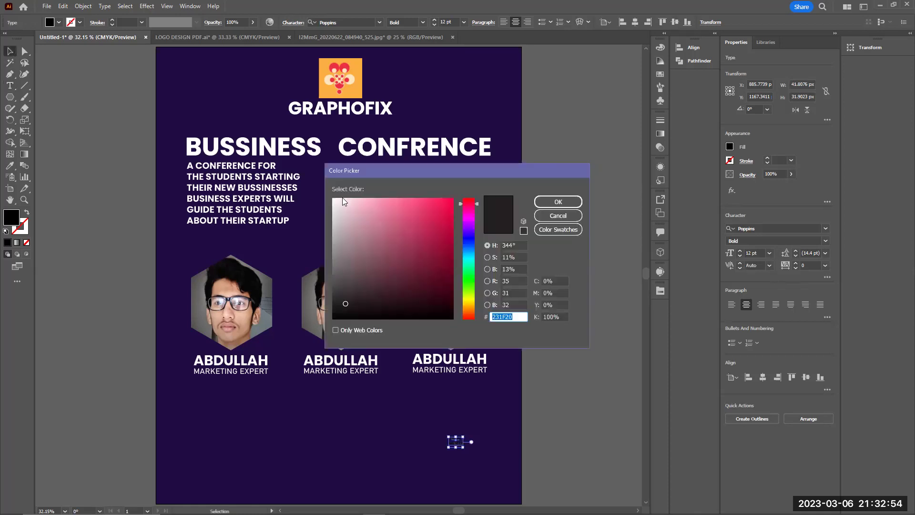
left_click_drag(339, 200, 329, 195)
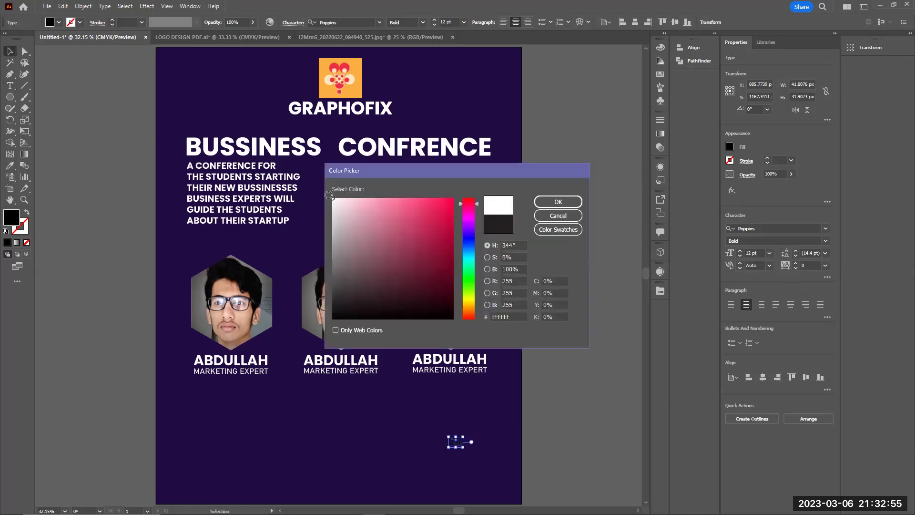
left_click(559, 203)
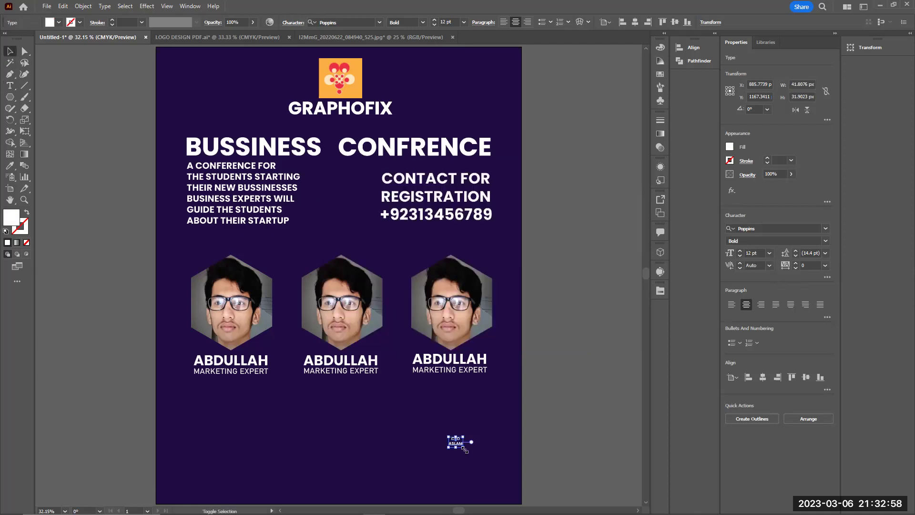
Step: Enlarge the CEO text to about 44 pt with 39 pt leading and place it in the poster's bottom-right corner
left_click_drag(489, 459, 542, 475)
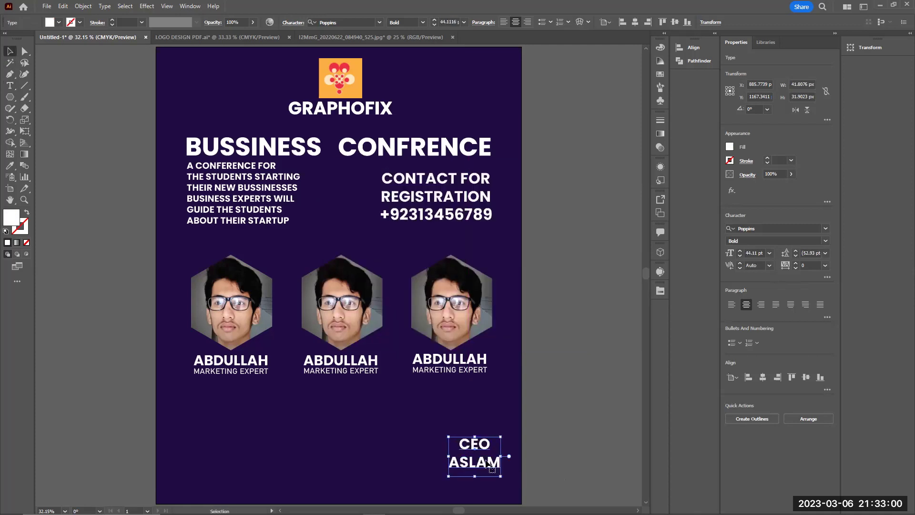
left_click_drag(478, 445, 490, 479)
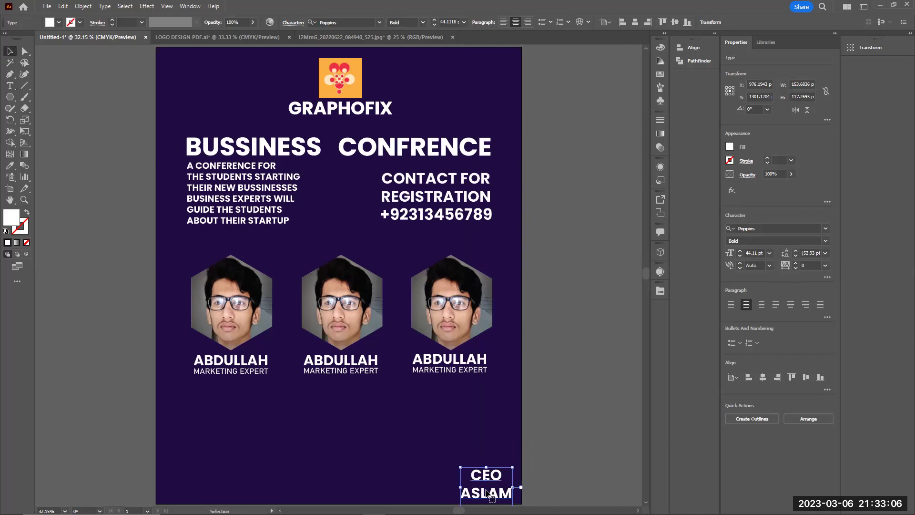
left_click(796, 257)
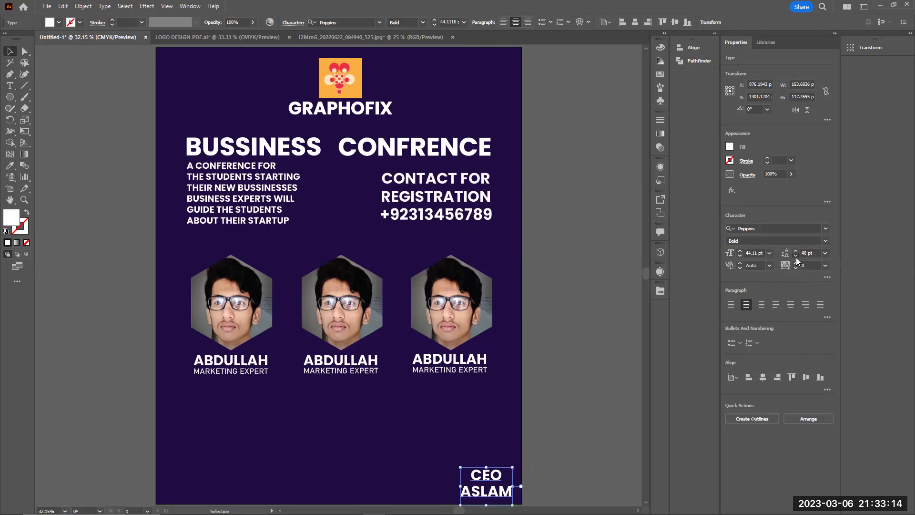
left_click(797, 258)
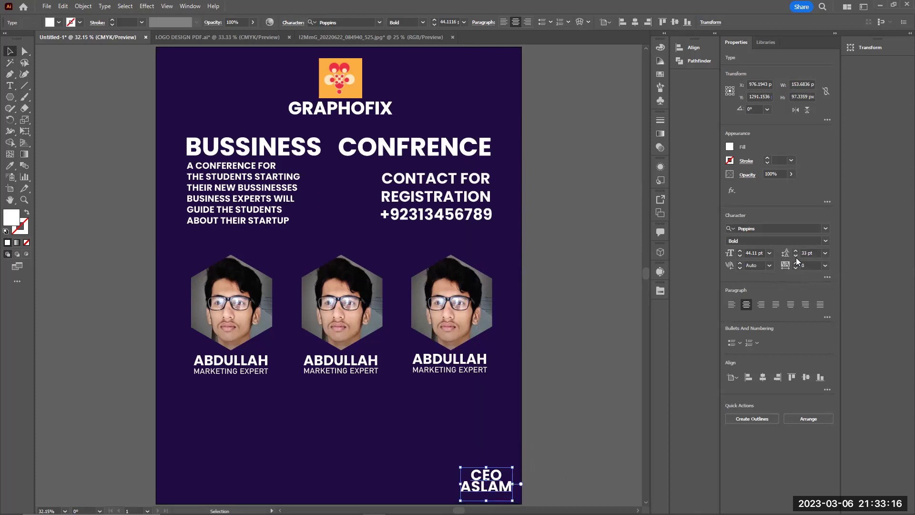
left_click(796, 251)
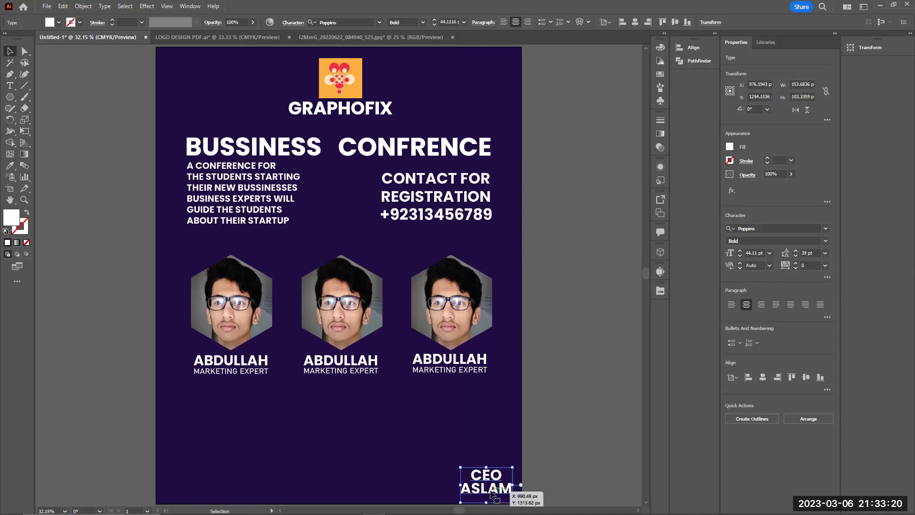
mouse_move(492, 492)
left_mouse_down()
mouse_move(490, 506)
mouse_move(492, 485)
left_mouse_up()
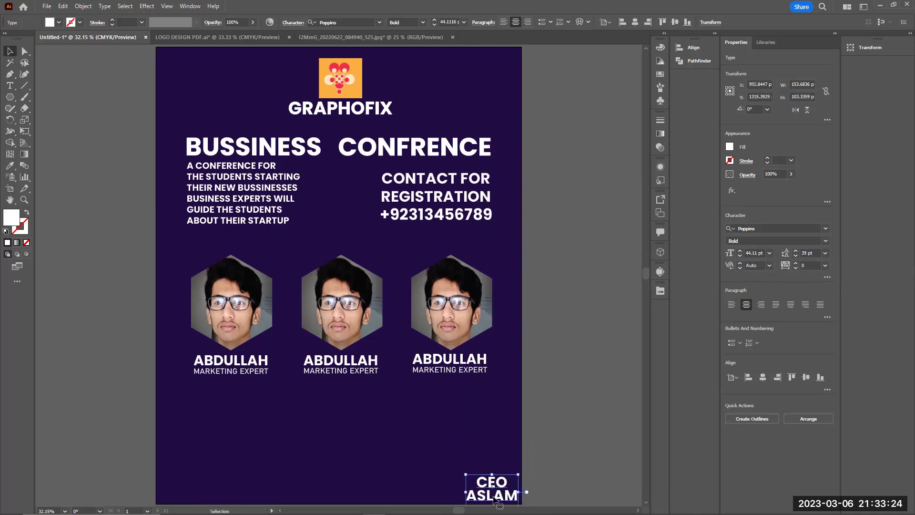
left_click(582, 427)
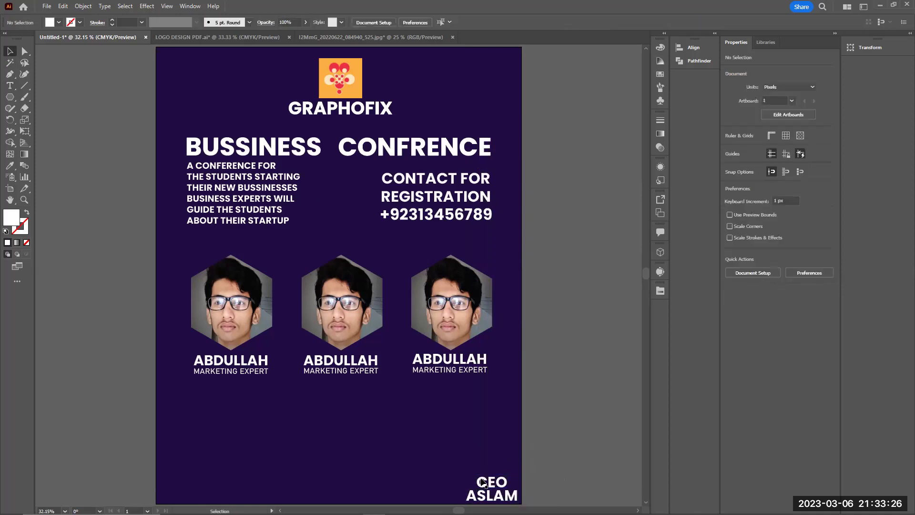
Step: Add a two-line text with "MANAGER" above the person's name at the poster's bottom-left corner, filled near-white (FFFDFE)
left_click(10, 88)
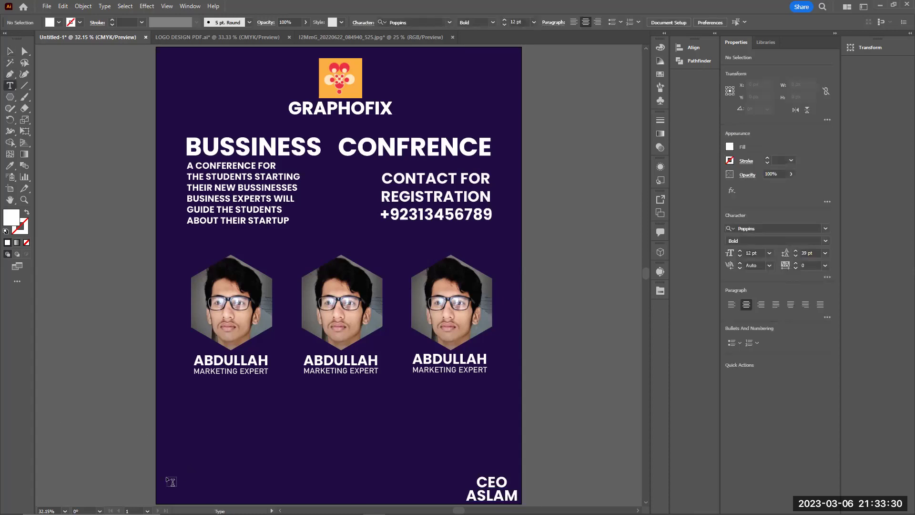
left_click(176, 486)
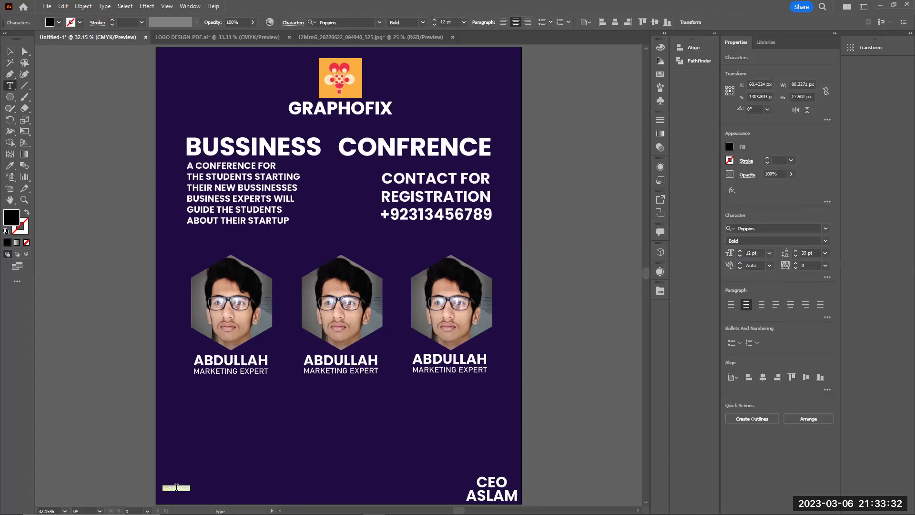
key("BackSpace")
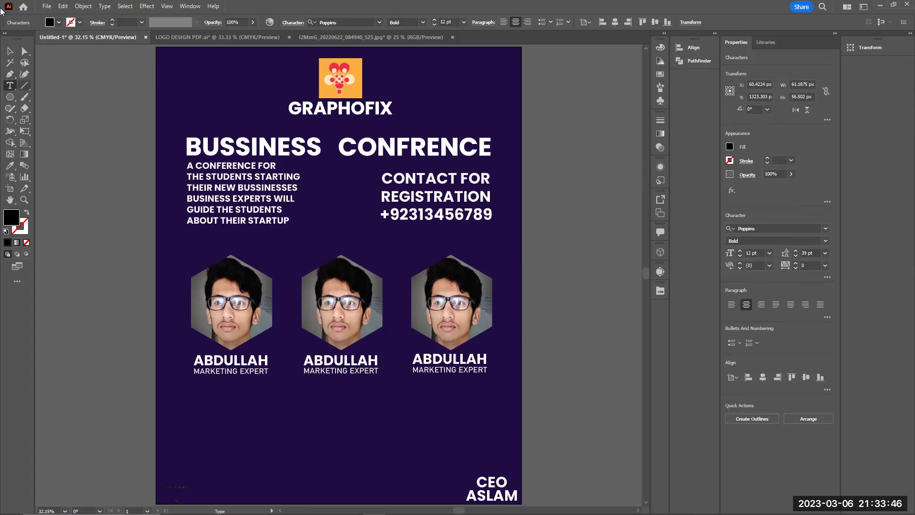
left_click(10, 50)
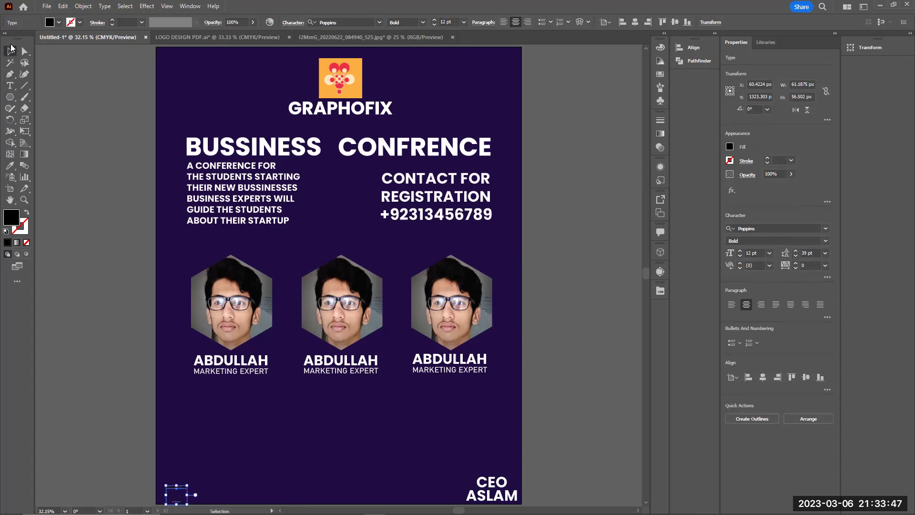
double_click(9, 217)
left_click(334, 199)
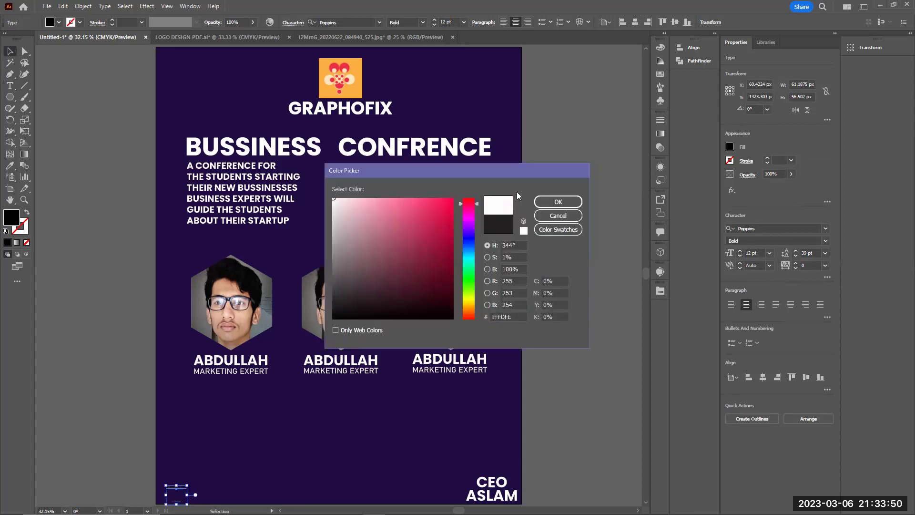
left_click(557, 202)
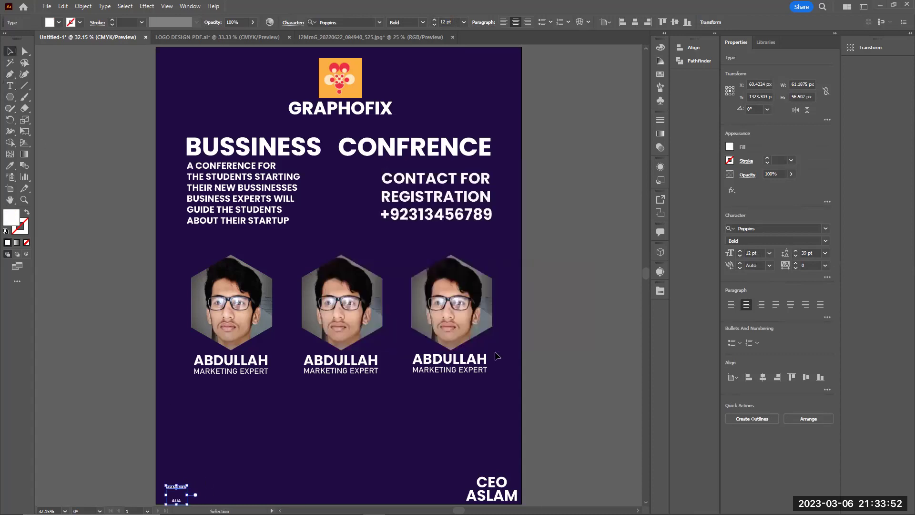
Step: Set the MANAGER text to 44.11 pt to match the CEO text and move it fully inside the bottom-left corner
left_click(504, 487)
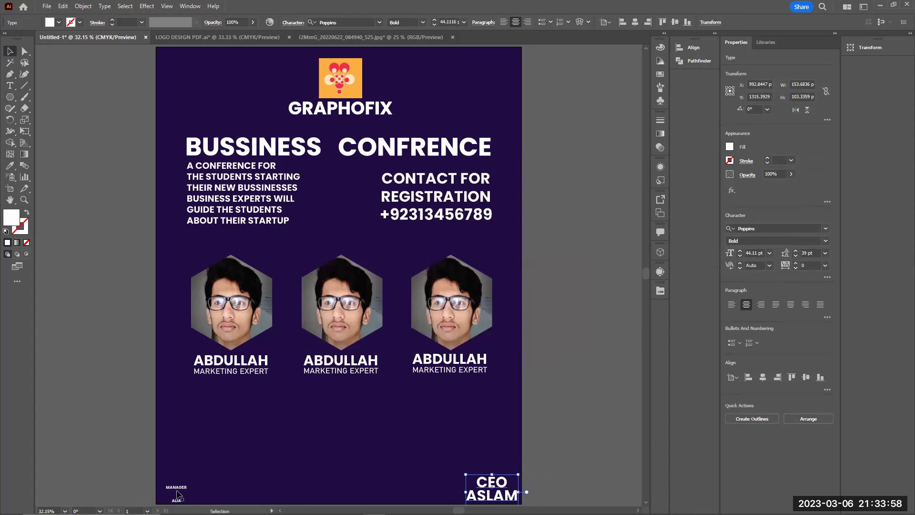
left_click(178, 494)
left_click(761, 253)
type("44.11")
key("Return")
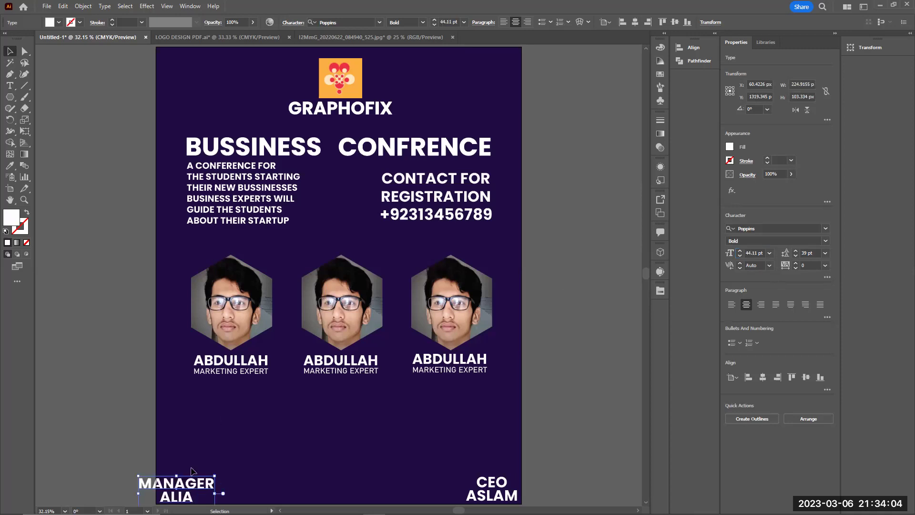
left_click_drag(200, 483, 210, 483)
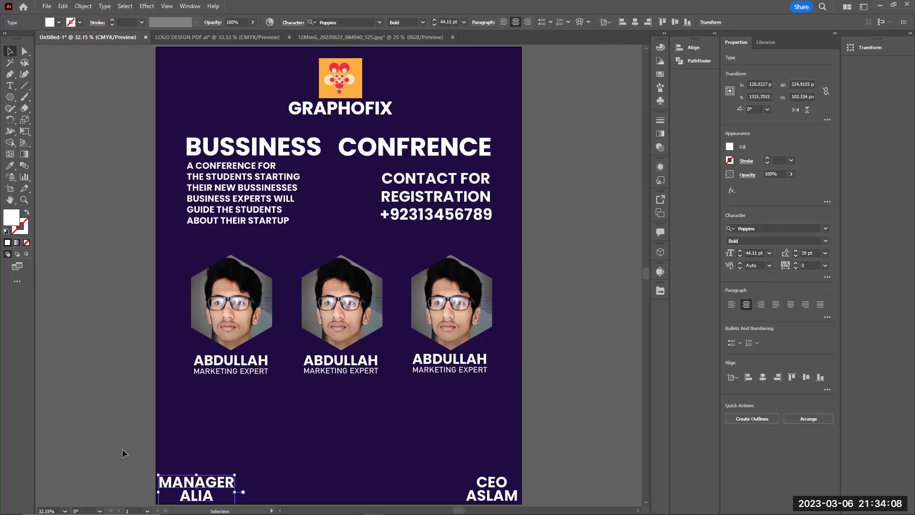
left_click(120, 445)
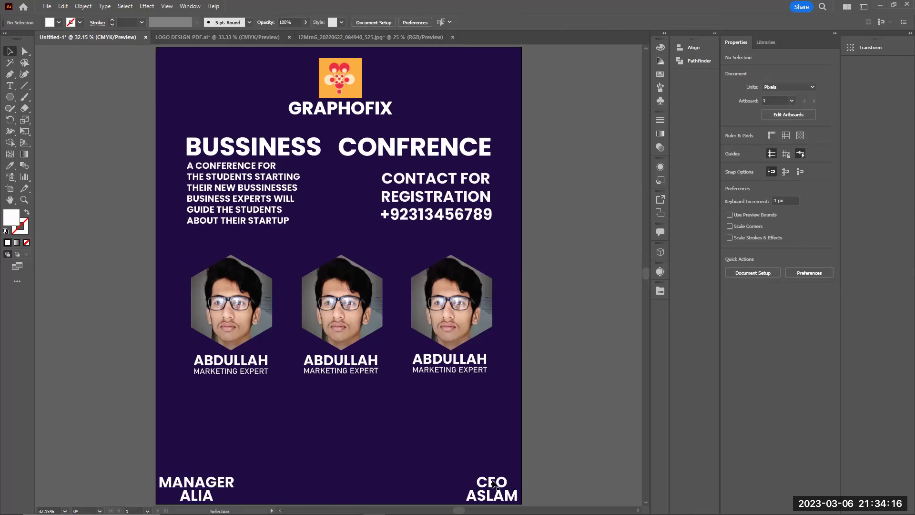
left_click_drag(267, 482, 459, 447)
left_click(397, 452)
mouse_move(209, 496)
left_mouse_down()
mouse_move(360, 510)
mouse_move(210, 496)
left_mouse_up()
left_click(117, 379)
Step: Add the text "Design to live" between the MANAGER and CEO texts at the bottom of the poster
left_click(9, 86)
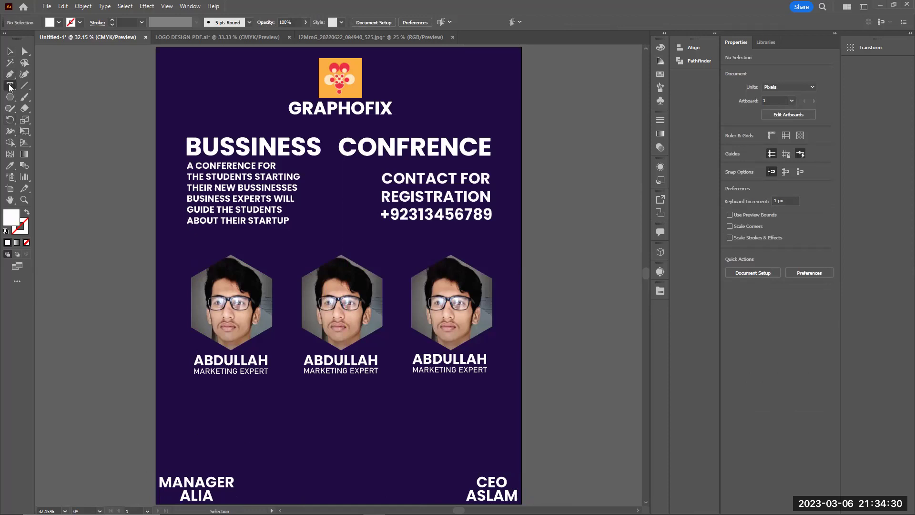
left_click(294, 483)
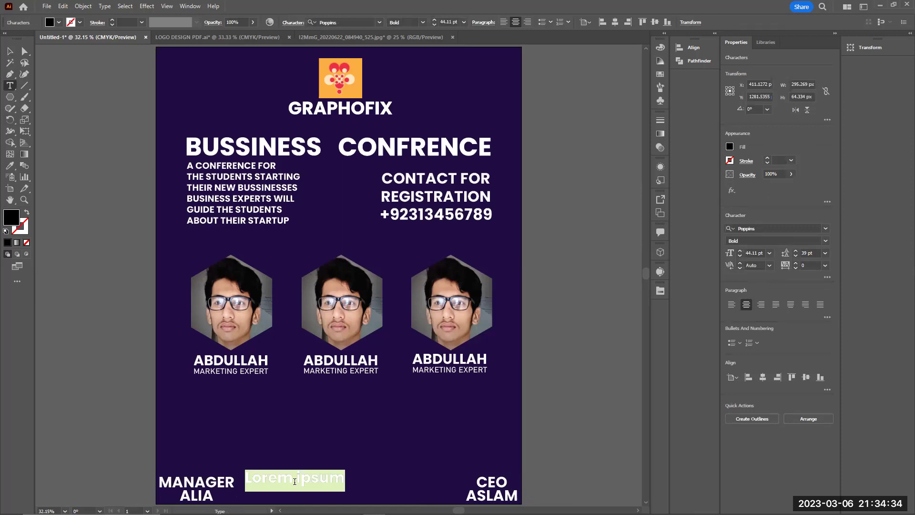
type("Design ")
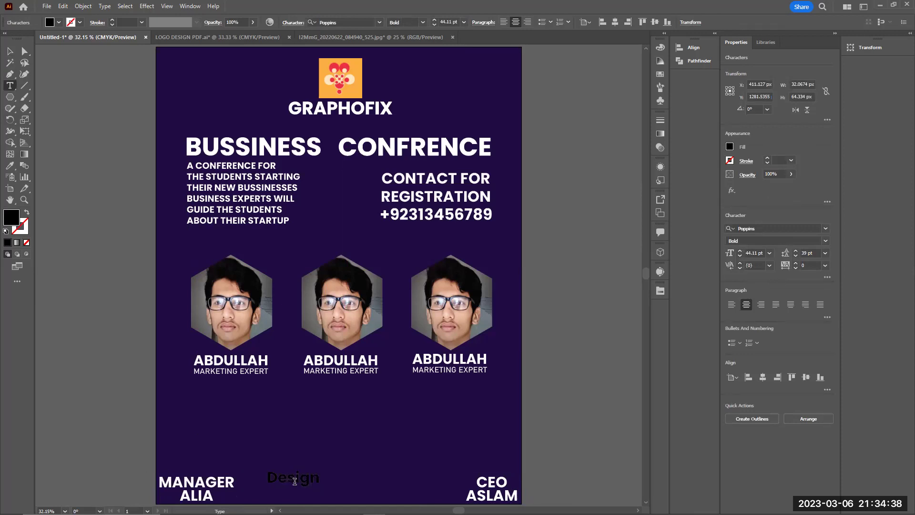
type("to libve")
key("BackSpace")
key("BackSpace")
key("BackSpace")
key("BackSpace")
type("ive")
Step: Fill the whole "Design to live" text with near-white (FCFCFC)
double_click(12, 218)
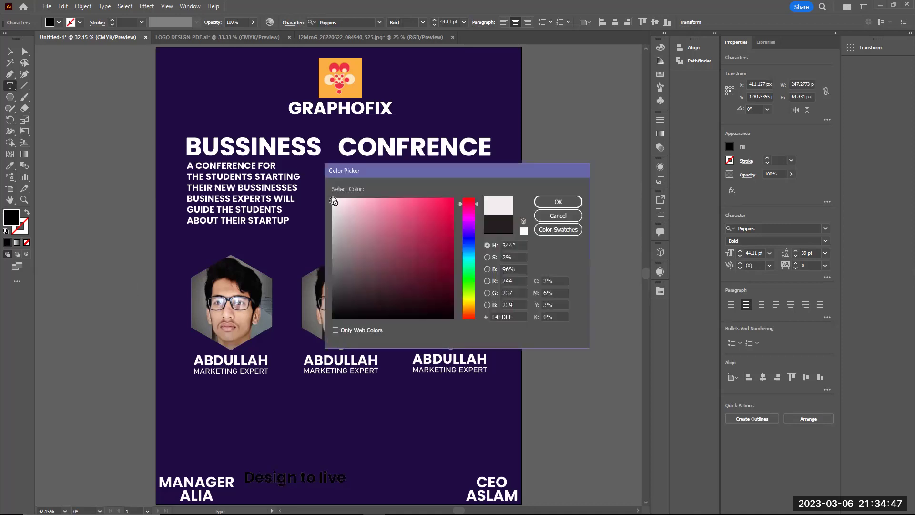
left_click(564, 201)
key("ctrl+a")
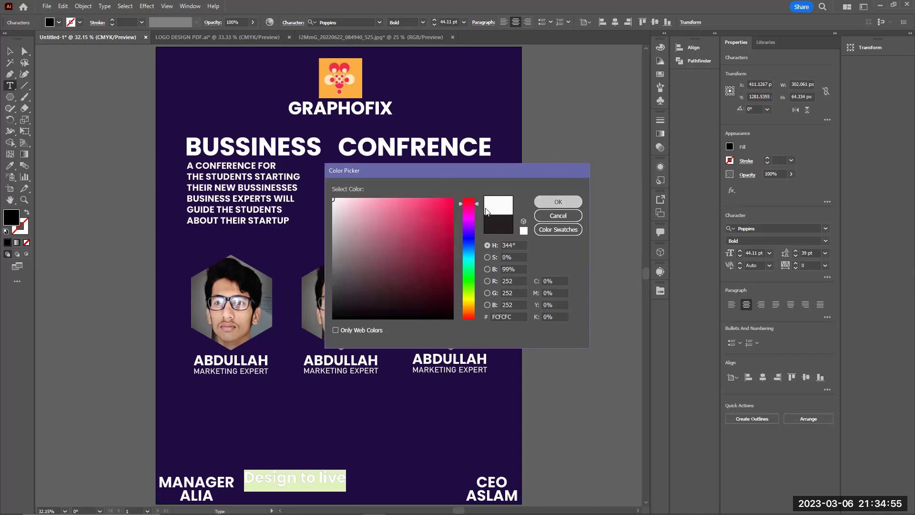
key("Return")
key("Escape")
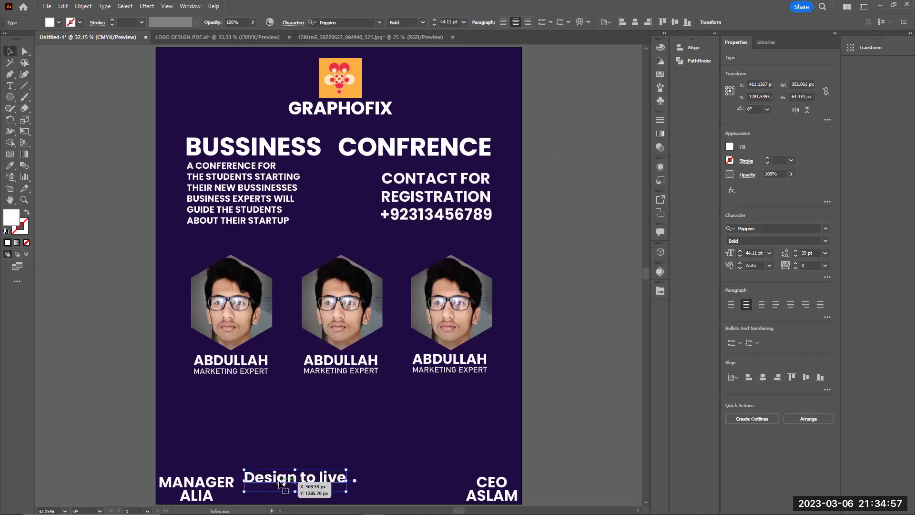
Step: Centre "Design to live" horizontally on the artboard and shift it slightly down and left, level with the corner texts
left_click(635, 22)
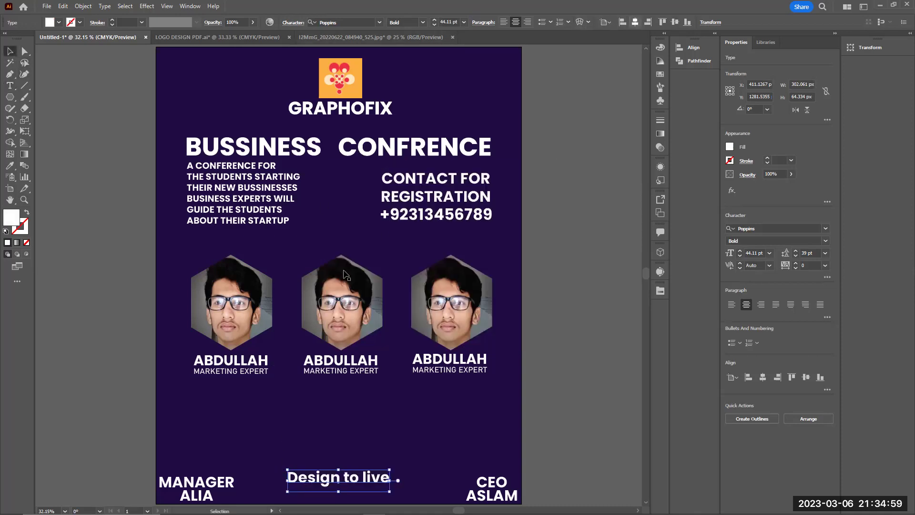
left_click_drag(319, 481, 313, 485)
left_click(173, 455)
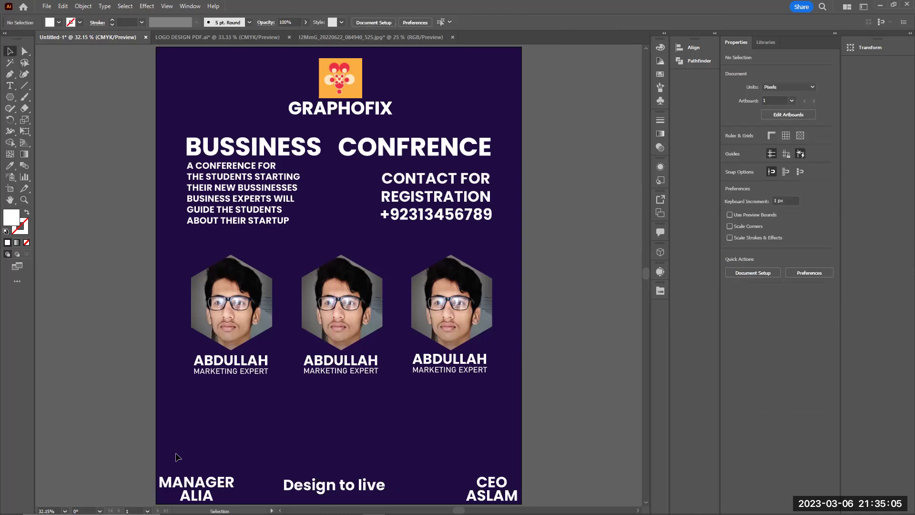
Step: Align the MANAGER, "Design to live" and CEO texts by their vertical centres
left_click_drag(177, 457, 509, 504)
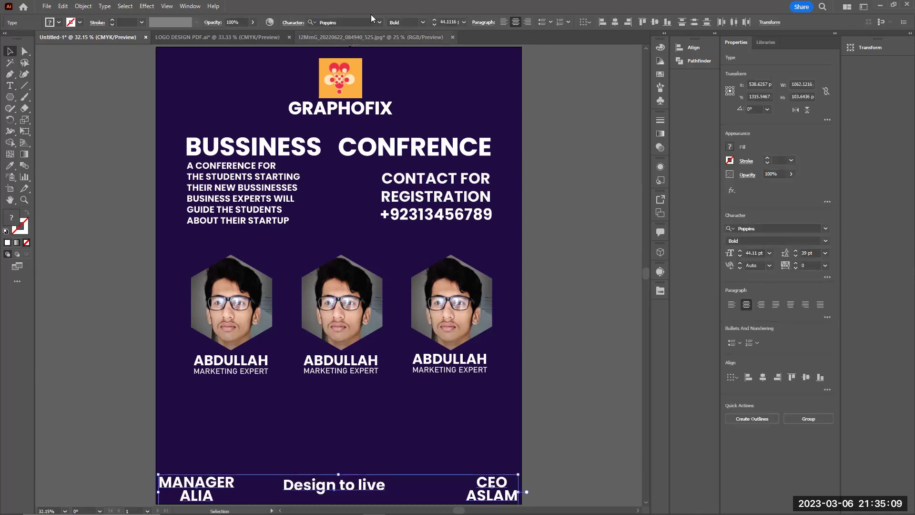
left_click(810, 378)
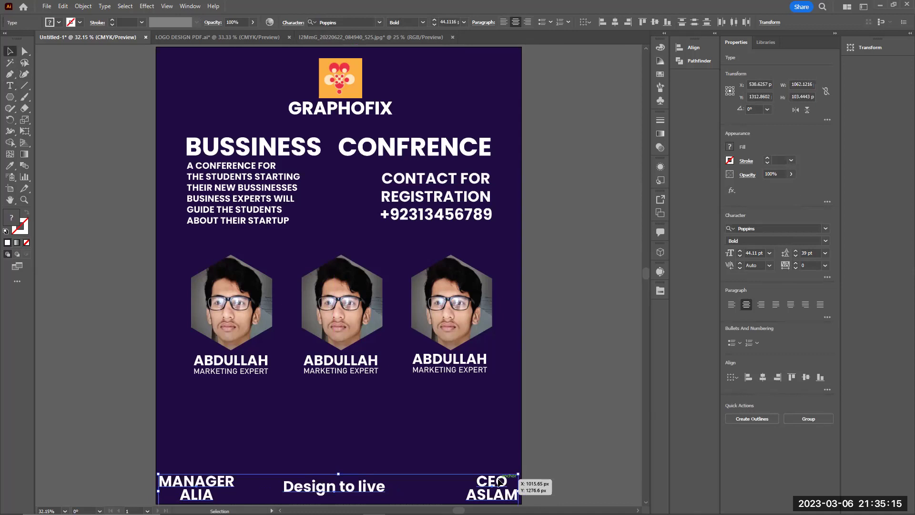
left_click(565, 463)
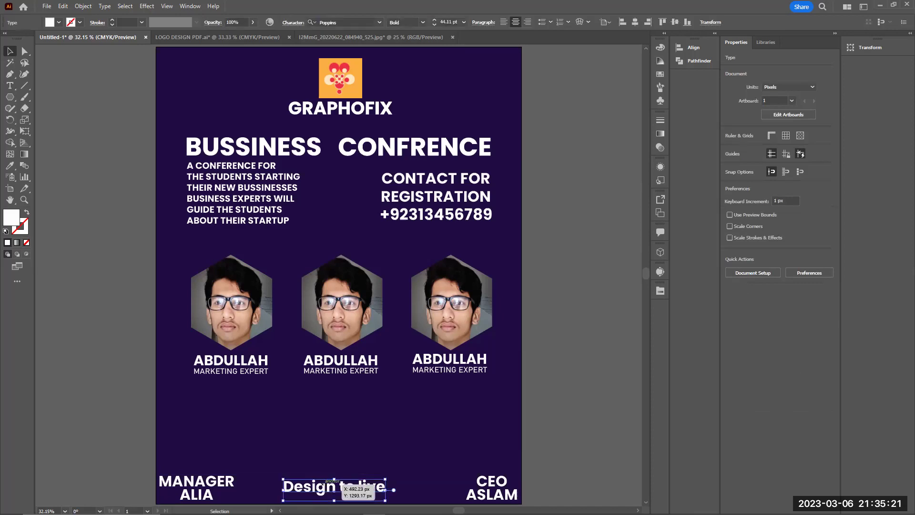
Step: Move "Design to live" directly below the GRAPHOFIX name, scaled down to about 28.5 pt and flush with the name's left edge
left_click(334, 491)
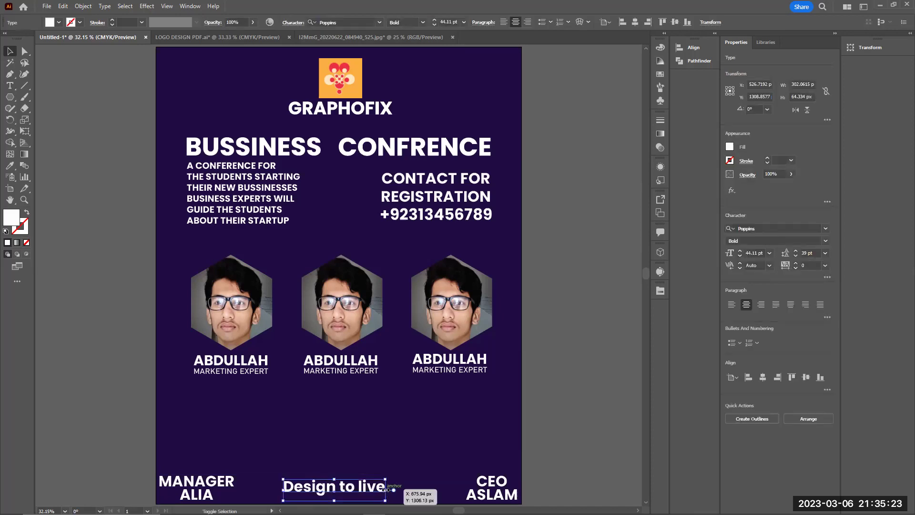
left_click_drag(387, 490, 339, 124)
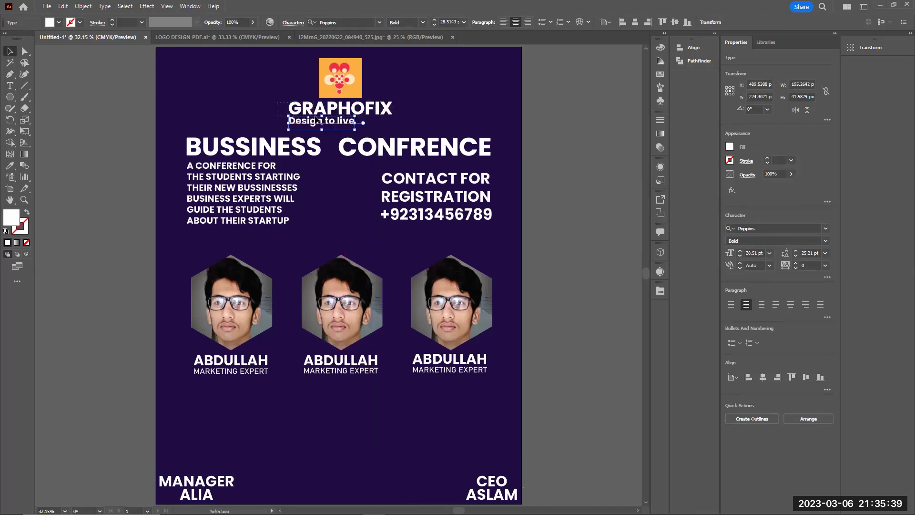
left_click(318, 114, "shift")
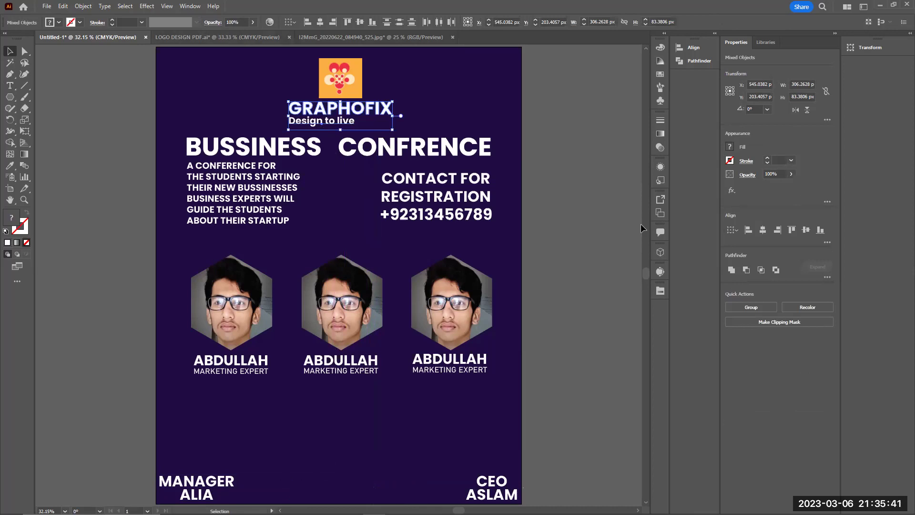
Step: Move the logo image to the left of the GRAPHOFIX name and group the name with "Design to live"
left_click(328, 83, "shift")
left_click_drag(328, 84, 227, 87)
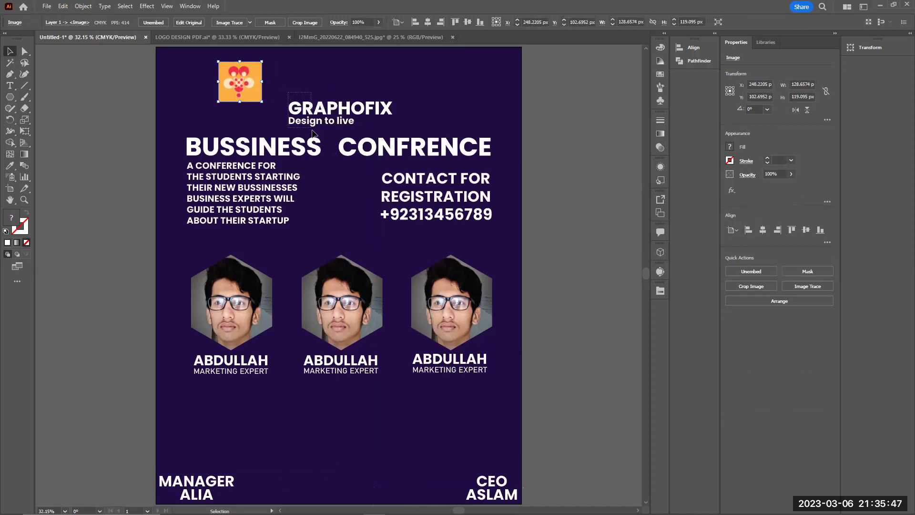
left_click(313, 129)
key("ctrl+g")
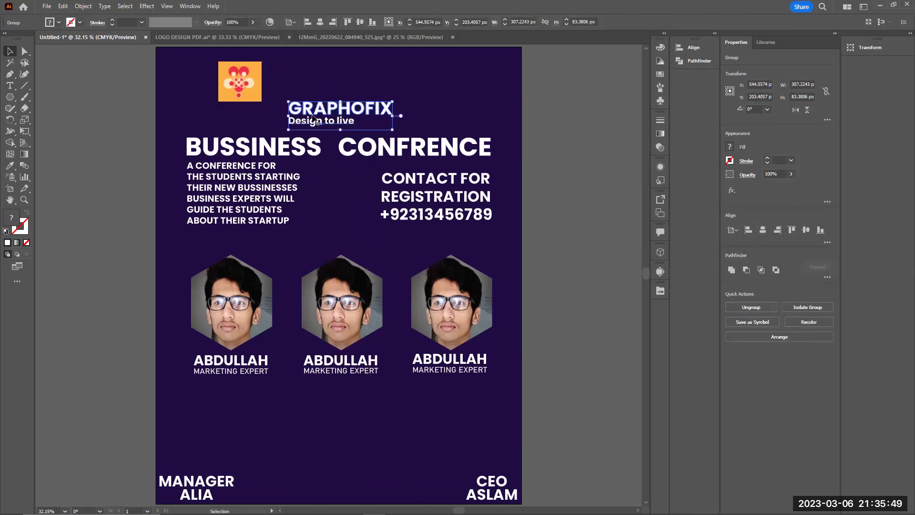
Step: Enlarge the name and slogan group at the top of the poster and combine it with the logo image at its left edge
left_click_drag(310, 114, 288, 75)
left_click_drag(368, 91, 463, 112)
left_click_drag(200, 72, 264, 81)
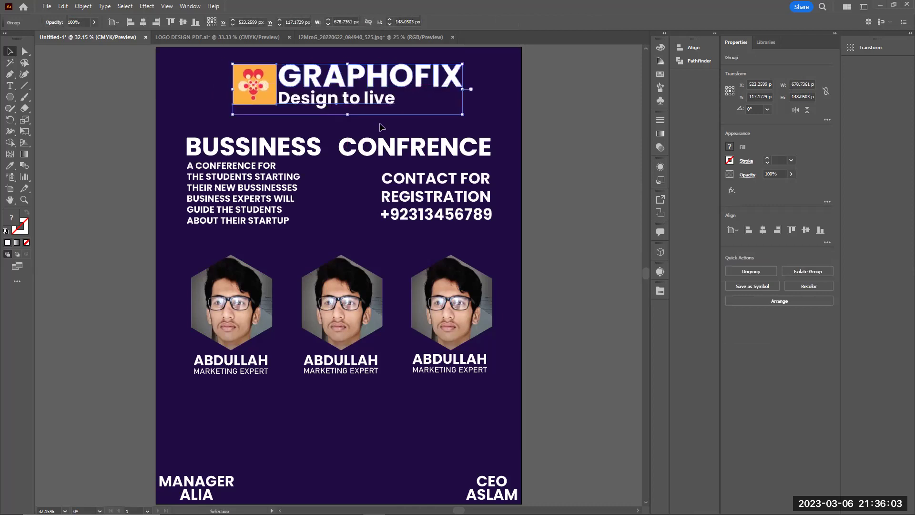
Step: Scale the combined logo group down to about 469 px wide and centre it horizontally on the artboard
left_click_drag(465, 115, 393, 100)
left_click_drag(264, 78, 285, 80)
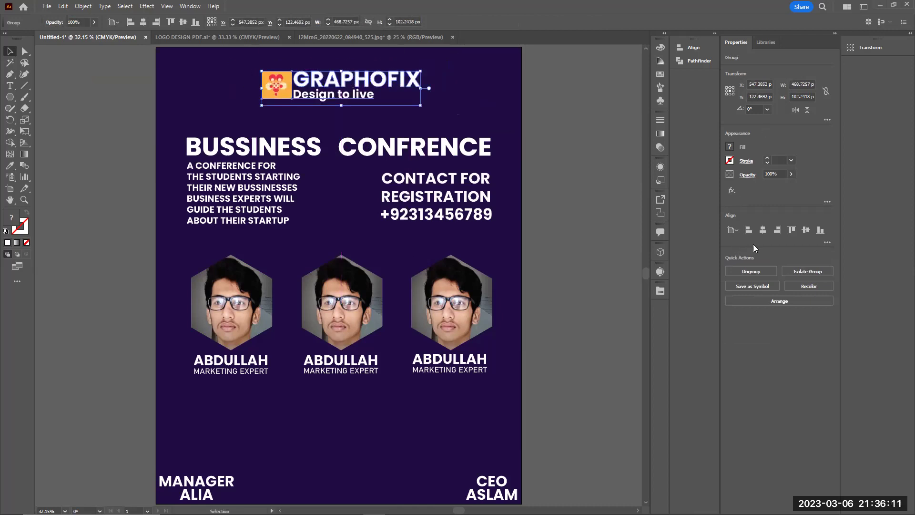
left_click(763, 231)
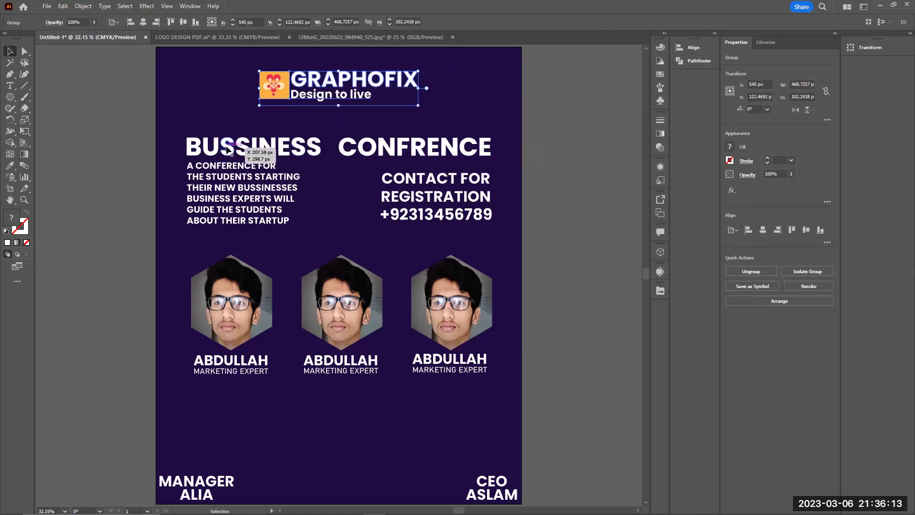
Step: Move the BUSSINESS CONFRENCE heading up about 38 px, closer to the logo group
left_click_drag(227, 119, 380, 134)
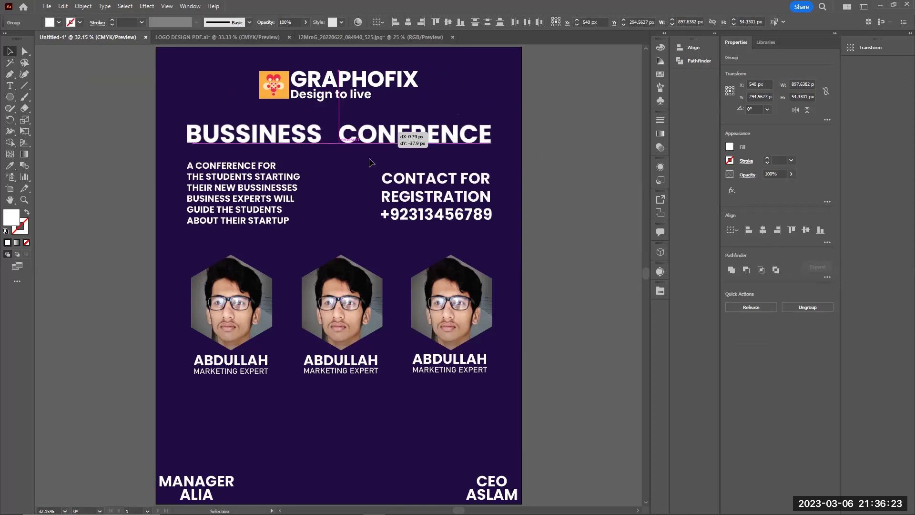
left_click(368, 168)
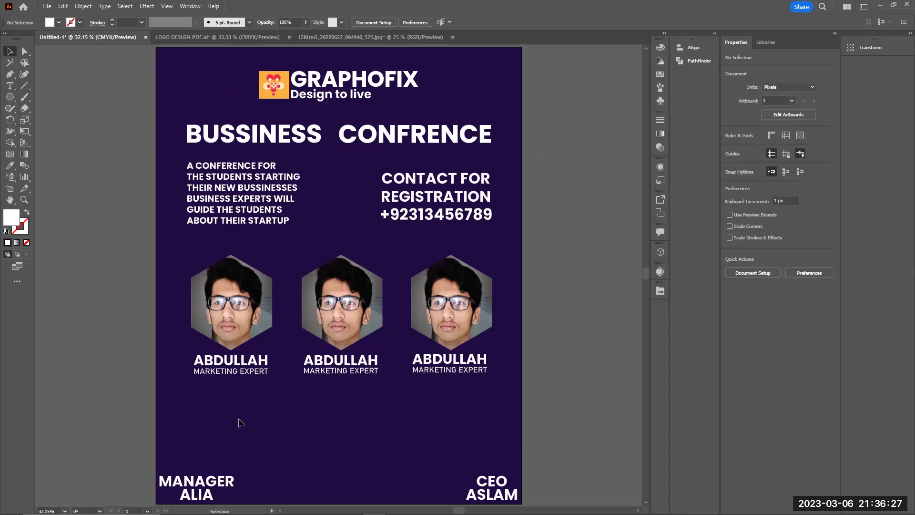
Step: Add a text area about 908 × 173 px below the portraits reading "WE CONDUCT DIFFERENT CONFERENCES FOR STUDENTS."
left_click(10, 86)
left_click_drag(187, 396, 496, 456)
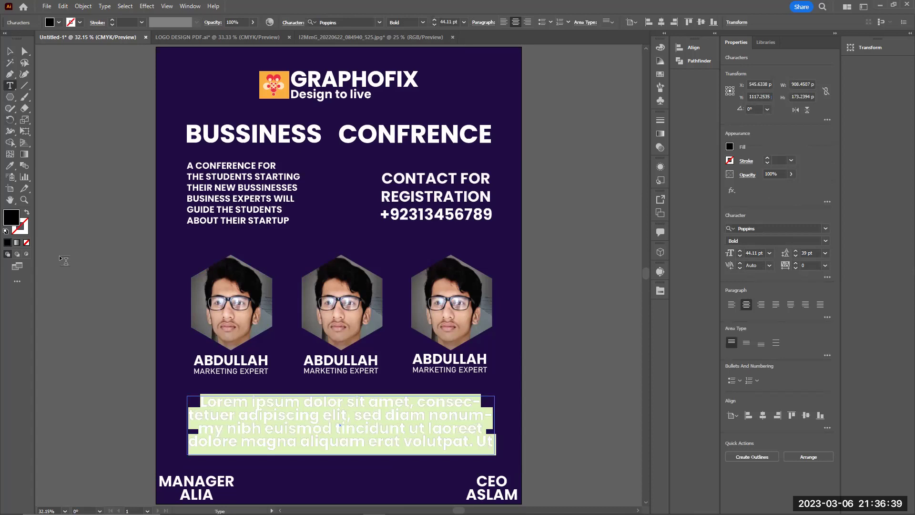
type("WE CONDUCT ")
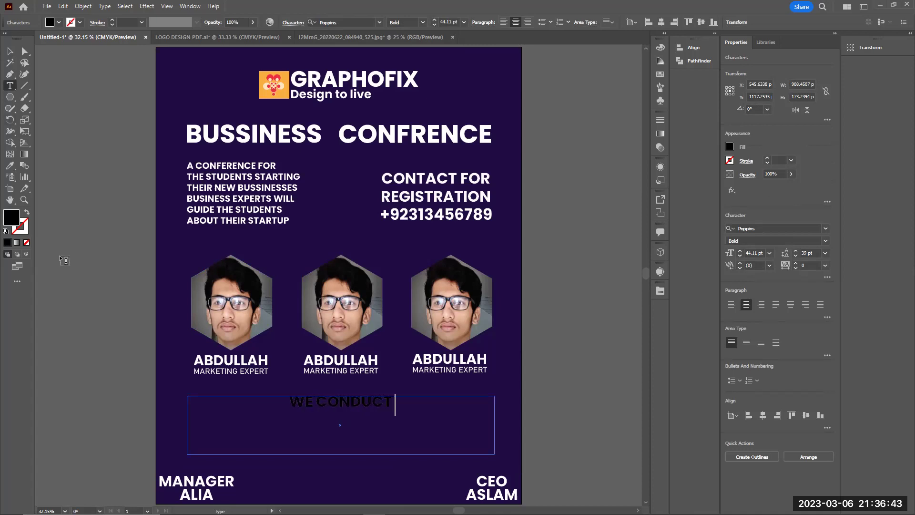
type("DIFFEREN")
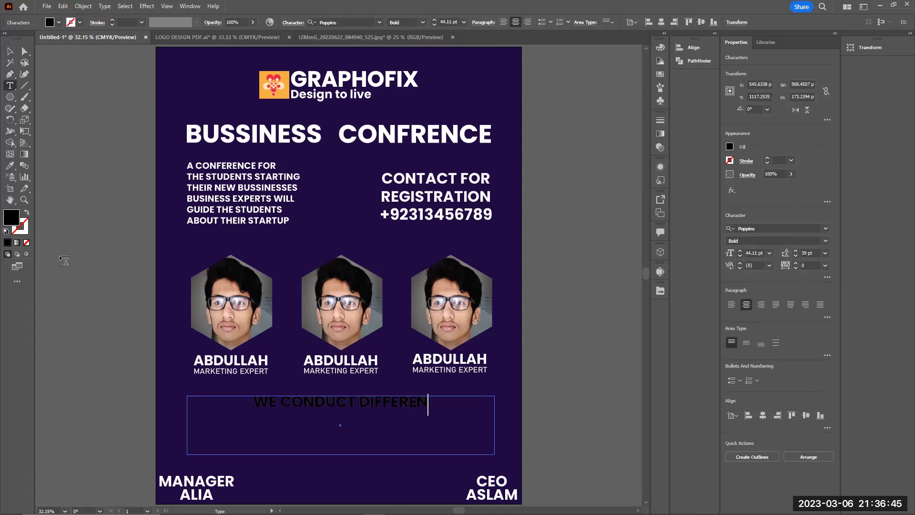
type("T CONFERENCE")
type("S FOR")
type(" STUDENTS ")
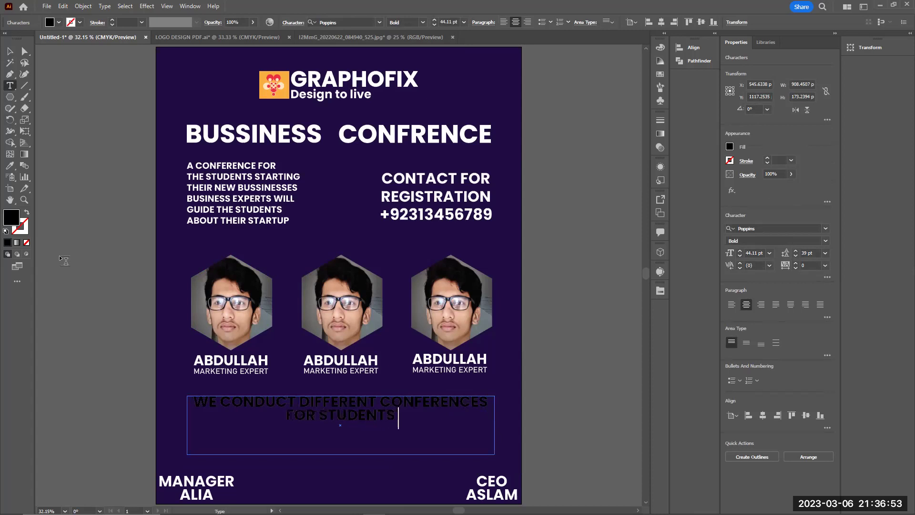
type(".")
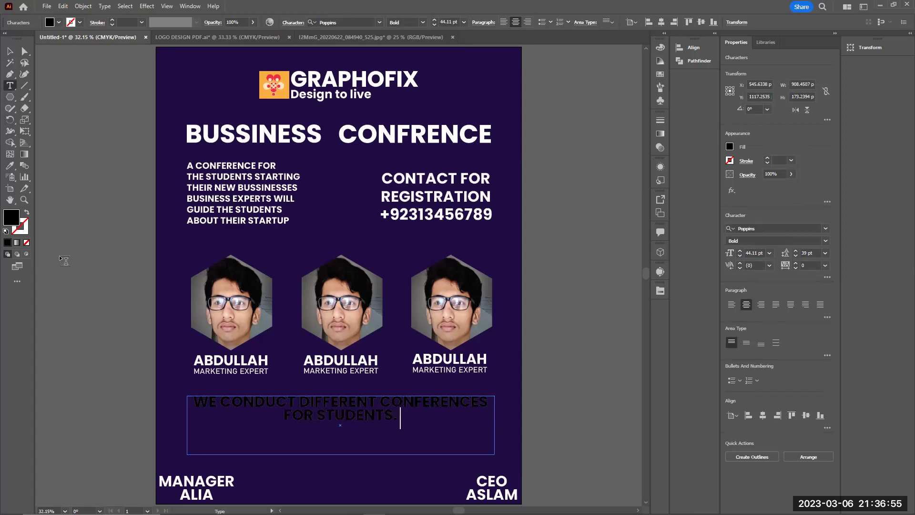
Step: Continue the text block with the sentence "BUSINESS STUDENTS HAVE OPPORTUNITY TO JOIN OUR COURSES."
type(" BUSS")
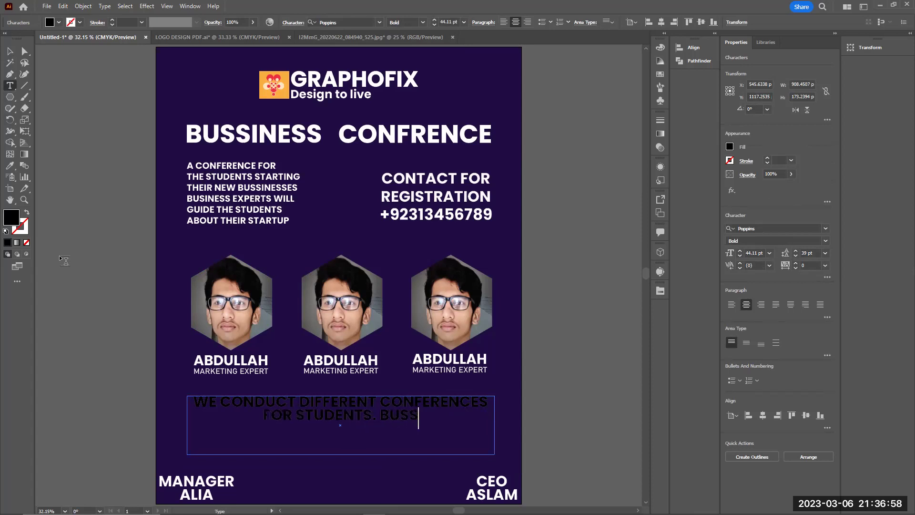
key("BackSpace")
type("INEE")
key("BackSpace")
type("SS ")
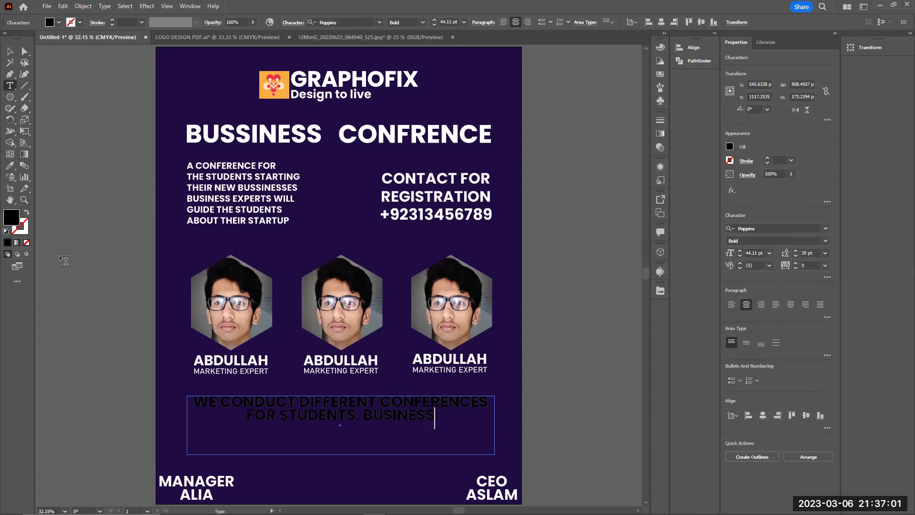
type("STUDENT")
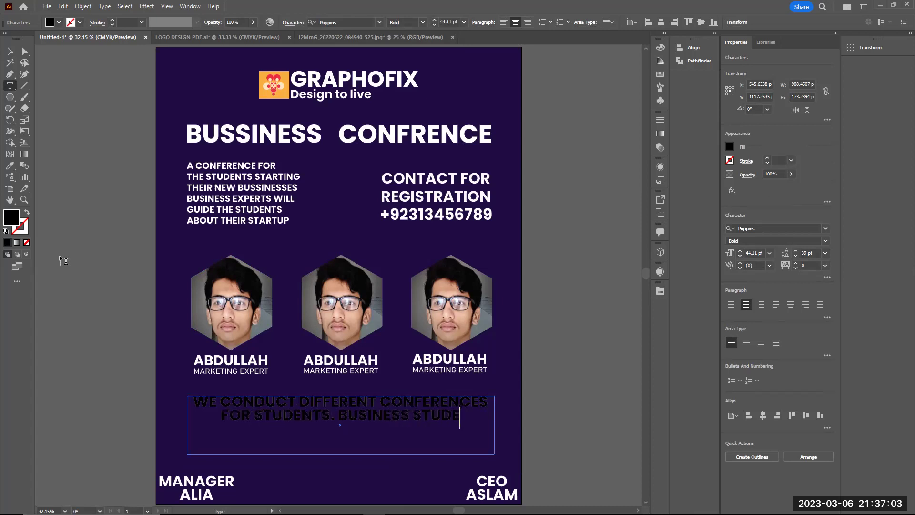
type("S HAE")
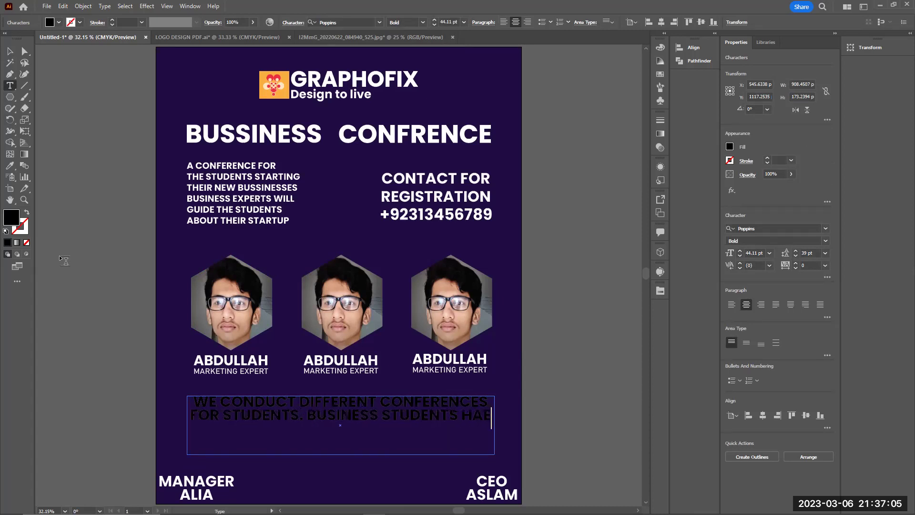
key("BackSpace")
type("VE OPPORTUN")
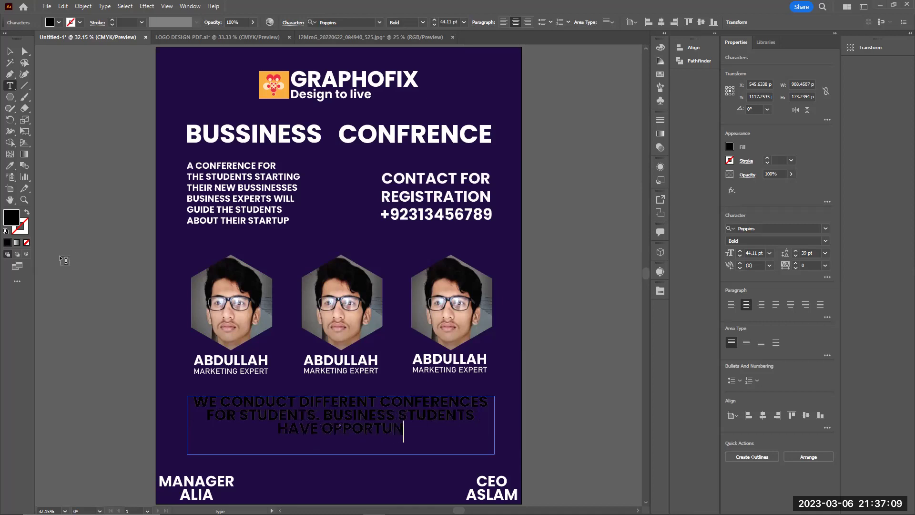
type("ITY TO J")
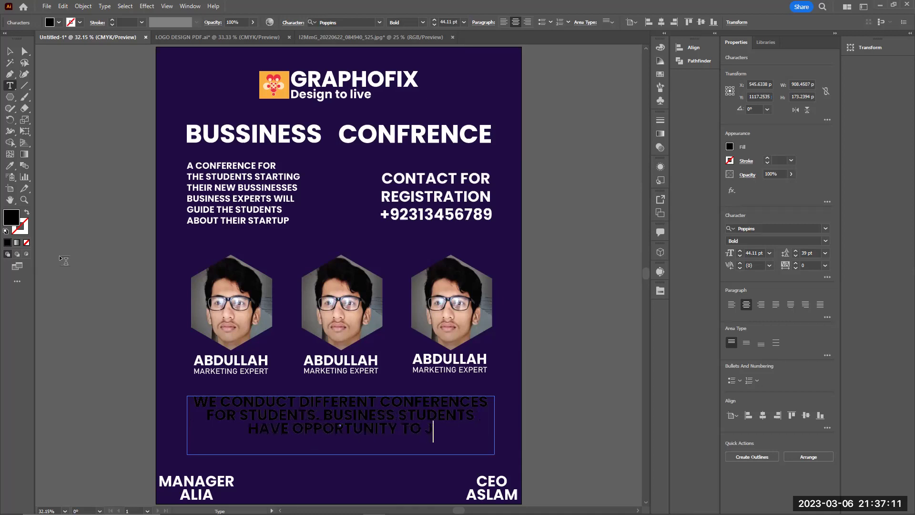
type("OIN O")
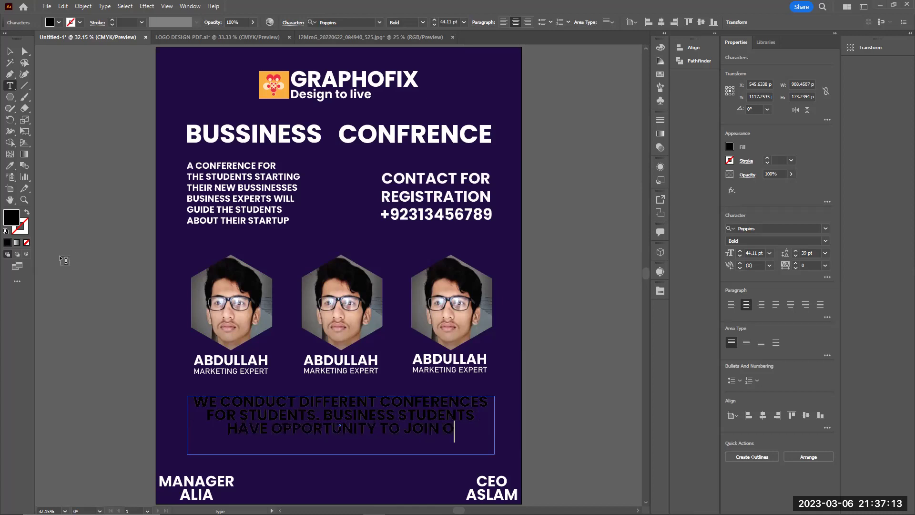
type("UR COUR")
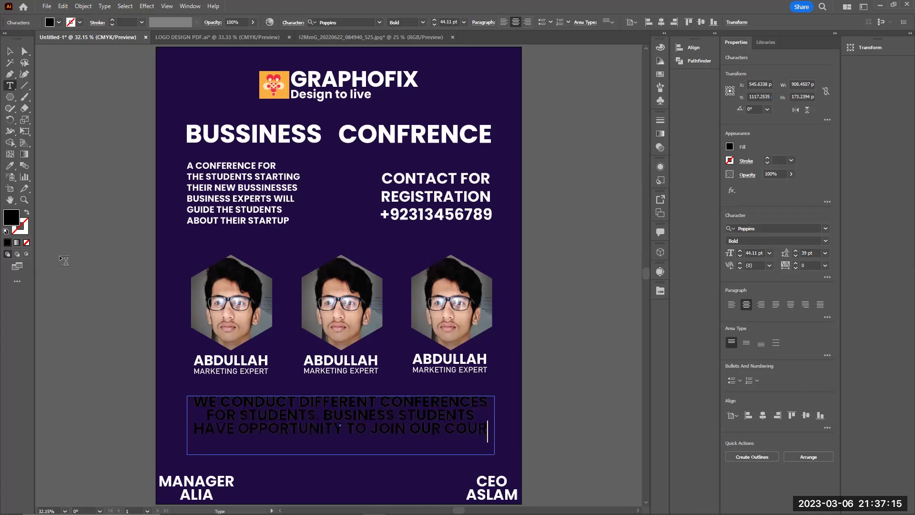
type("SES.")
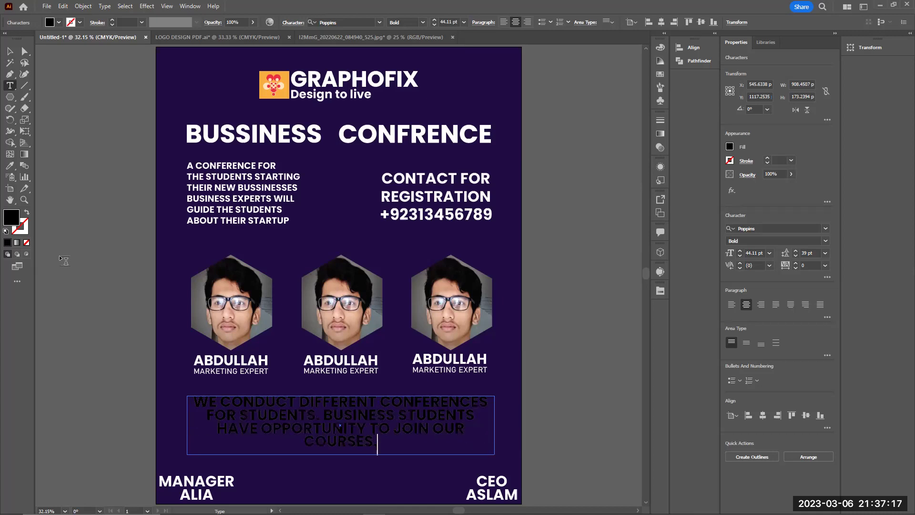
Step: Replace the ending "OUR COURSES." of the text block with "US."
key("BackSpace")
key("BackSpace")
key("BackSpace")
key("BackSpace")
key("BackSpace")
key("BackSpace")
key("BackSpace")
key("BackSpace")
key("BackSpace")
key("BackSpace")
key("BackSpace")
key("BackSpace")
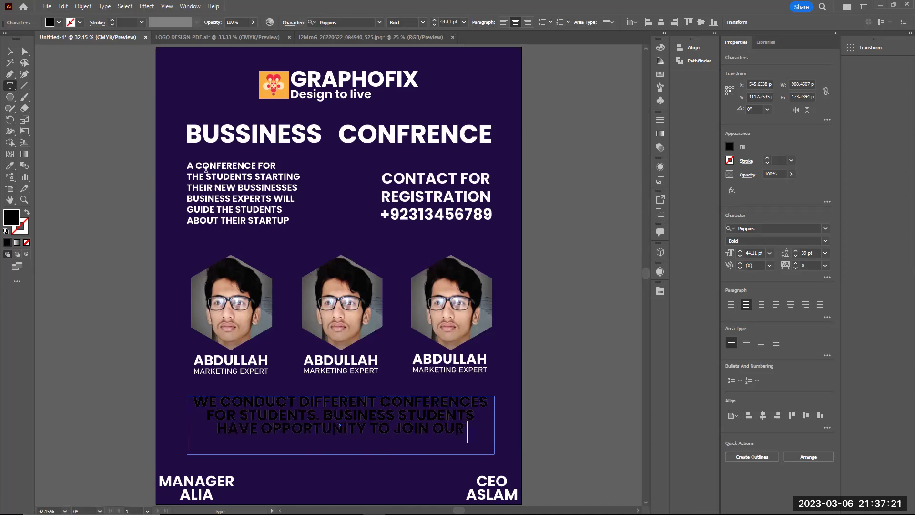
type("US")
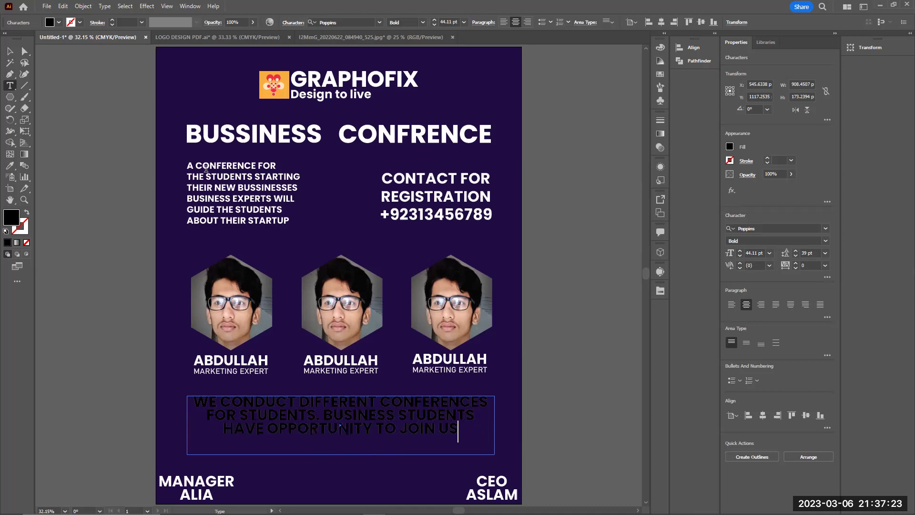
type(".")
key("Escape")
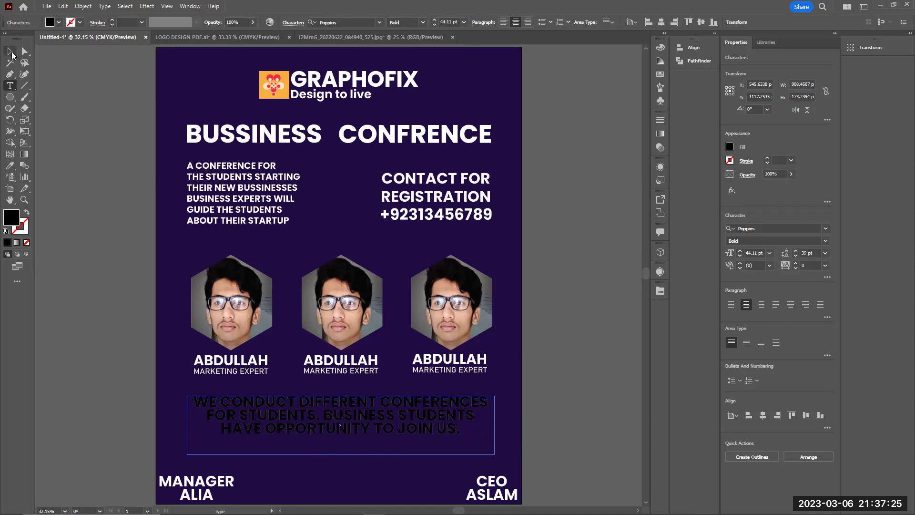
Step: Fill the new text block with white (FFFFFF) and shift it slightly down
double_click(11, 221)
left_click(334, 199)
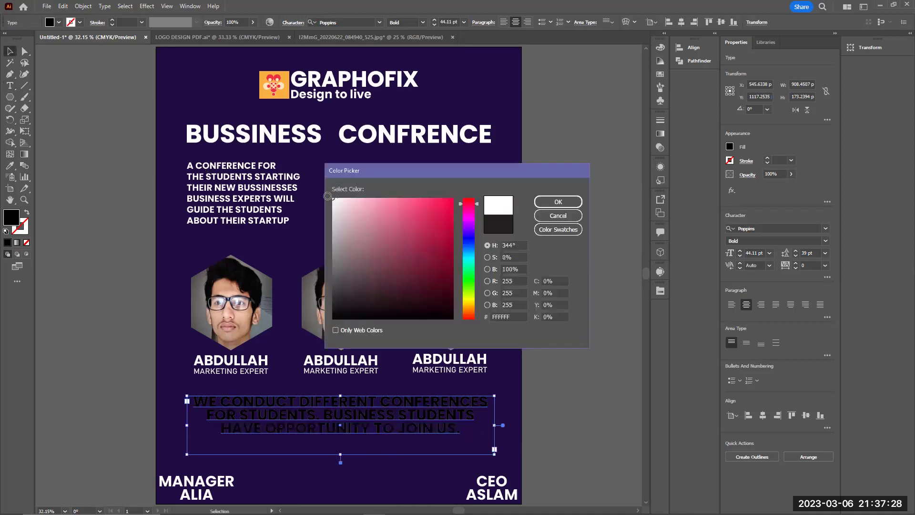
left_click(540, 205)
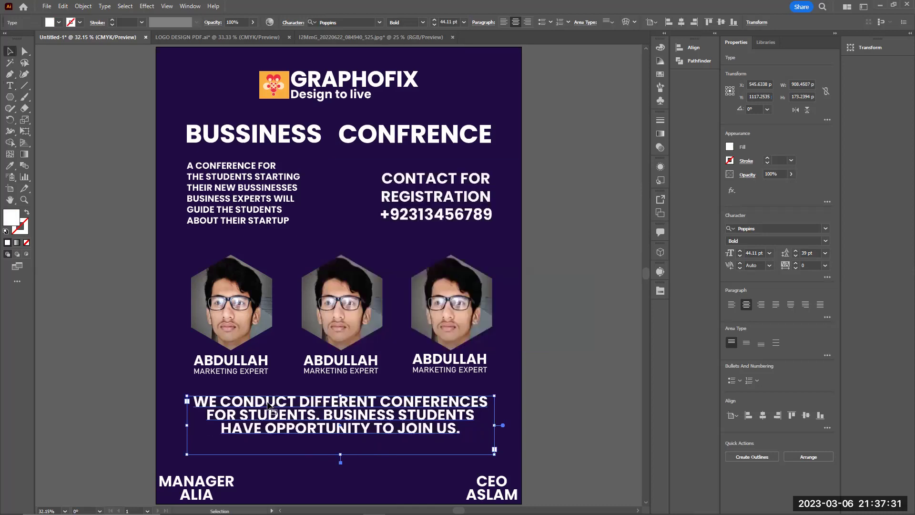
left_click_drag(269, 404, 268, 411)
left_click(141, 352)
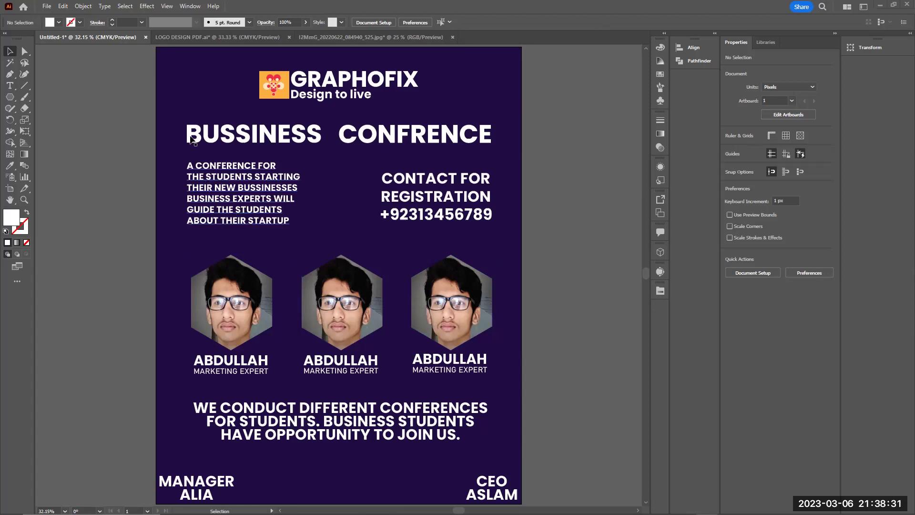
Step: Delete the extra first "S" from the word BUSSINESS in the heading
double_click(229, 139)
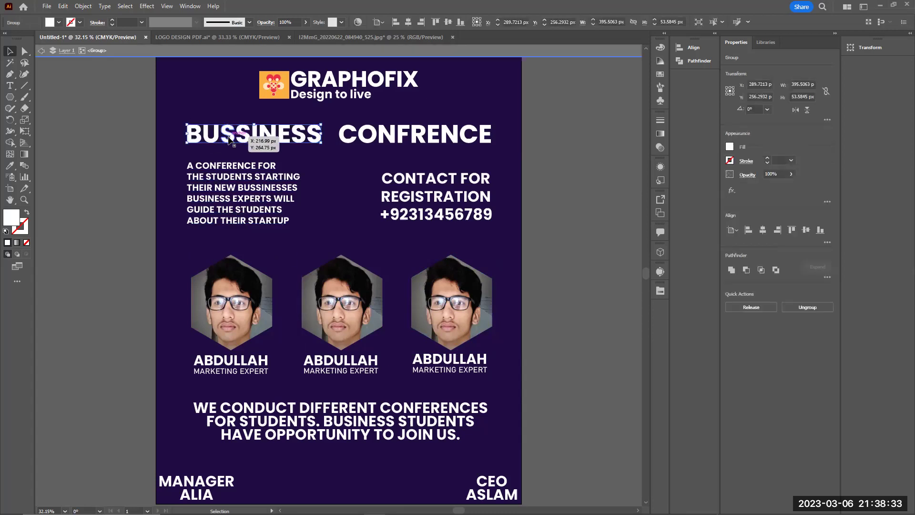
left_click(229, 139)
key("Delete")
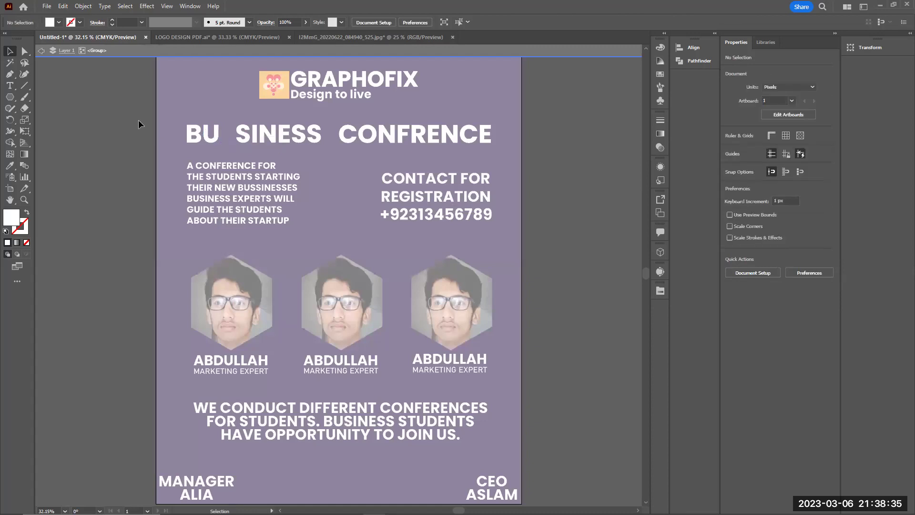
key("Escape")
Step: Ungroup the letters of the heading's first word, group B and U, and move them against SINESS to close the gap
left_click(218, 135)
right_click(217, 135)
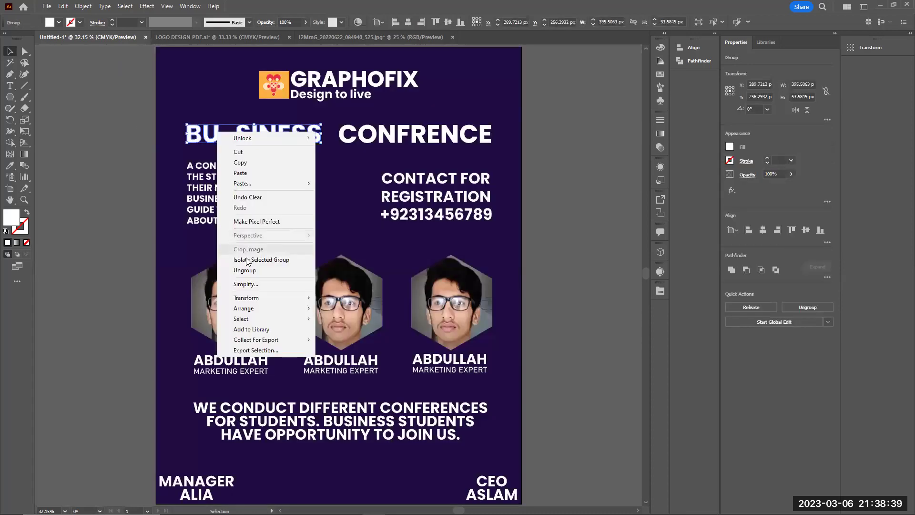
left_click(246, 270)
left_click(204, 132)
key("ctrl+g")
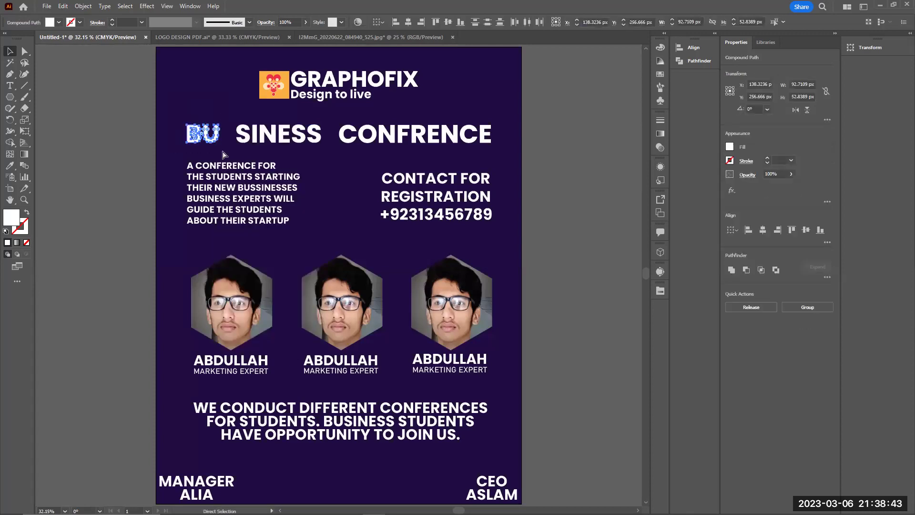
left_click_drag(213, 141, 228, 147)
Step: Group all the letters of the heading word BUSINESS into one object
left_click_drag(215, 108, 253, 144)
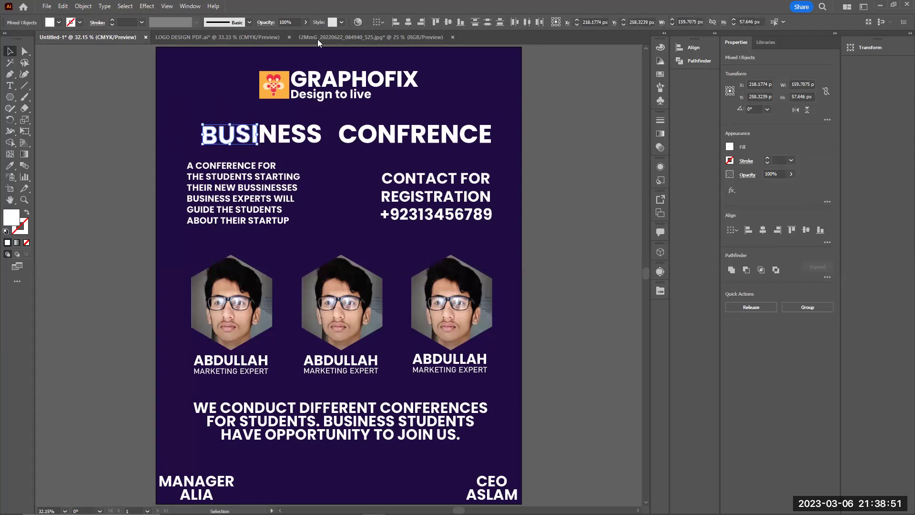
left_click_drag(200, 113, 326, 138)
key("ctrl+g")
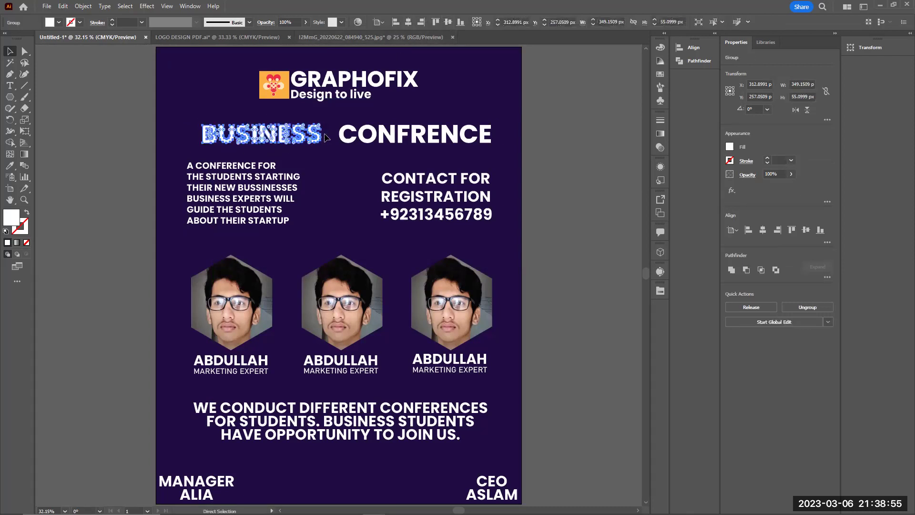
Step: Group BUSINESS with CONFRENCE and center the whole heading horizontally on the artboard
left_click_drag(259, 118, 402, 151)
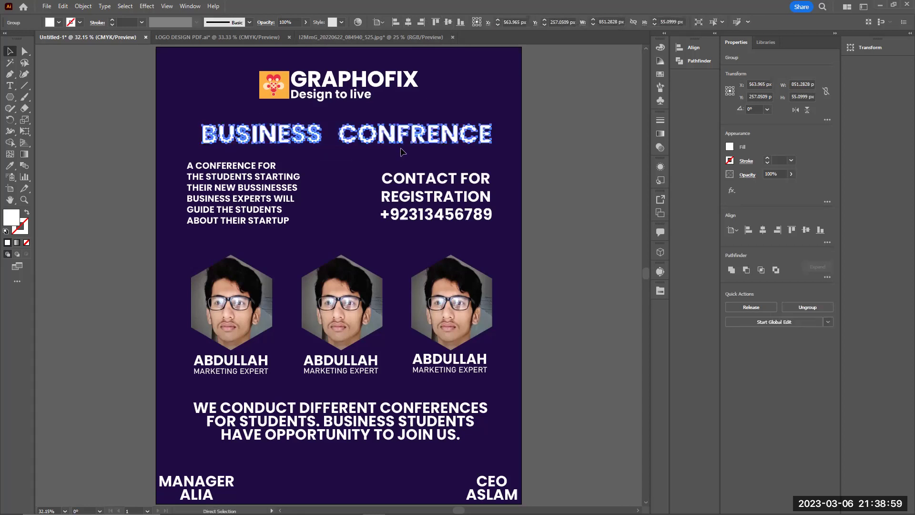
left_click(765, 232)
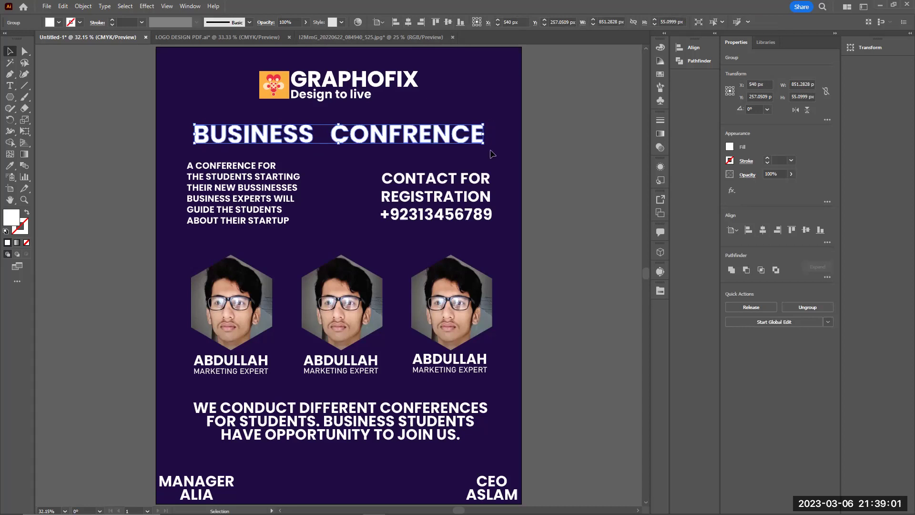
key("a")
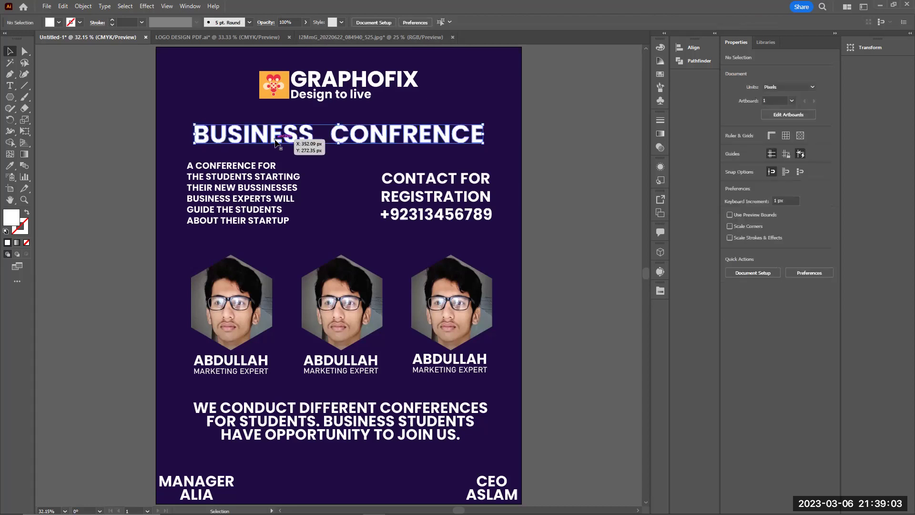
key("v")
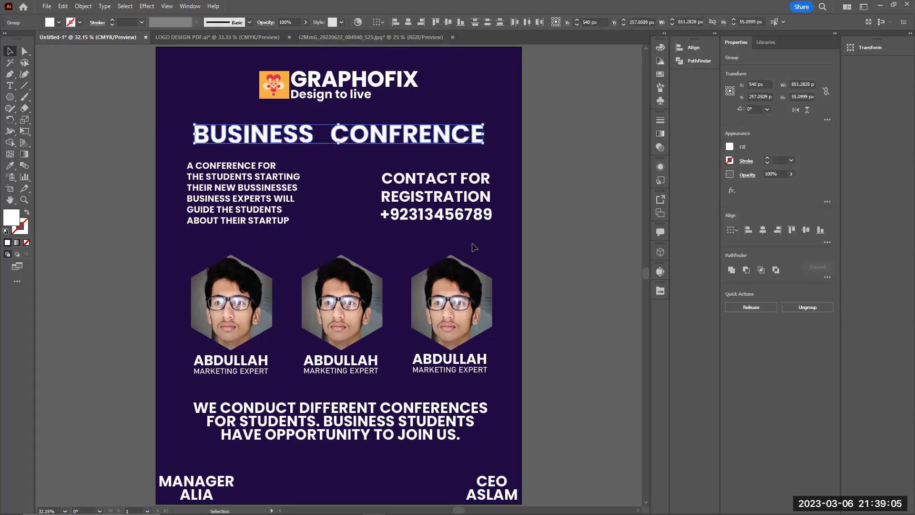
left_click(477, 247)
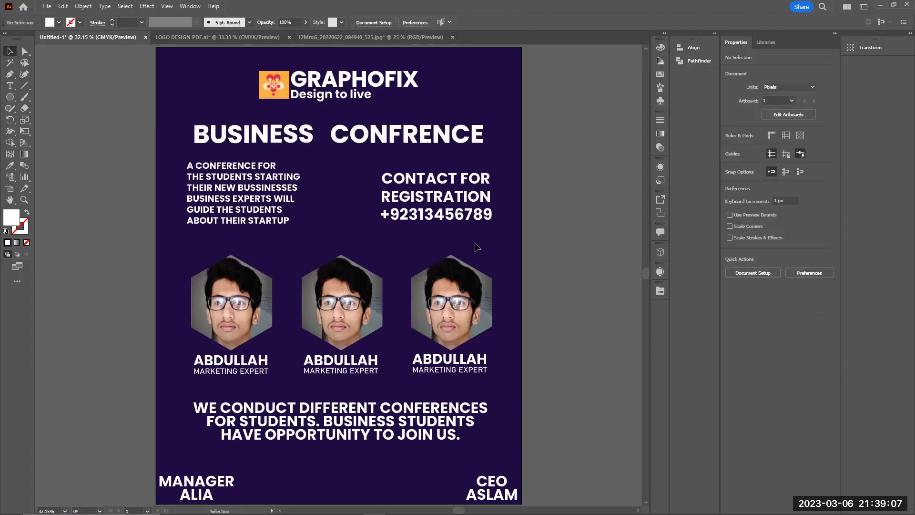